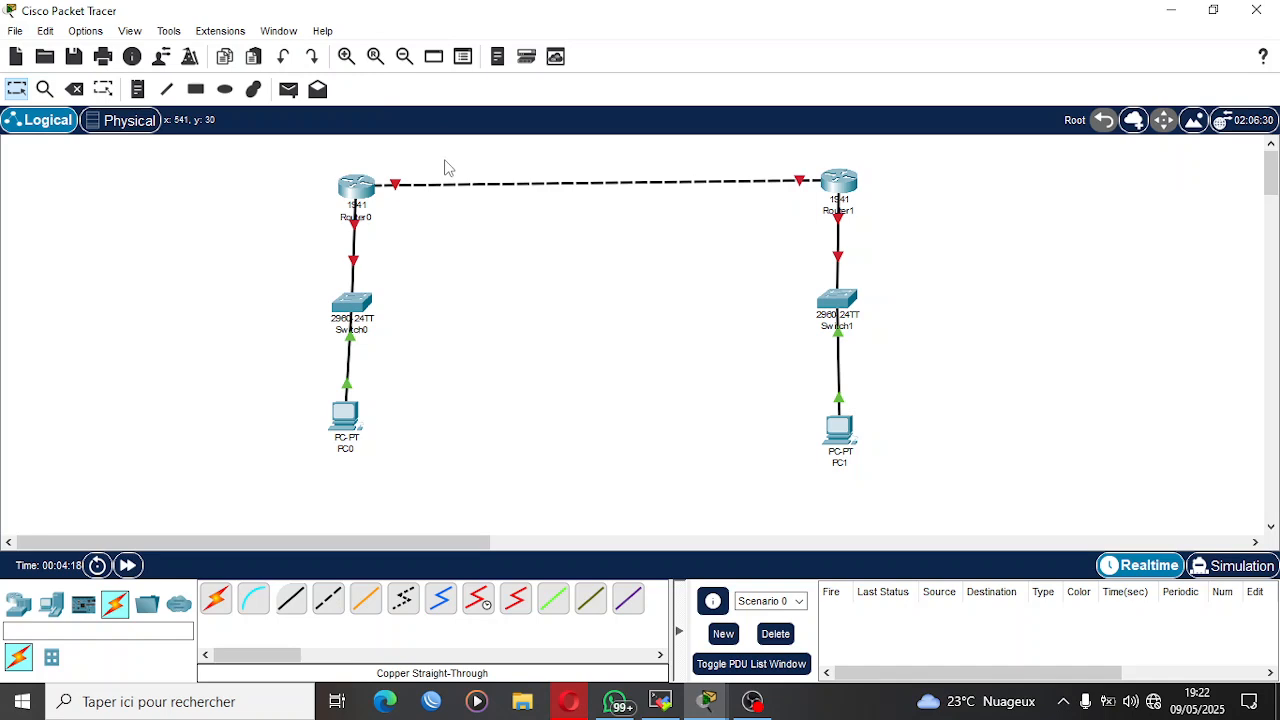
Add the note "1010.10.0/30" to the link between Router0 and Router1 and center it above the link.
click(451, 160)
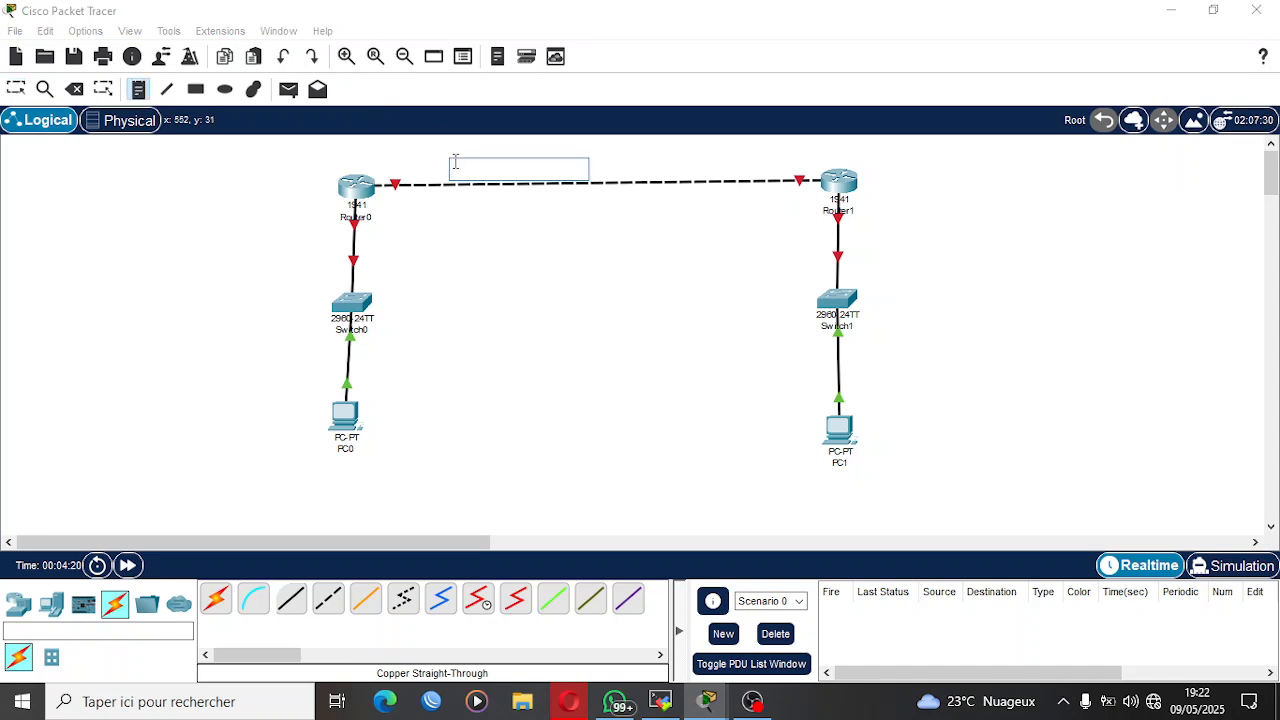
text(sa)
key(BackSpace)
key(BackSpace)
text(1010)
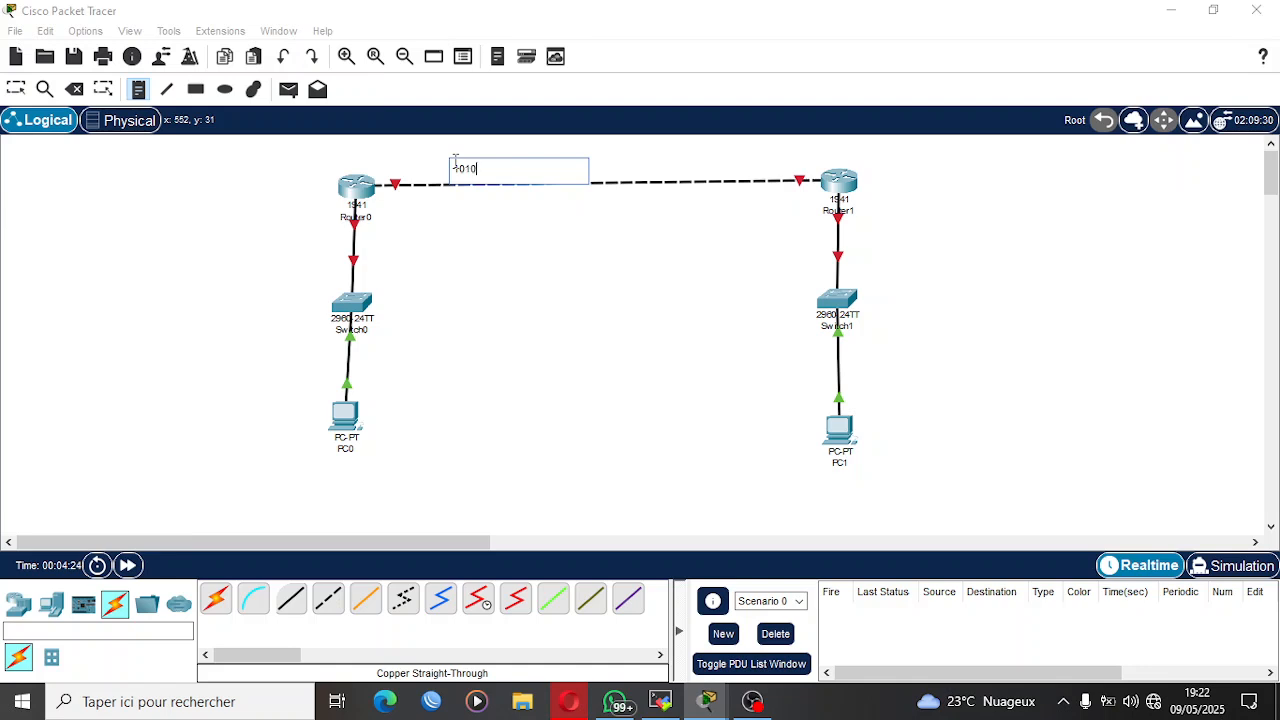
text(.10.0/30)
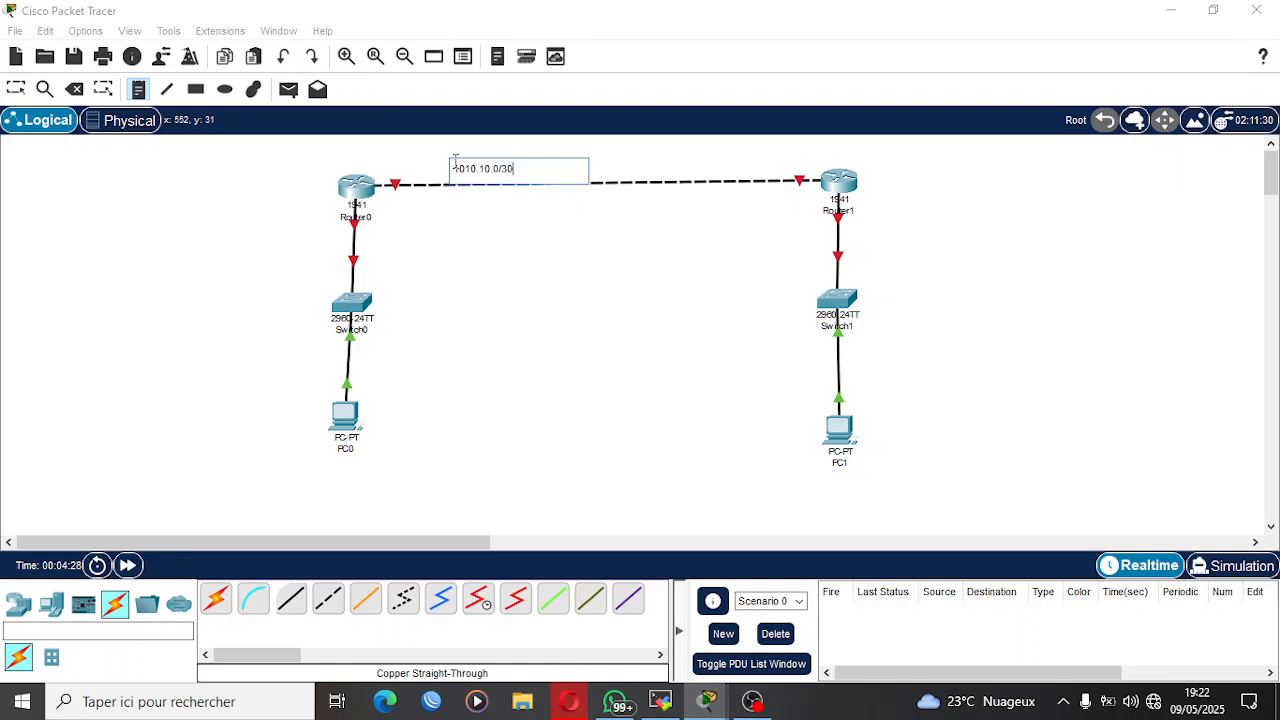
click(16, 89)
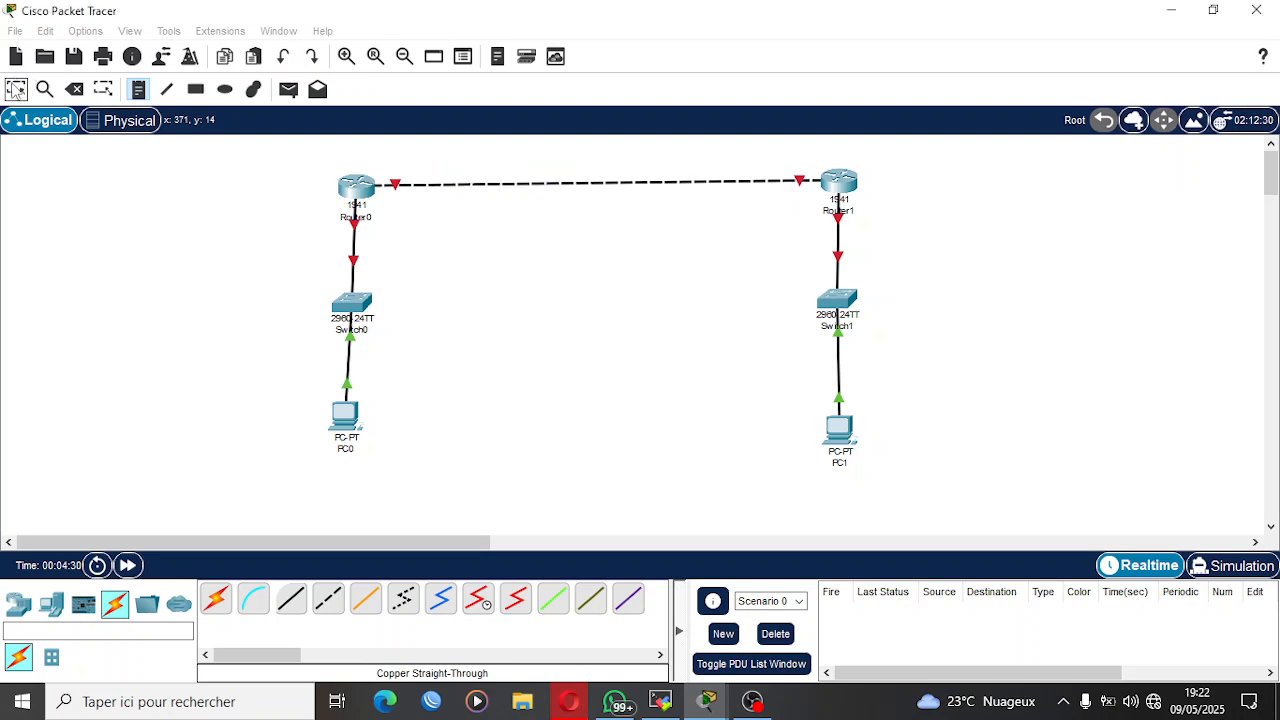
drag(492, 172, 590, 172)
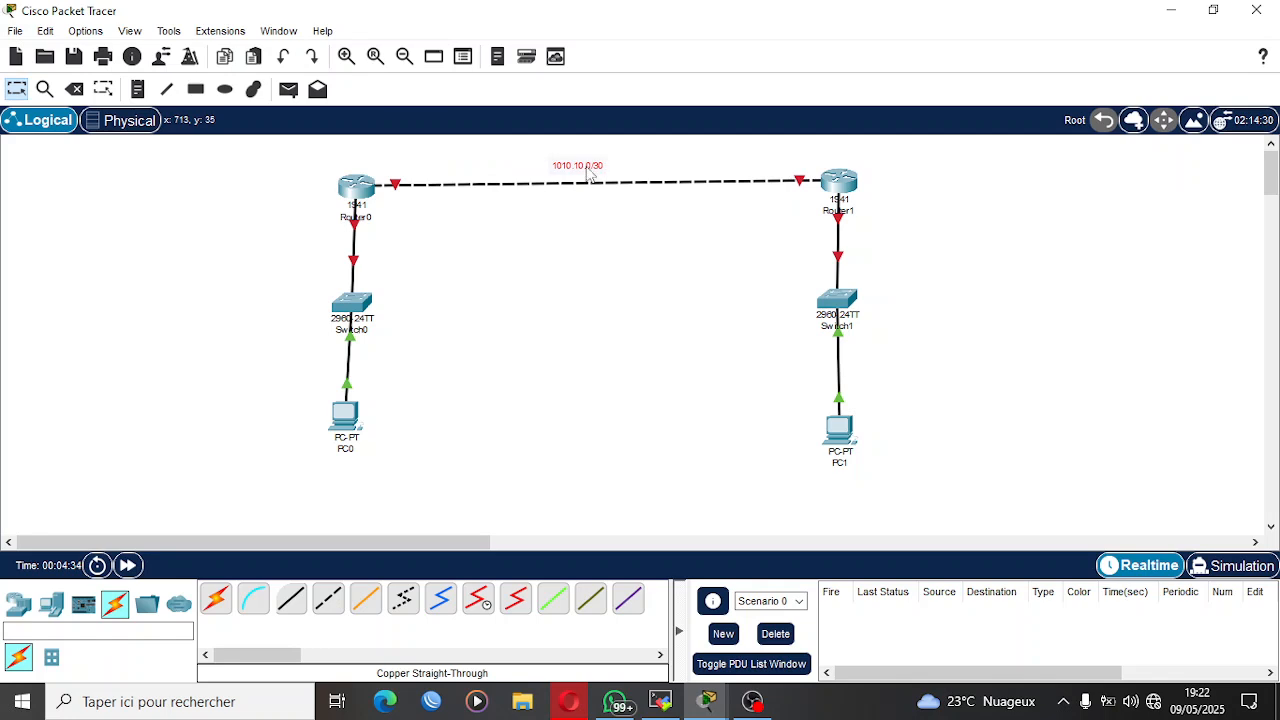
Label the Router0 end of the inter-router link ".1" and the Router1 end ".2".
key(n)
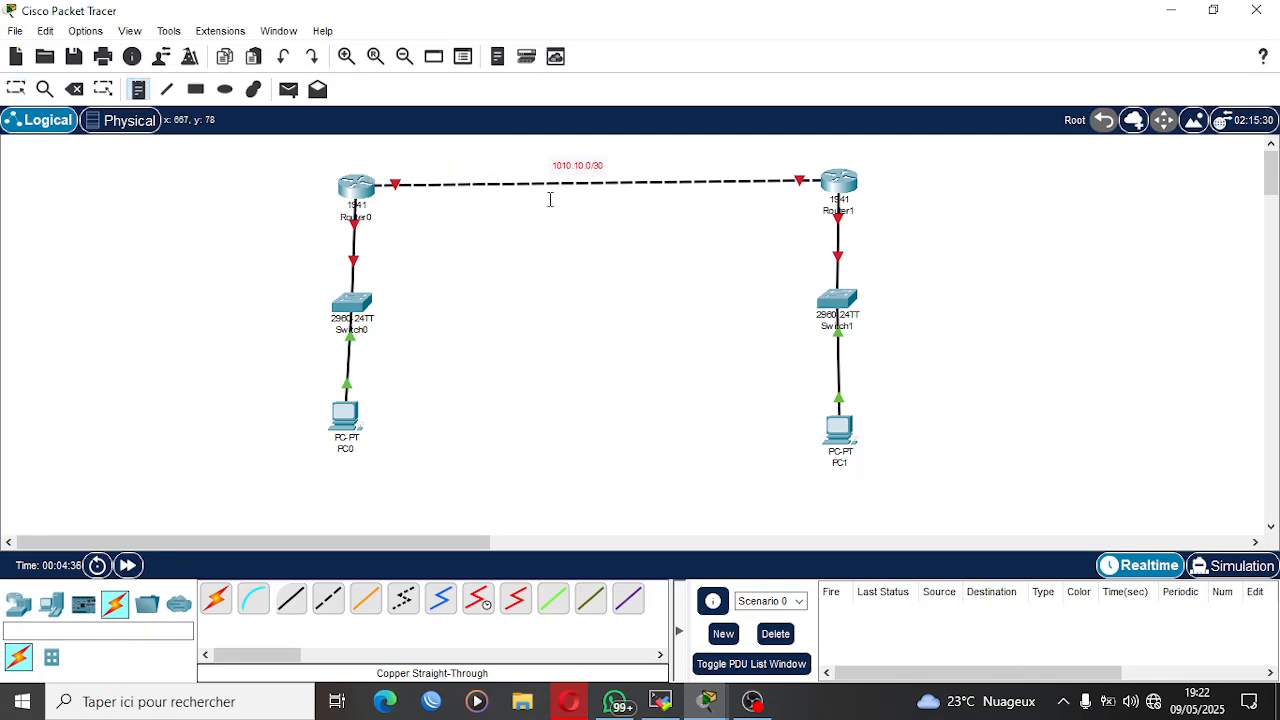
click(392, 174)
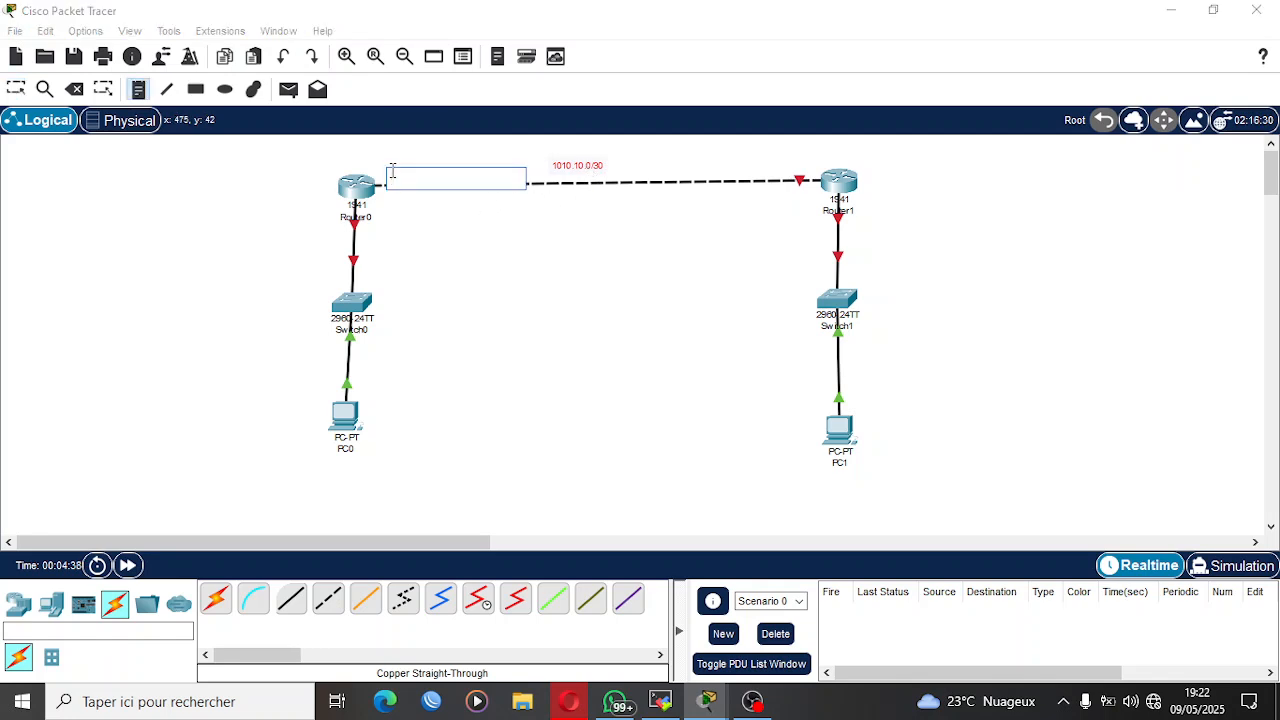
text(.1)
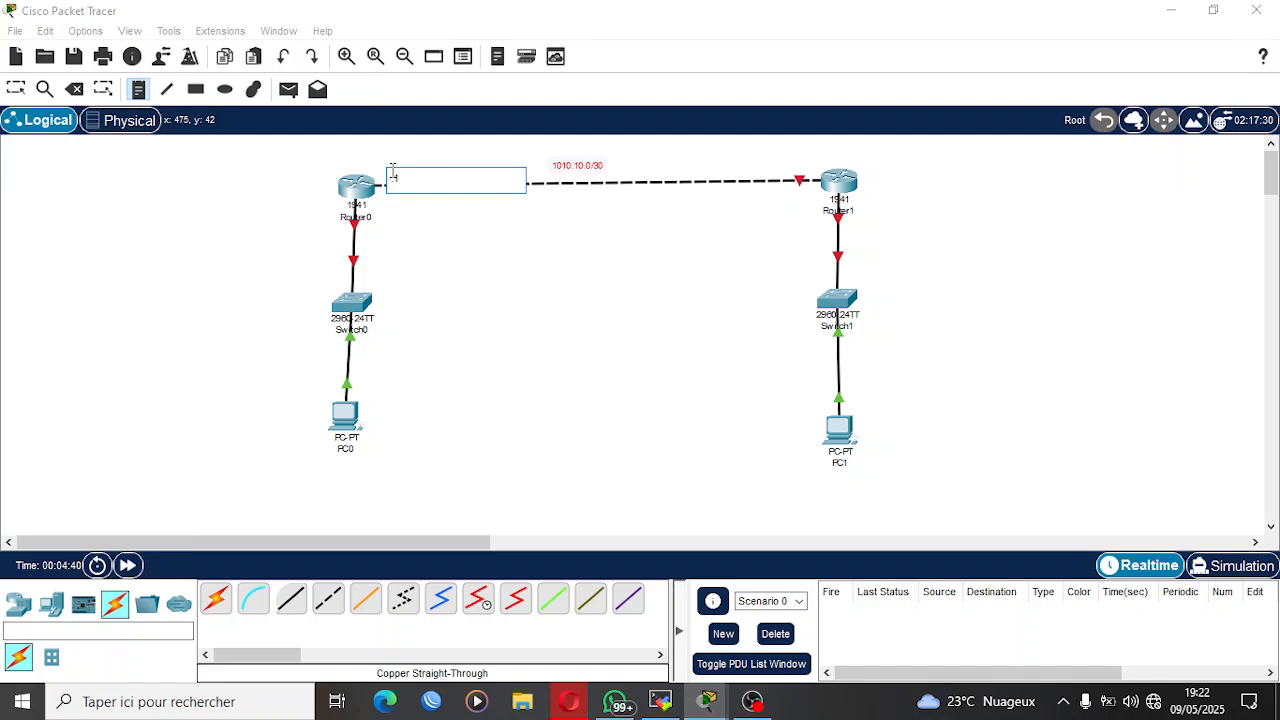
click(794, 162)
text(.2)
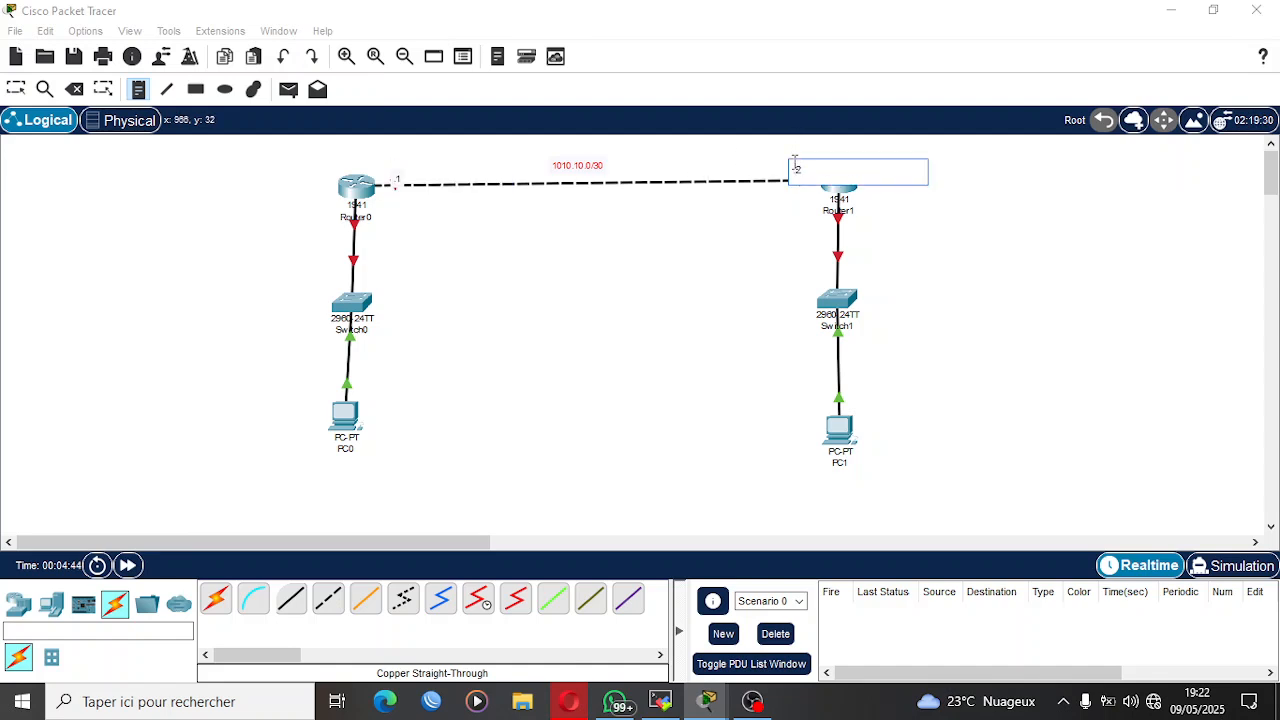
click(15, 92)
Add a note beside Switch0 reading "LAN 1" with the network 192.168.1.0/24 below it.
key(n)
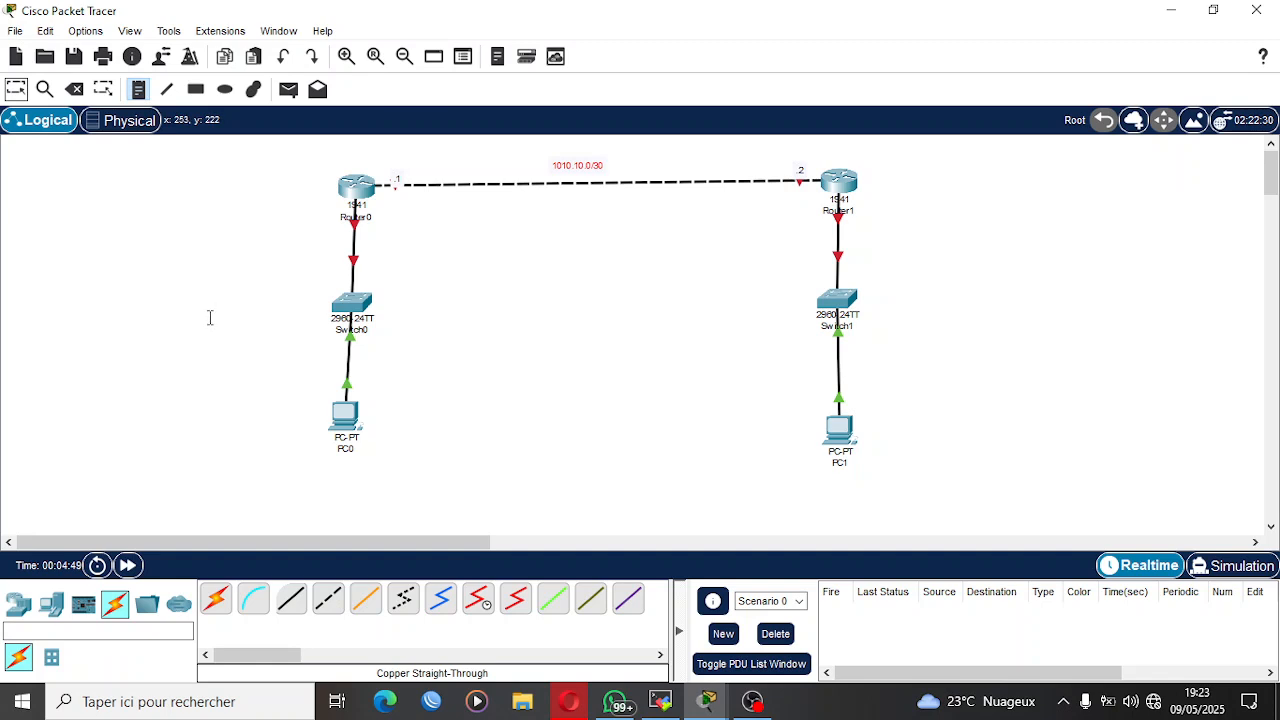
click(210, 317)
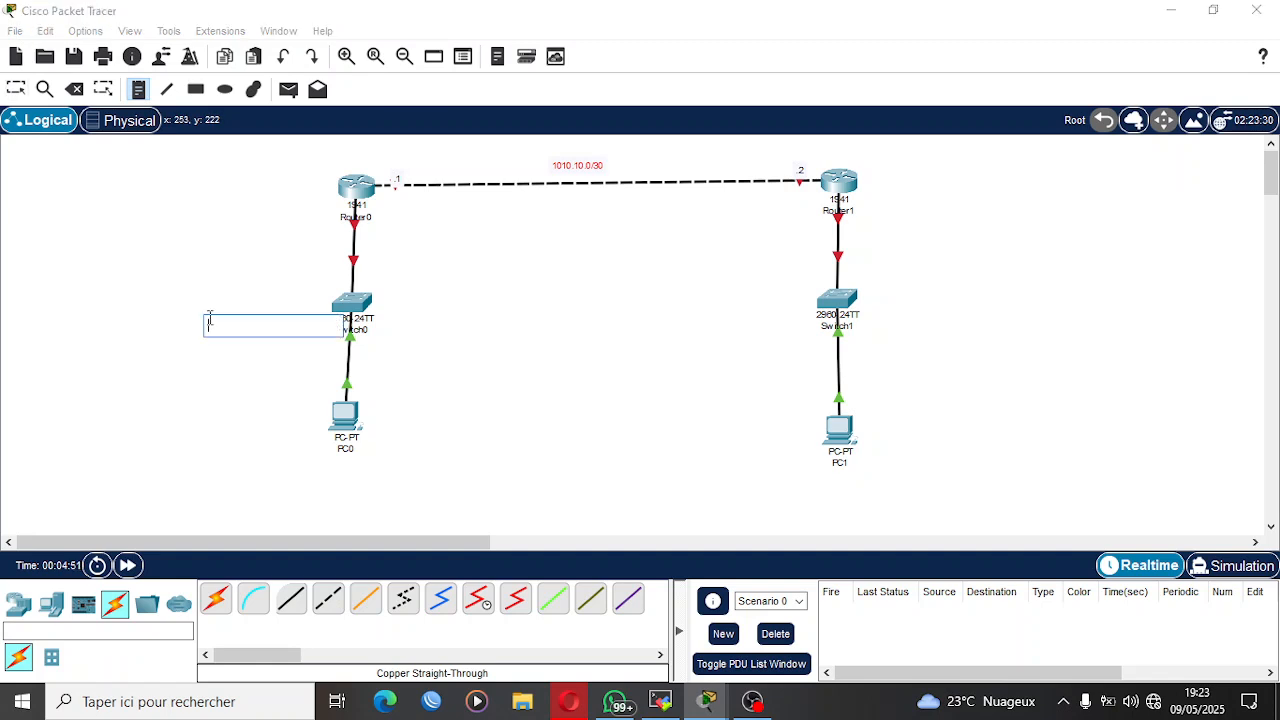
text(LAN 1)
key(Return)
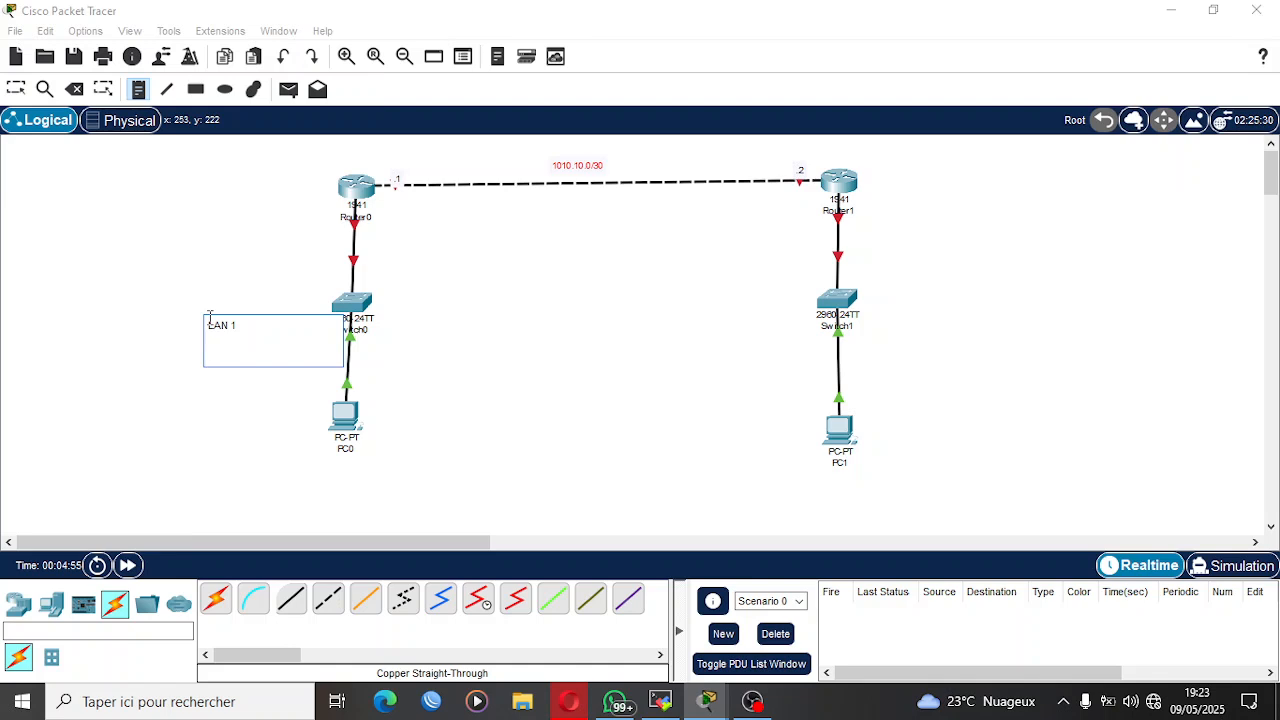
text(192.168.1.0/24)
Copy the LAN 1 note beside Switch1 and change it to "LAN 2" with the network 192.168.2.0/24.
drag(286, 348, 176, 281)
key(ctrl+c)
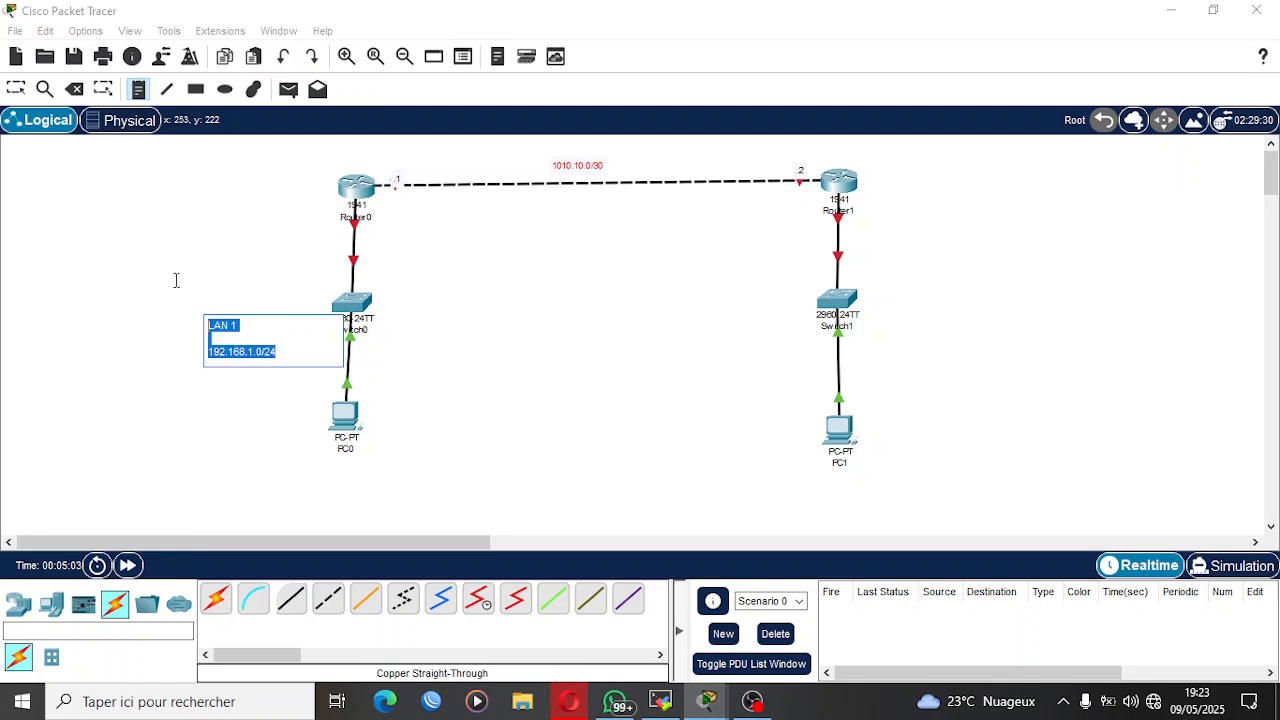
click(885, 292)
key(ctrl+v)
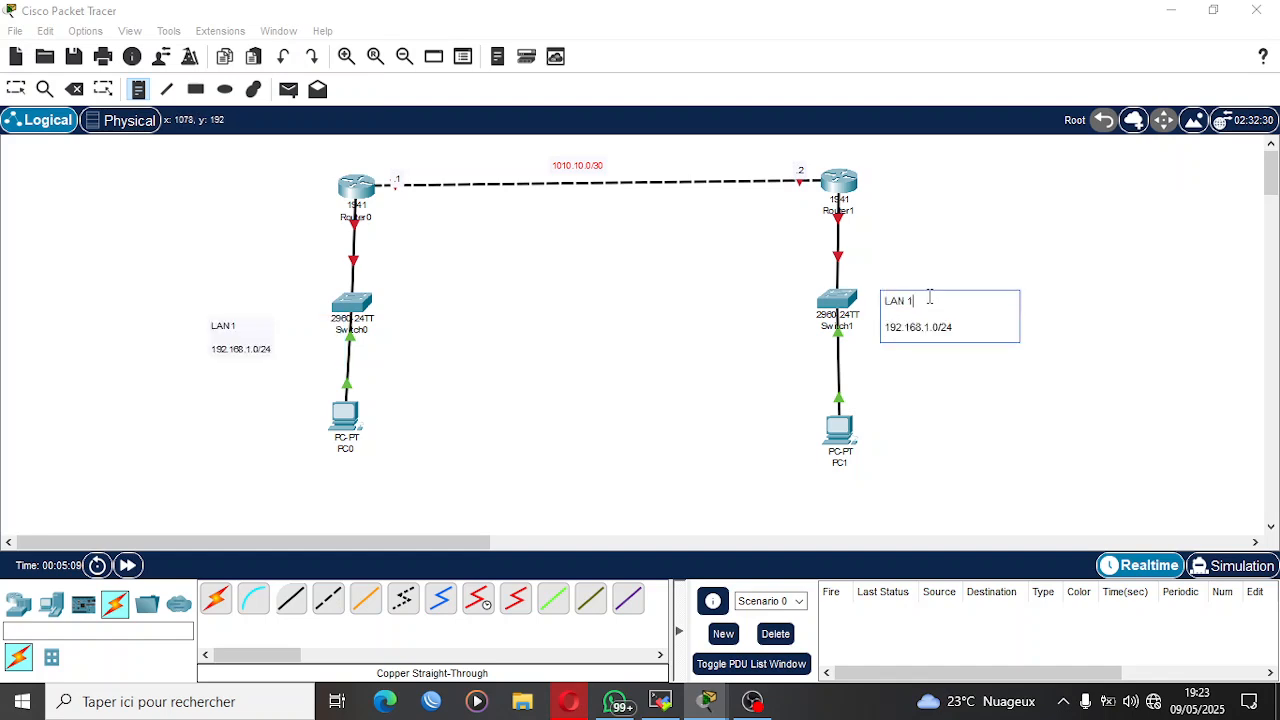
text(2)
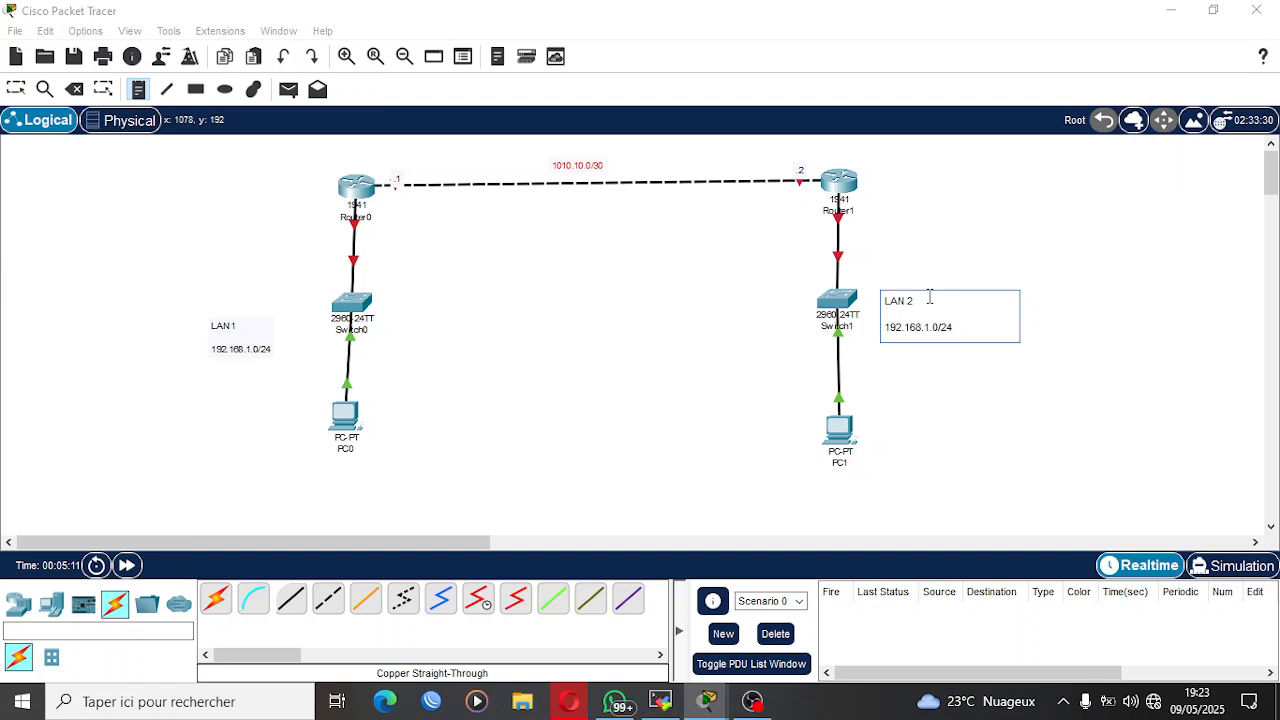
key(BackSpace)
text(2)
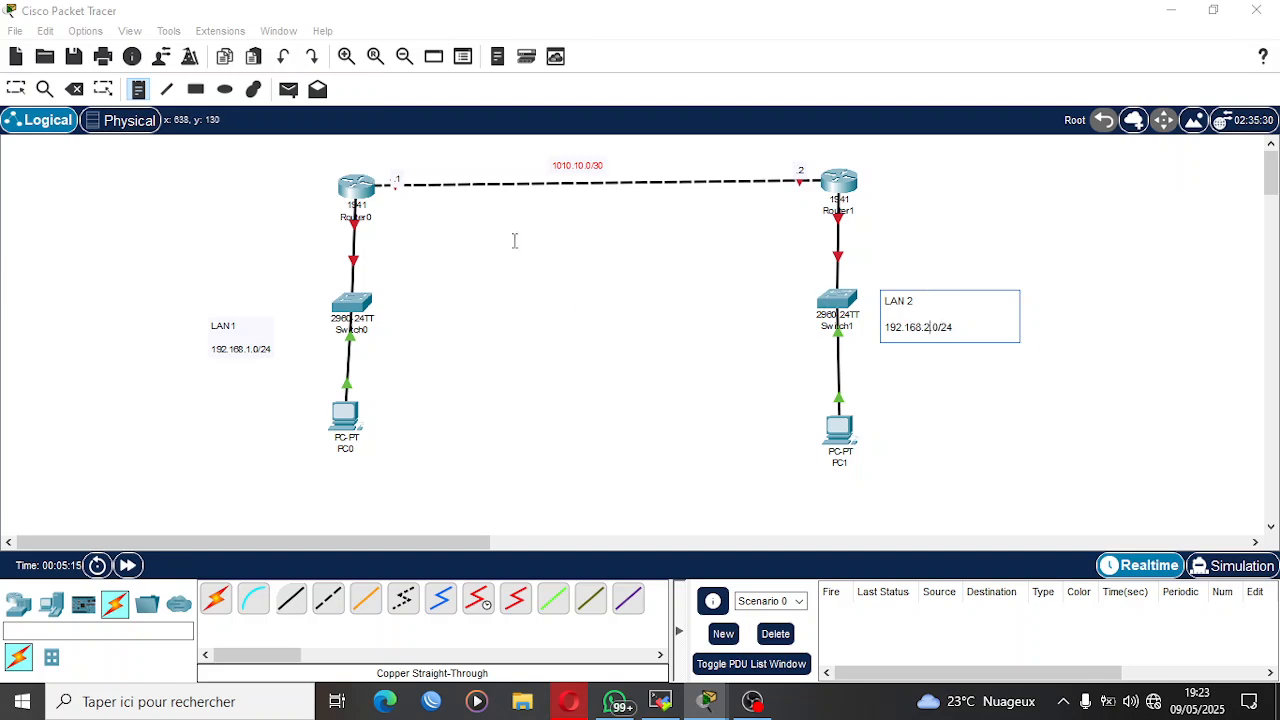
click(356, 338)
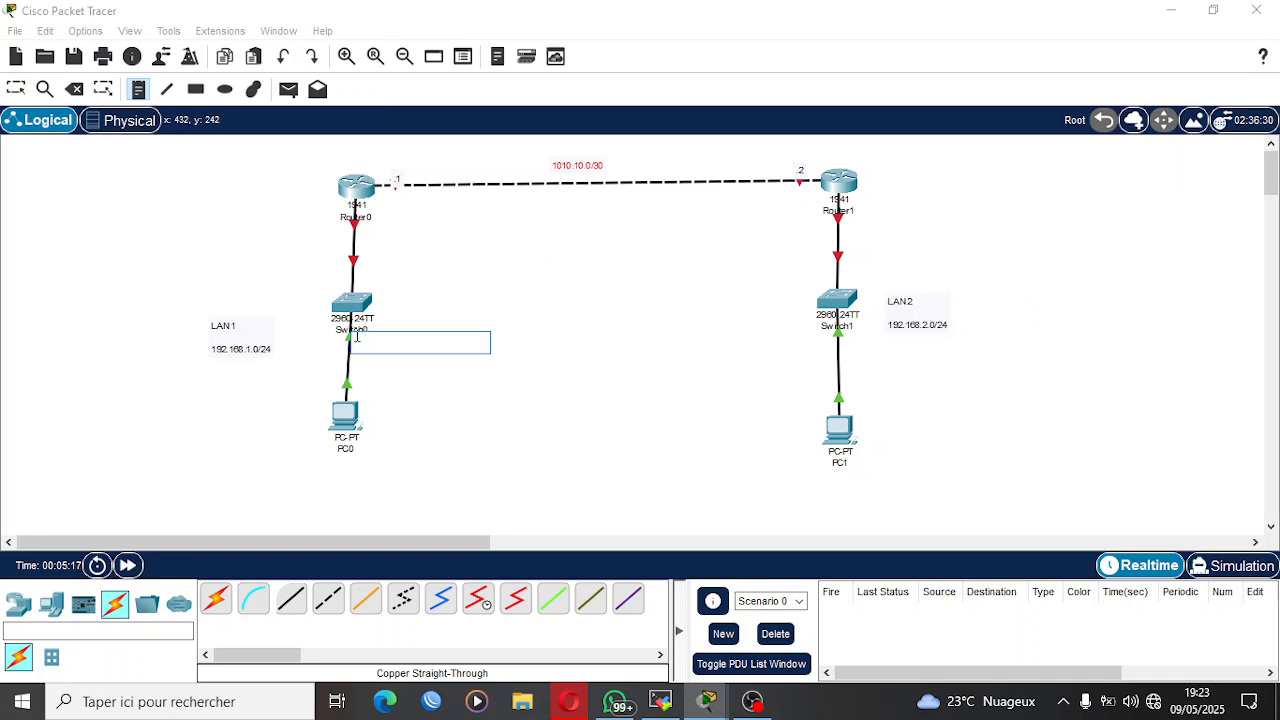
text(.254)
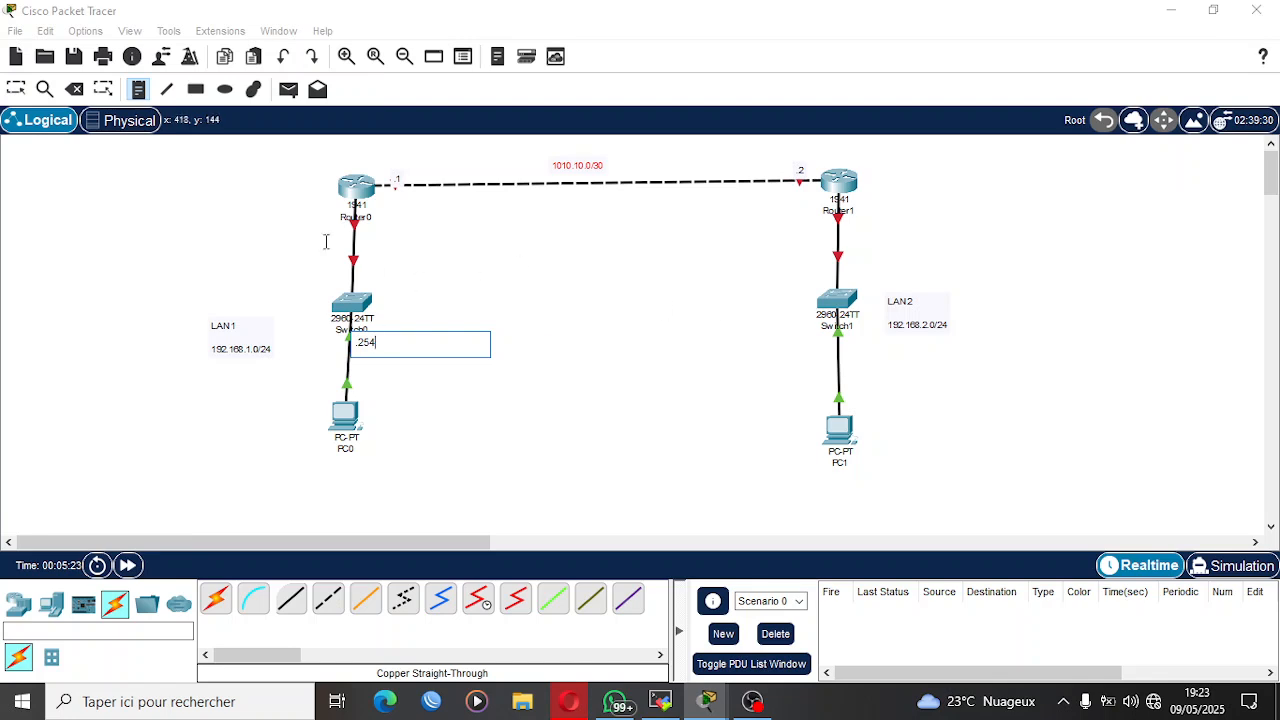
key(BackSpace)
key(BackSpace)
key(BackSpace)
key(BackSpace)
Label the LAN-side interfaces of both Router0 and Router1 with ".254".
click(371, 217)
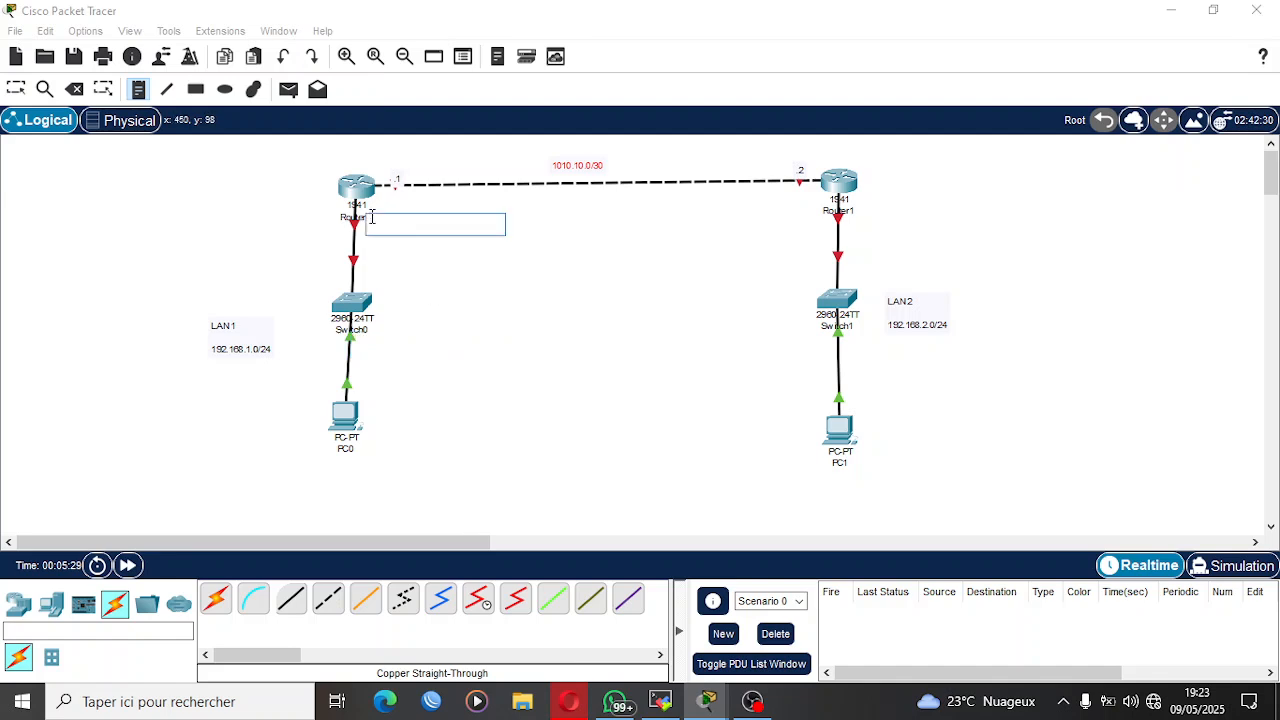
text(.254)
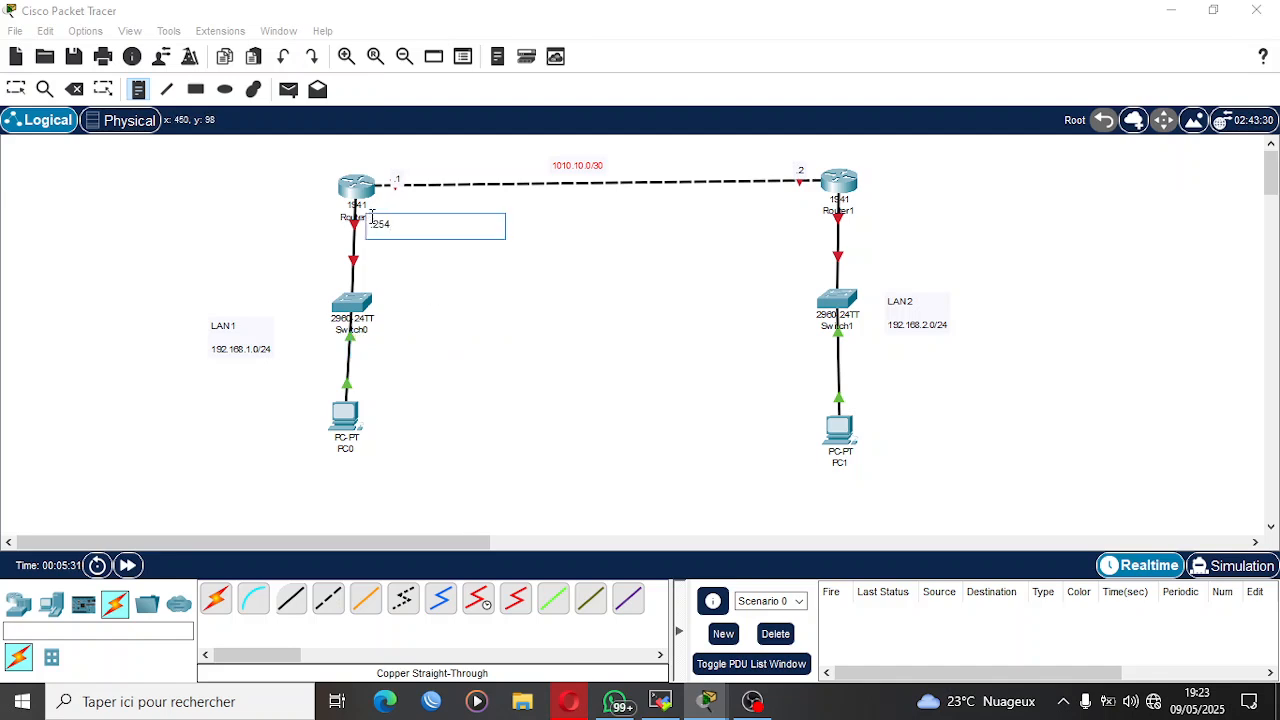
click(869, 207)
text(.254)
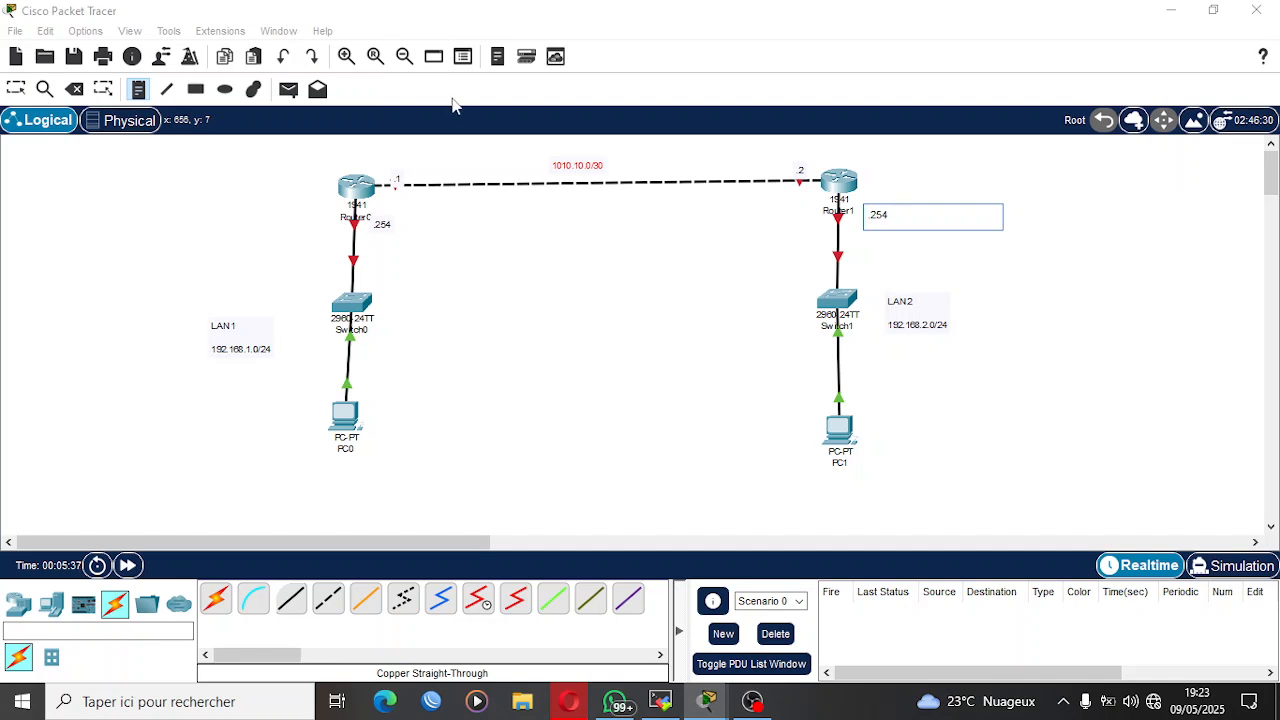
click(16, 88)
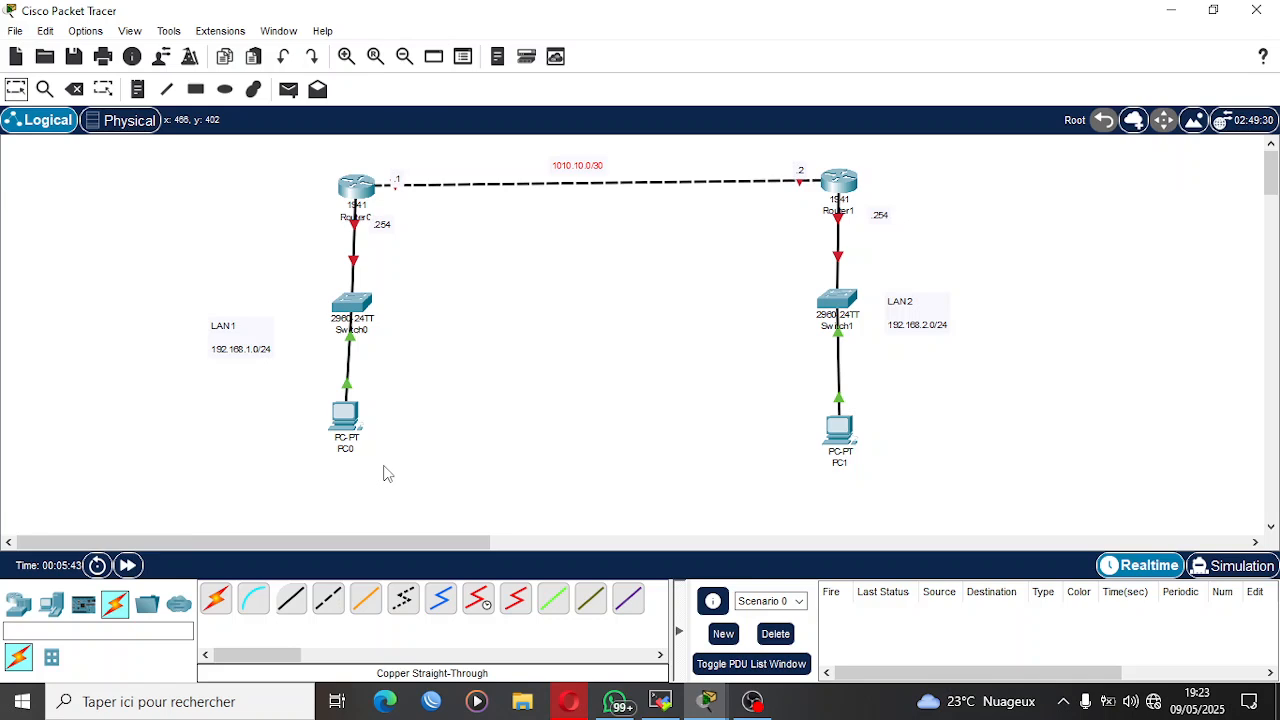
Assign PC0 the static IPv4 address 192.168.1.1 with the default subnet mask 255.255.255.0.
click(349, 424)
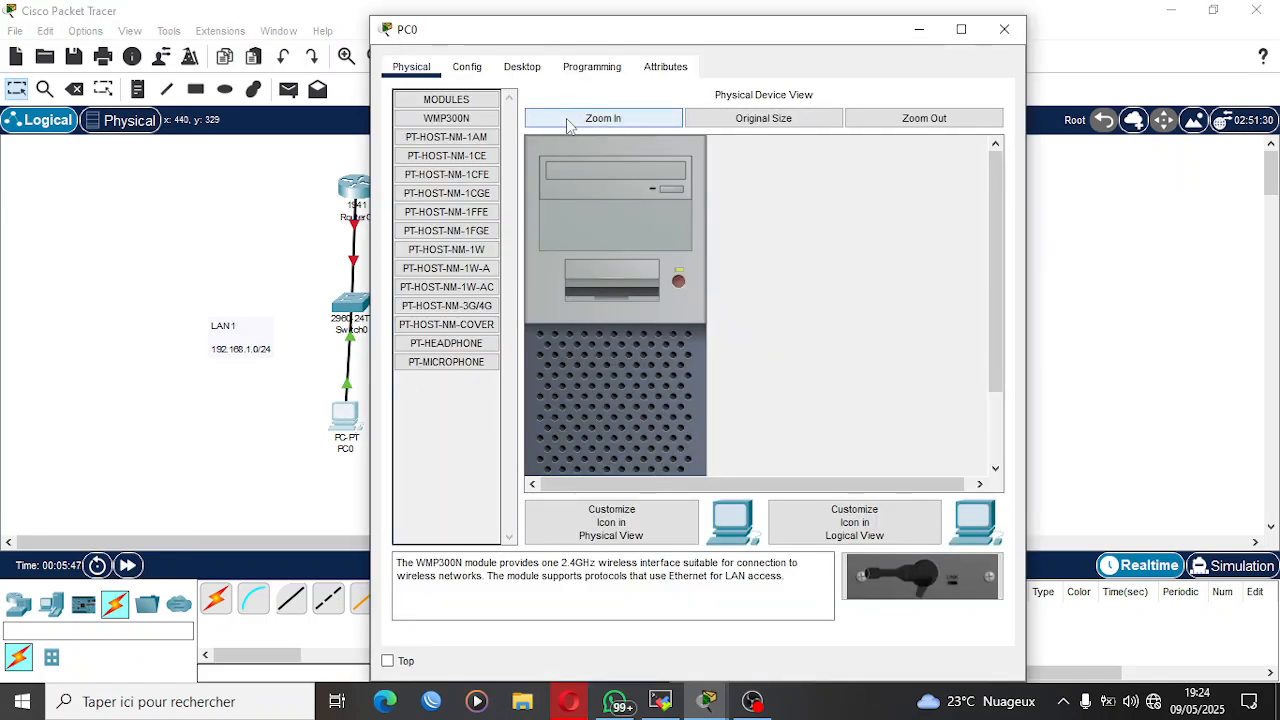
click(521, 67)
click(464, 131)
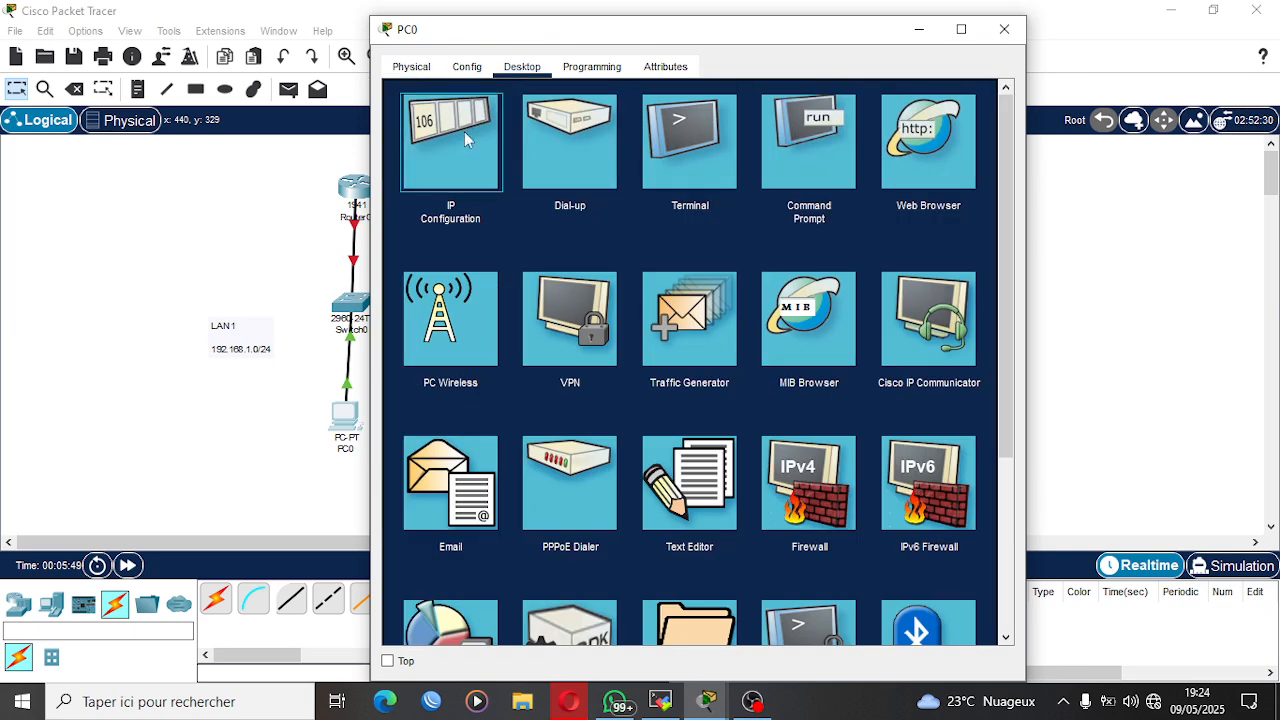
click(657, 197)
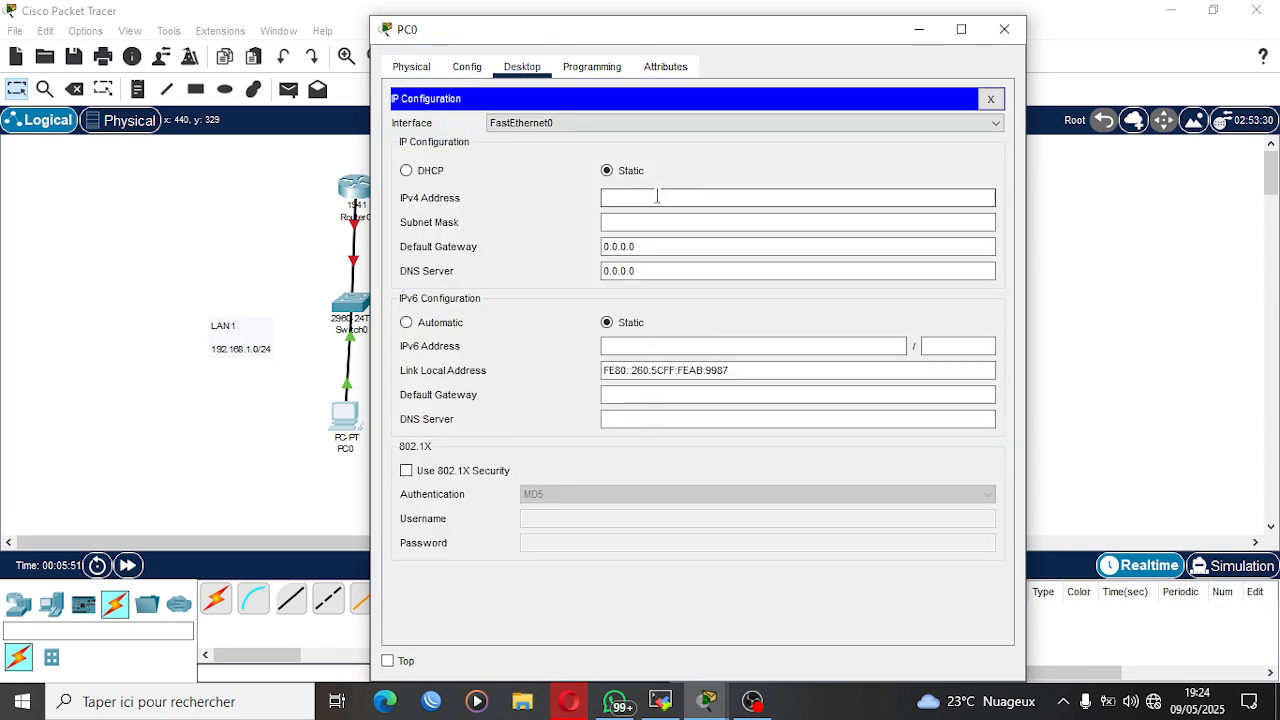
text(192.168.1.1)
key(Tab)
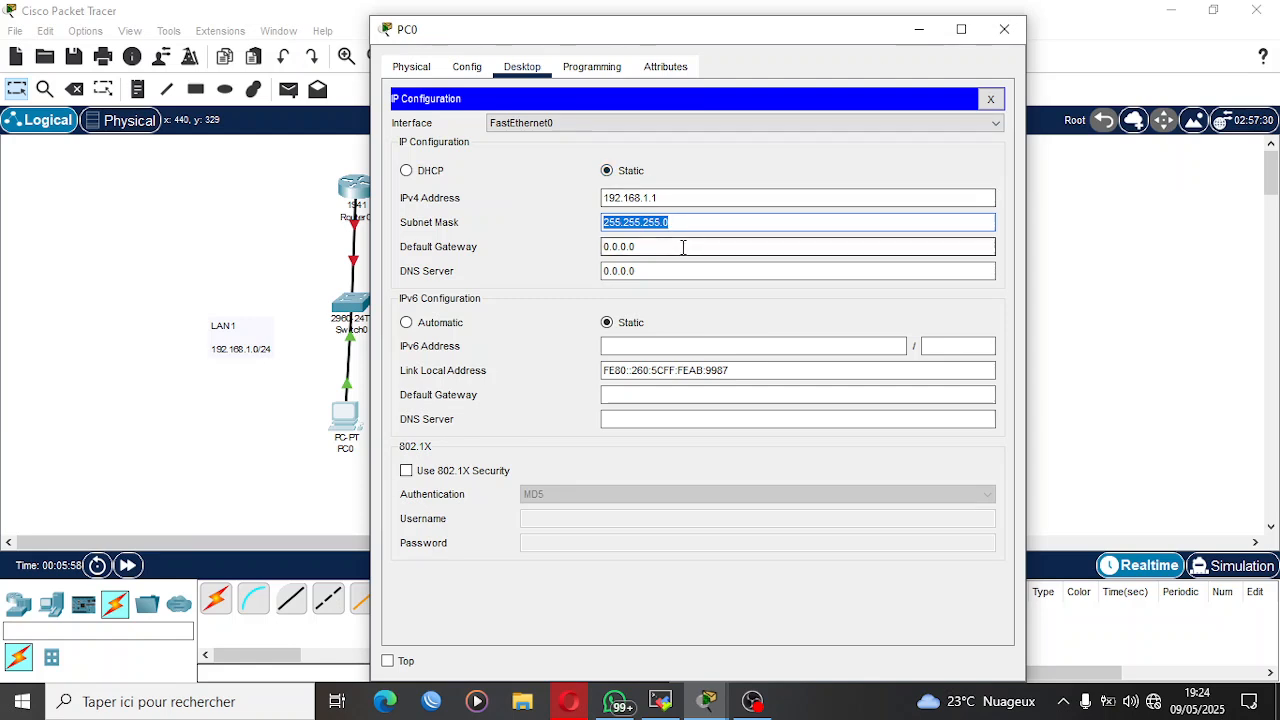
Set PC0's default gateway to 192.168.1.254, reusing its copied IPv4 address, and put its configuration window away.
drag(677, 200, 596, 203)
key(ctrl+c)
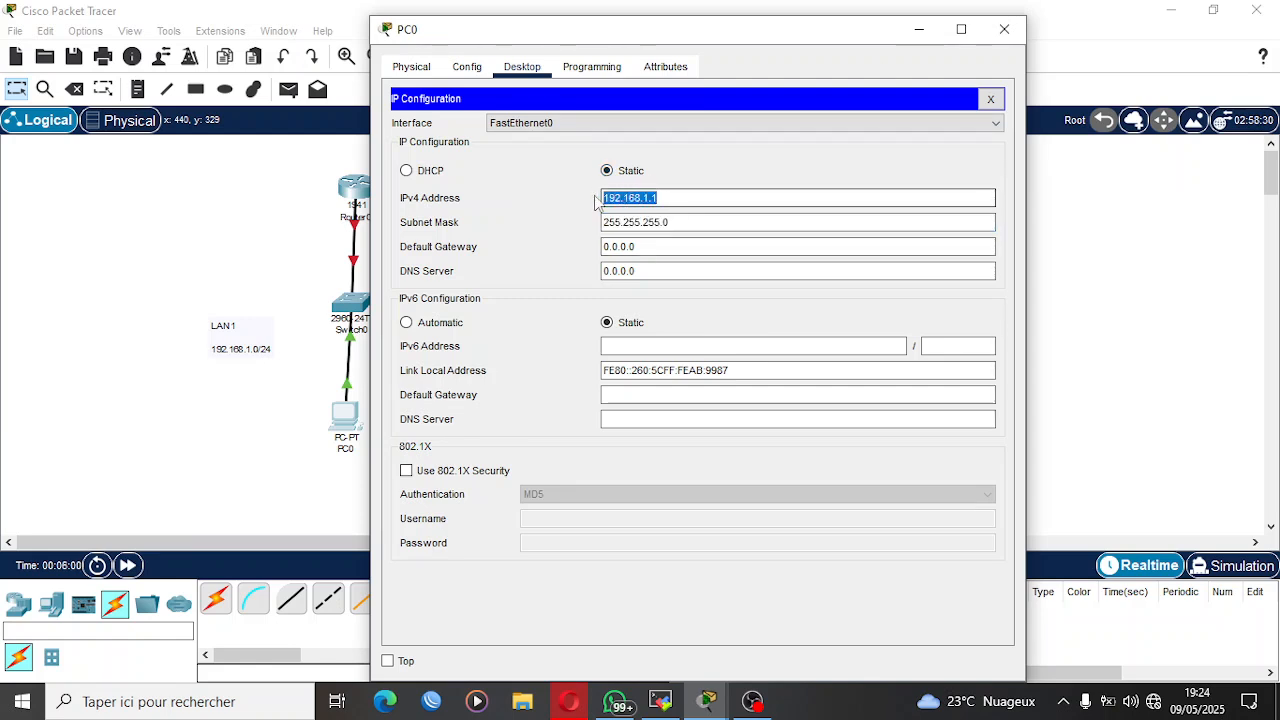
key(Tab)
key(Tab)
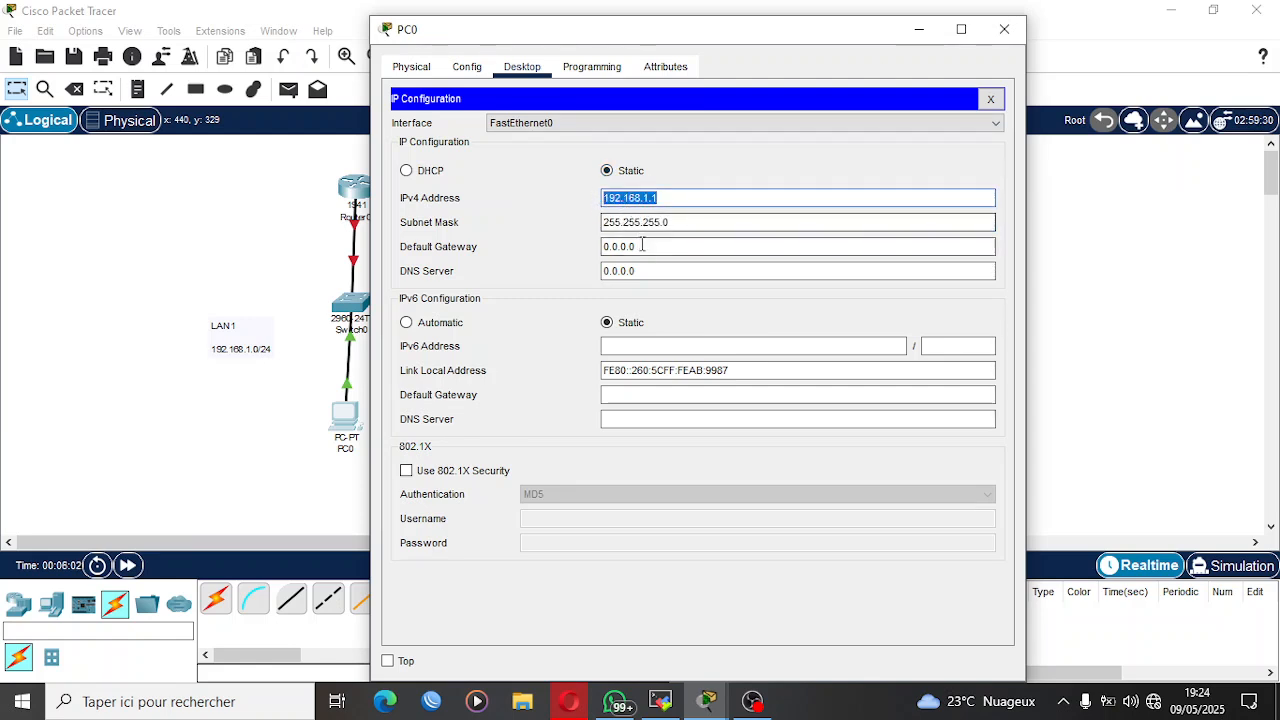
text(V)
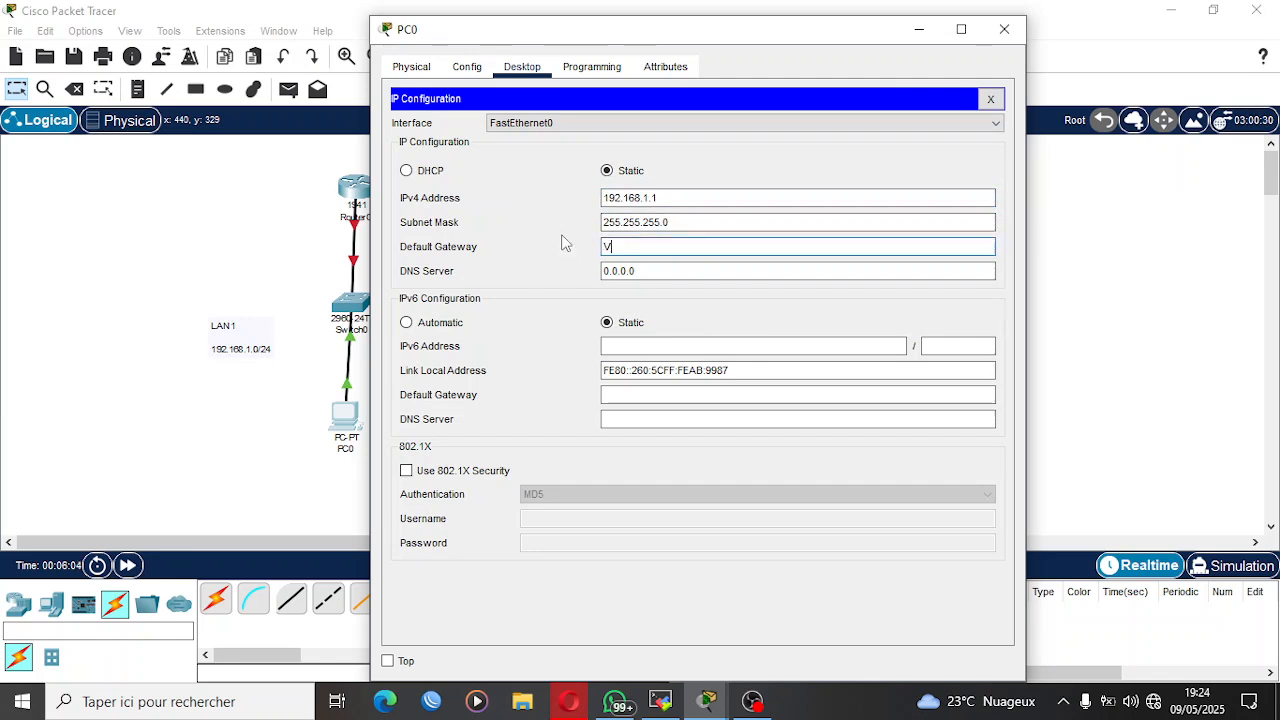
key(ctrl+v)
text(254)
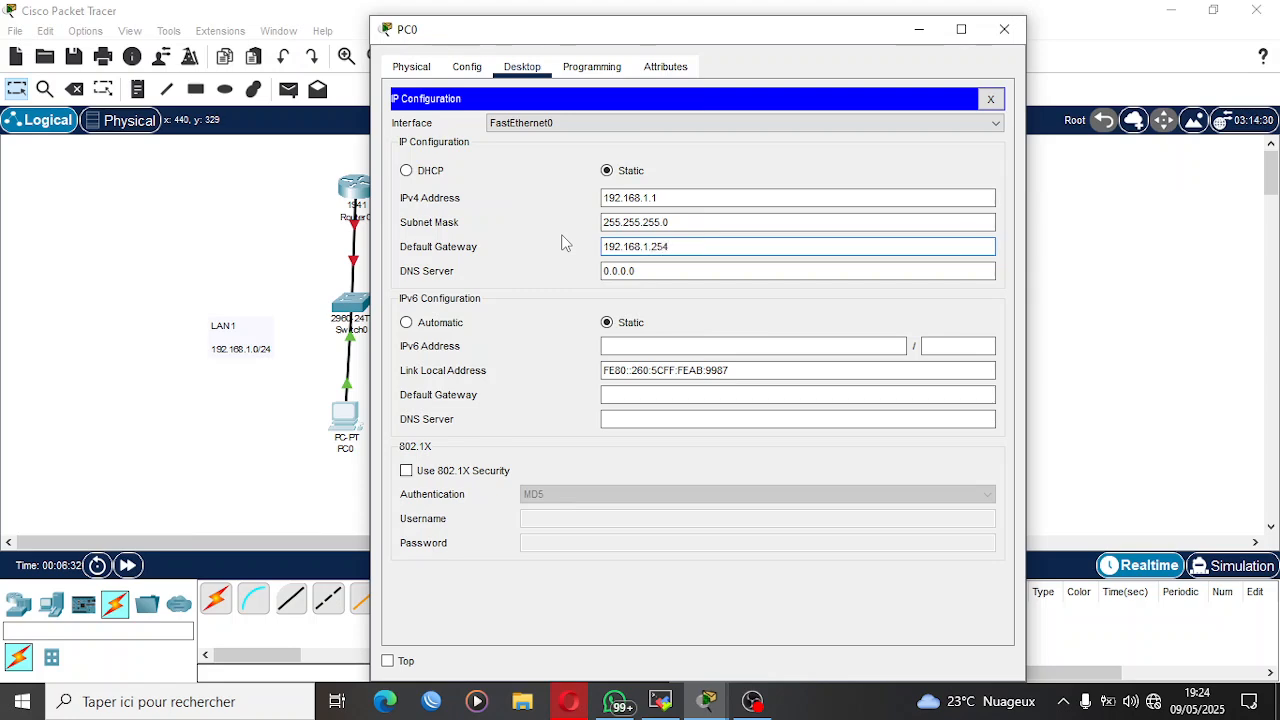
click(919, 29)
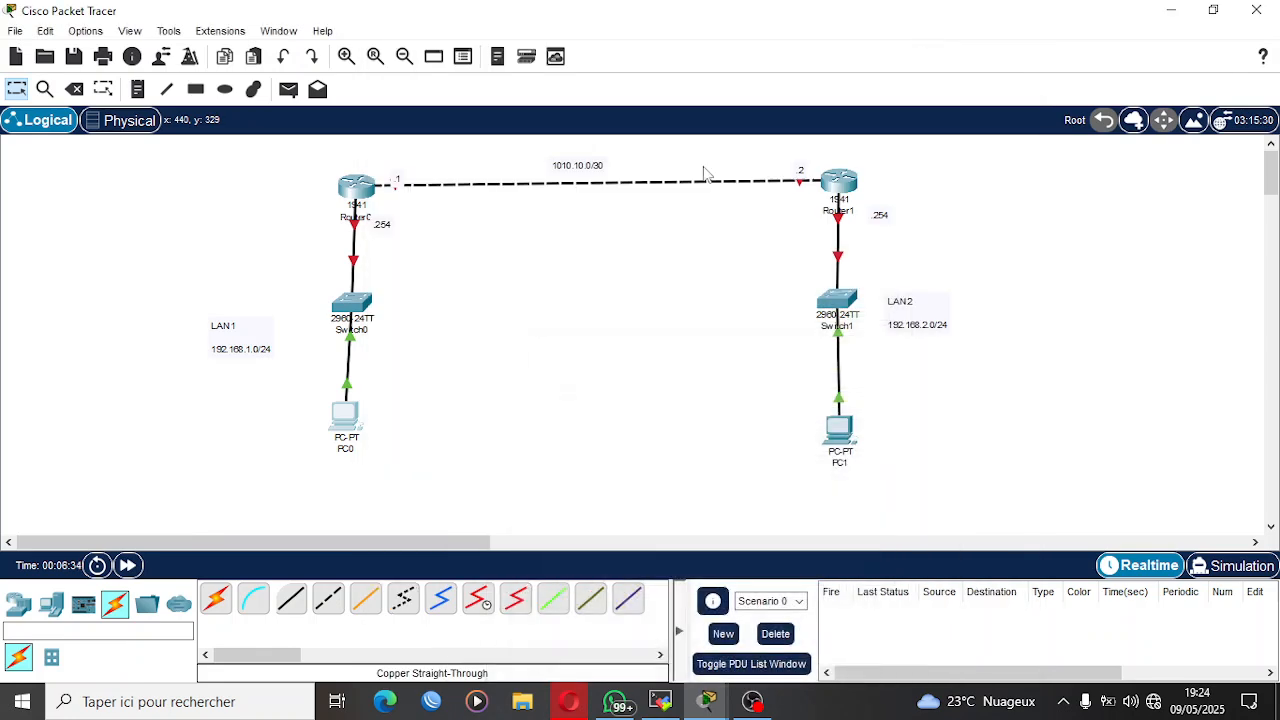
Open PC1's IP configuration and enter the static IPv4 address 192.168.2.1.
click(845, 423)
click(522, 66)
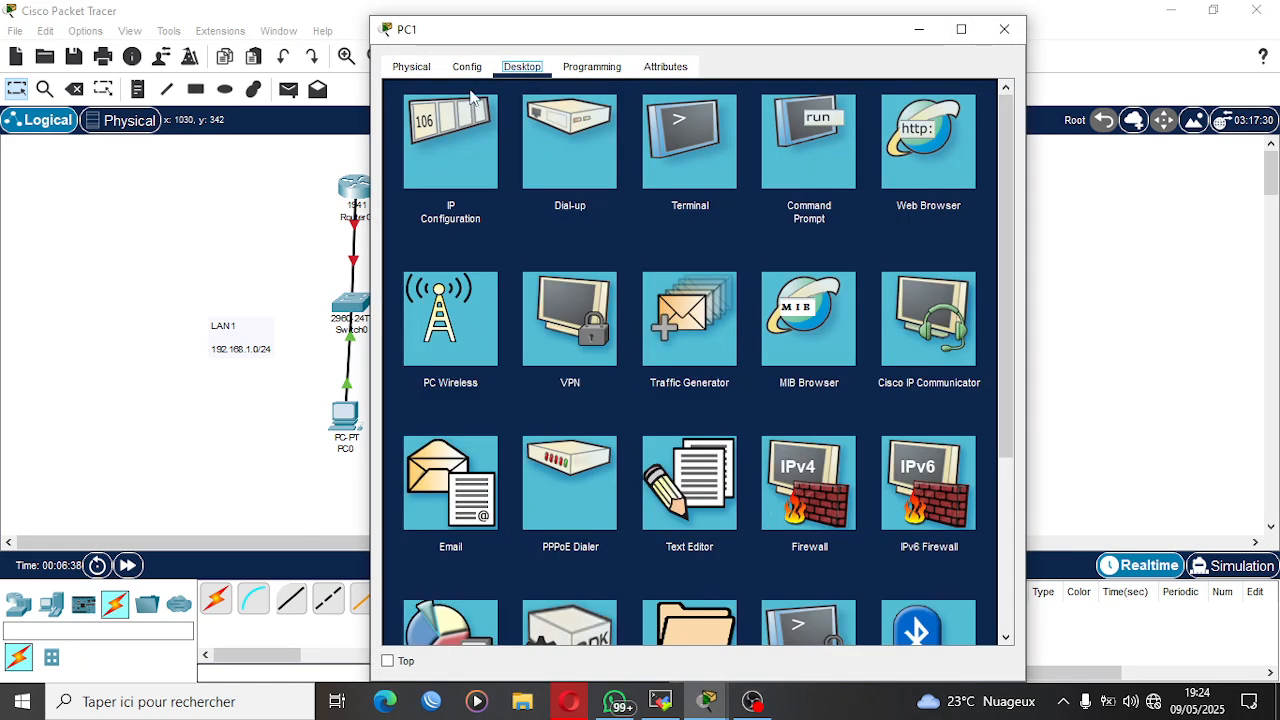
click(454, 121)
click(639, 198)
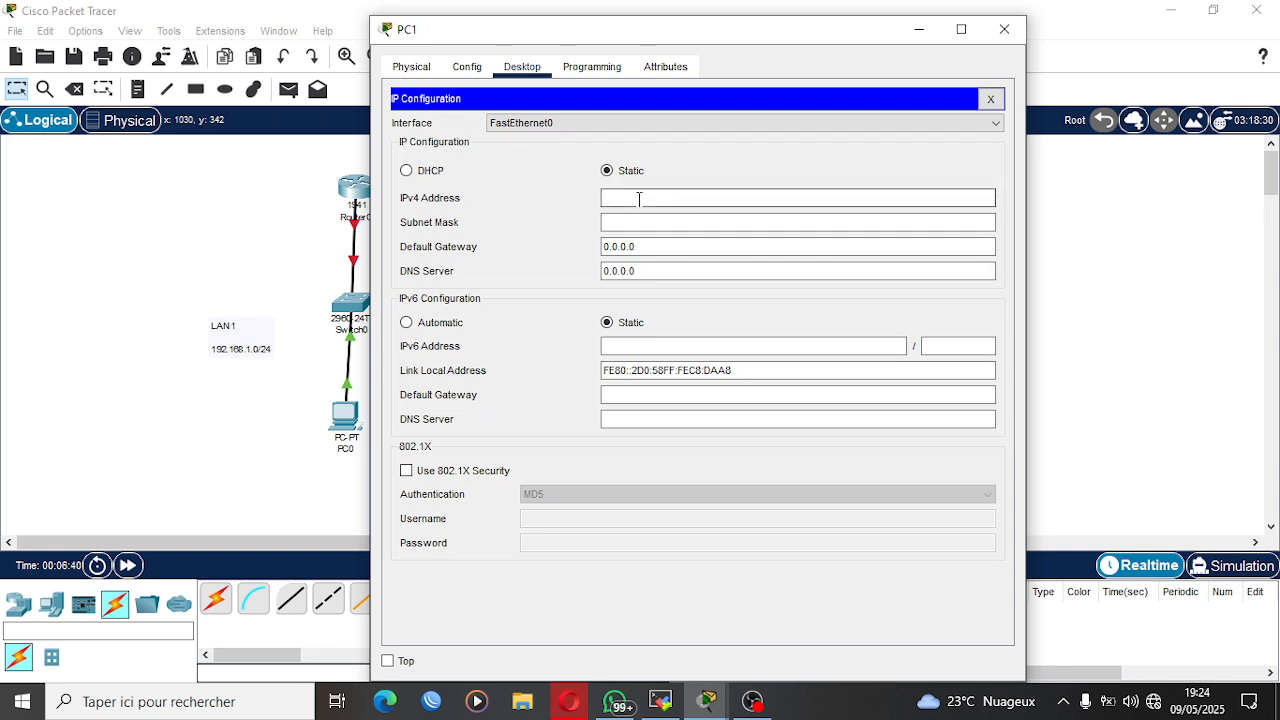
text(192.168.1.1)
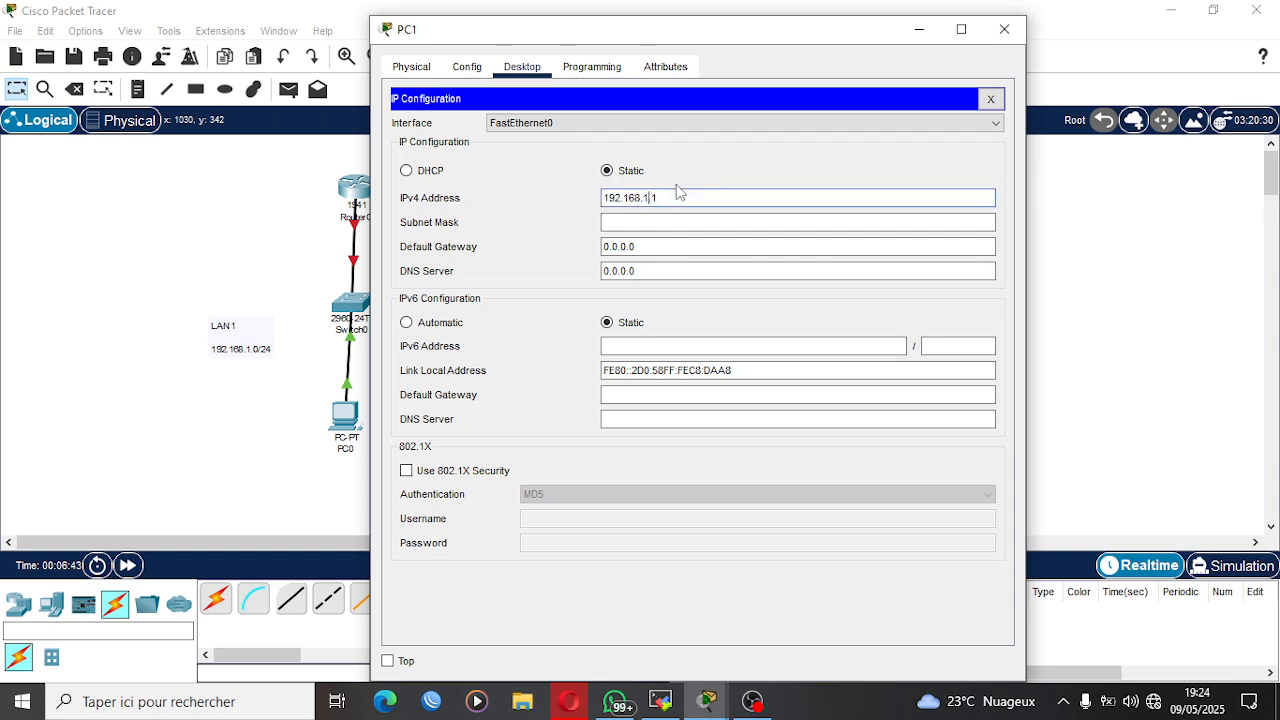
key(BackSpace)
text(2)
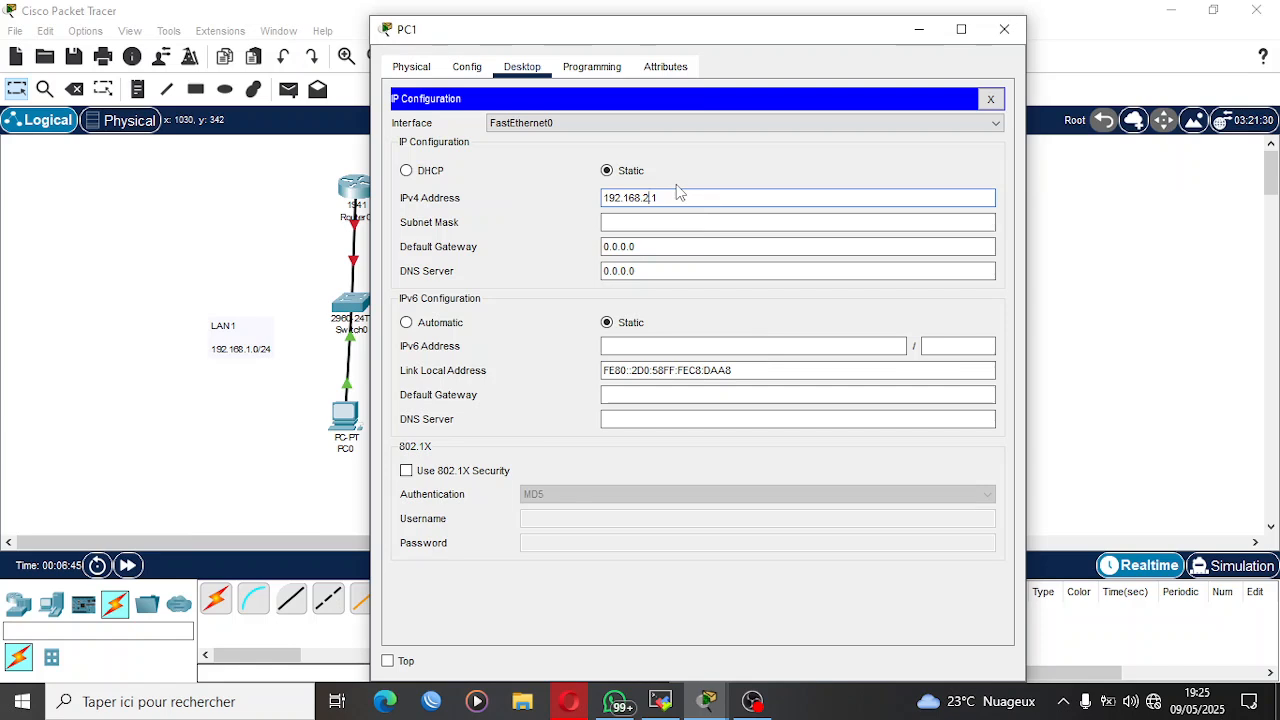
Give PC1 the default subnet mask 255.255.255.0 and the default gateway 192.168.2.254, and close its configuration window.
key(Tab)
drag(674, 196, 594, 203)
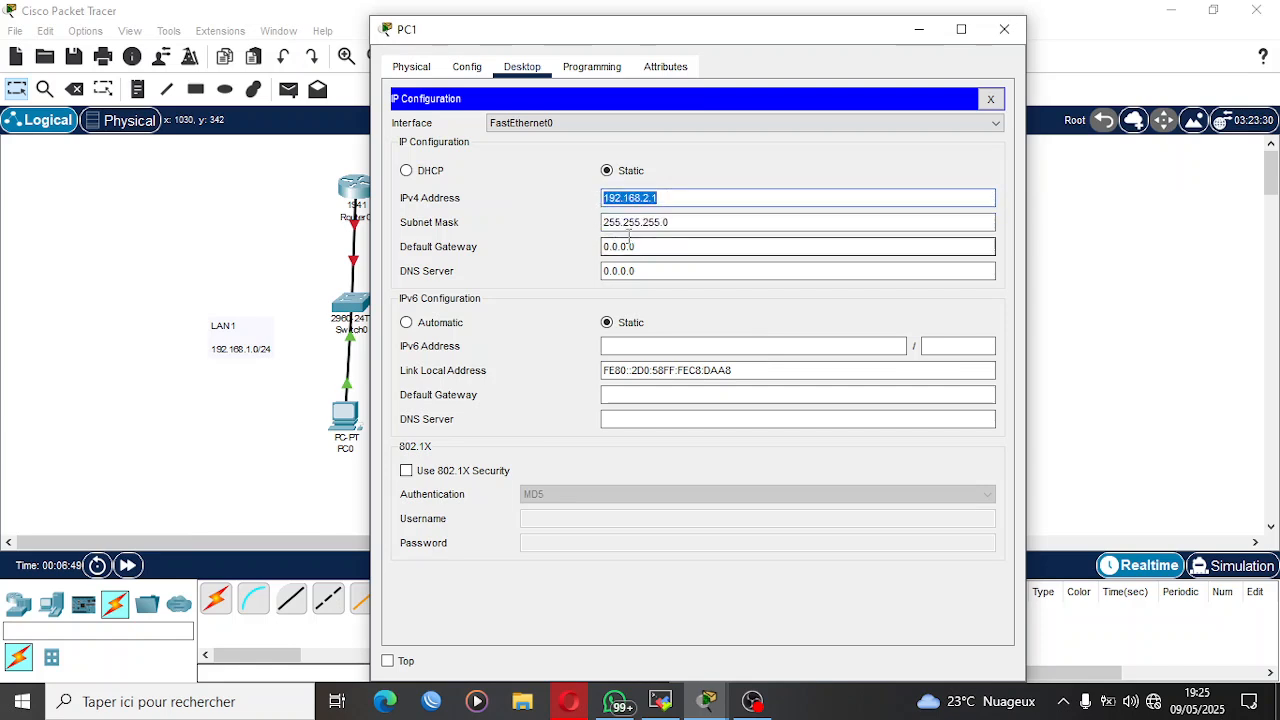
drag(654, 246, 603, 246)
text(V)
text(192.168.2.1)
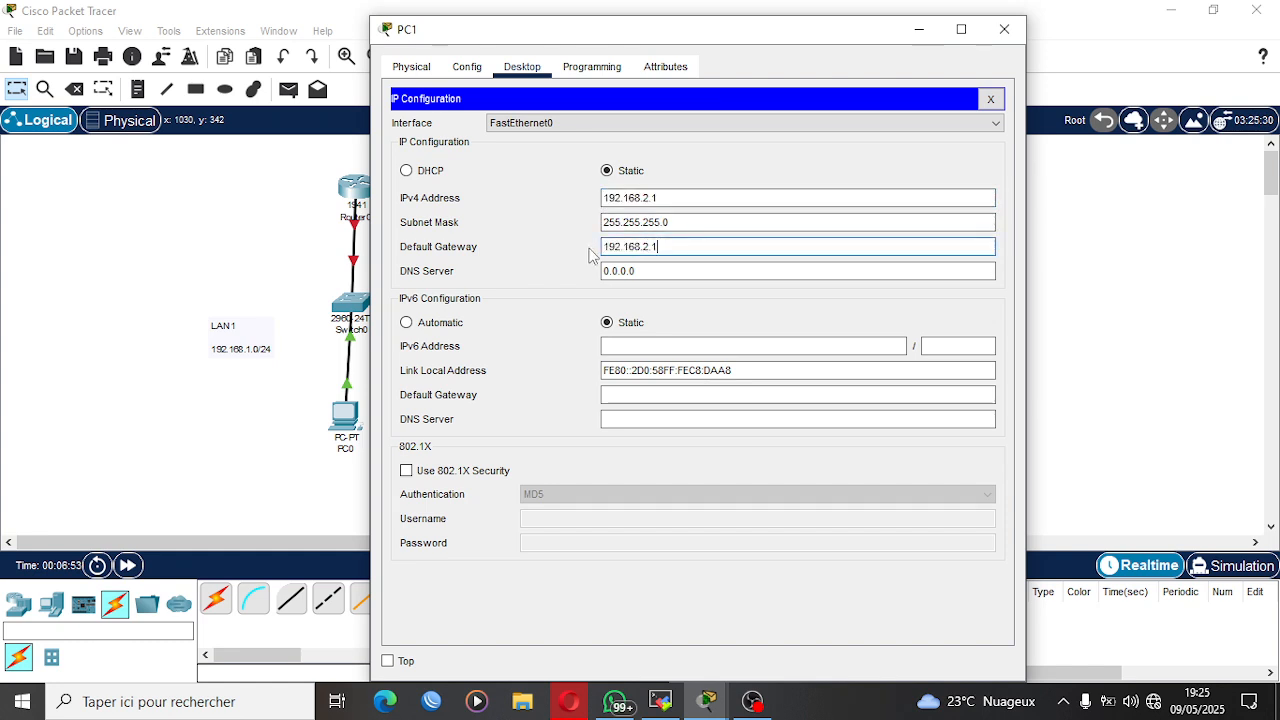
text(254)
click(1004, 29)
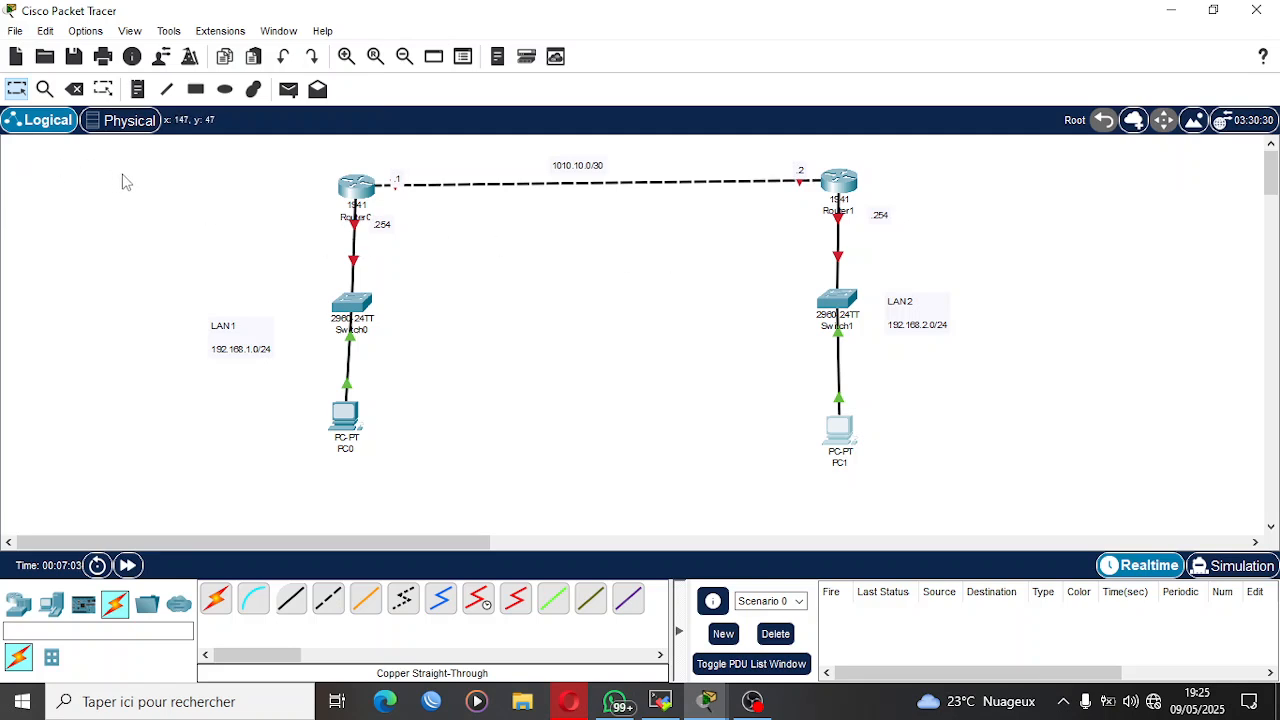
Add the note "ROUTAGE STATIQUE" to the workspace and place it beside Router0.
key(n)
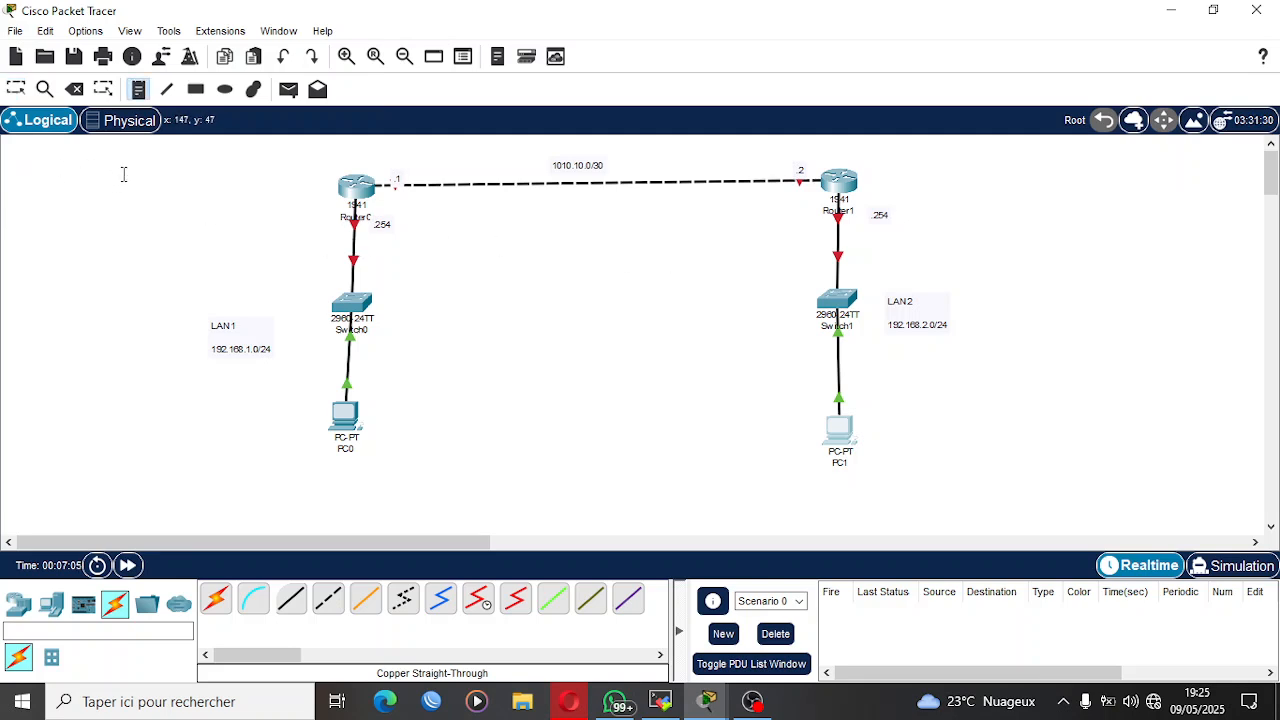
click(127, 168)
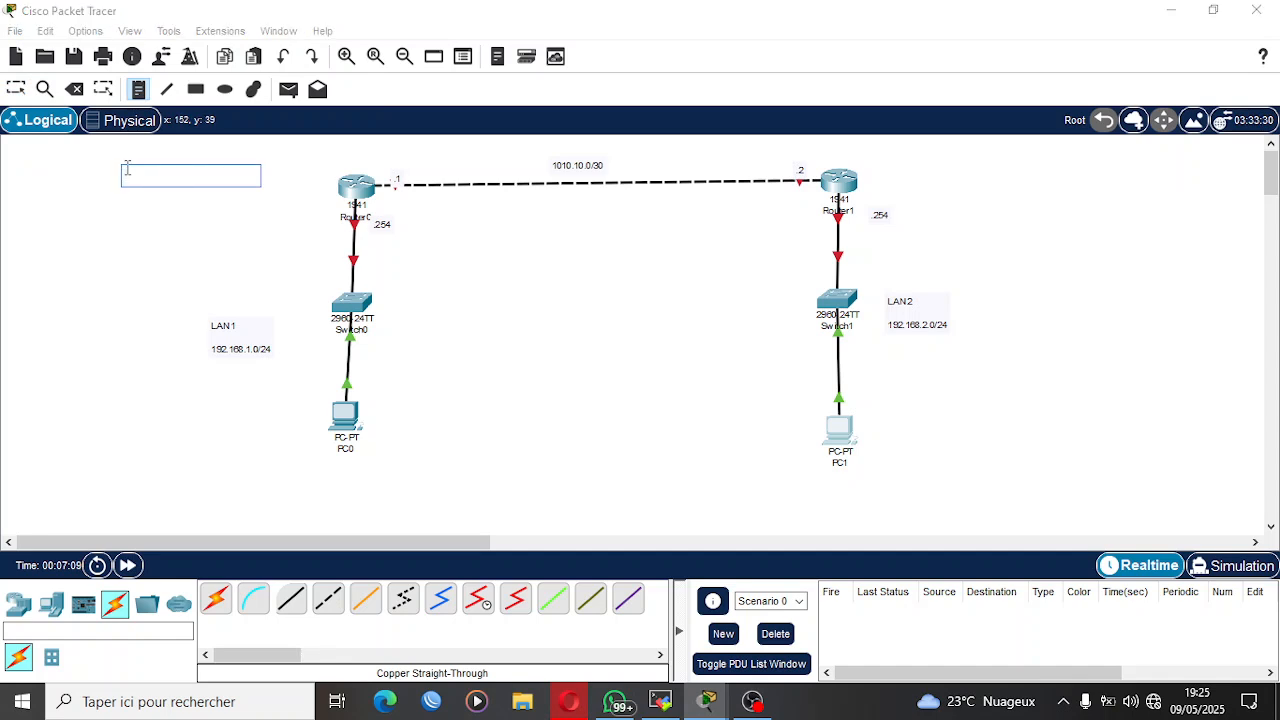
text(ROUTAGE )
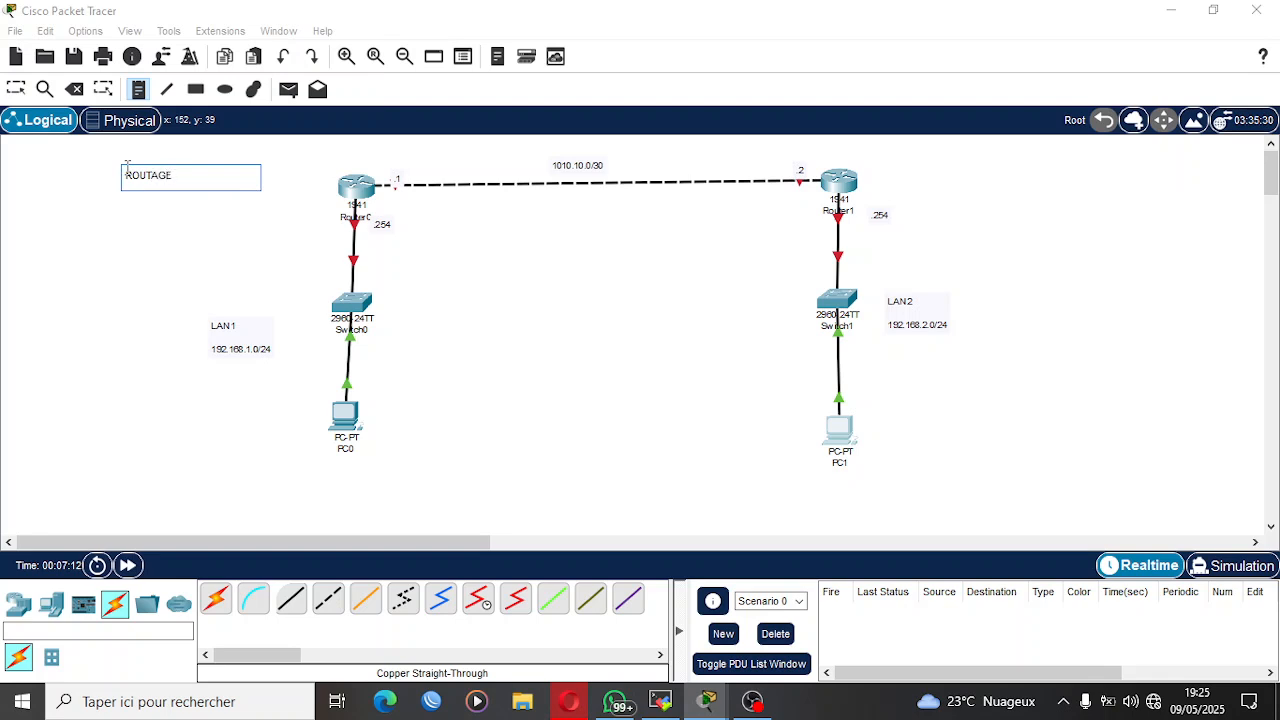
text(STATIQUE)
click(16, 88)
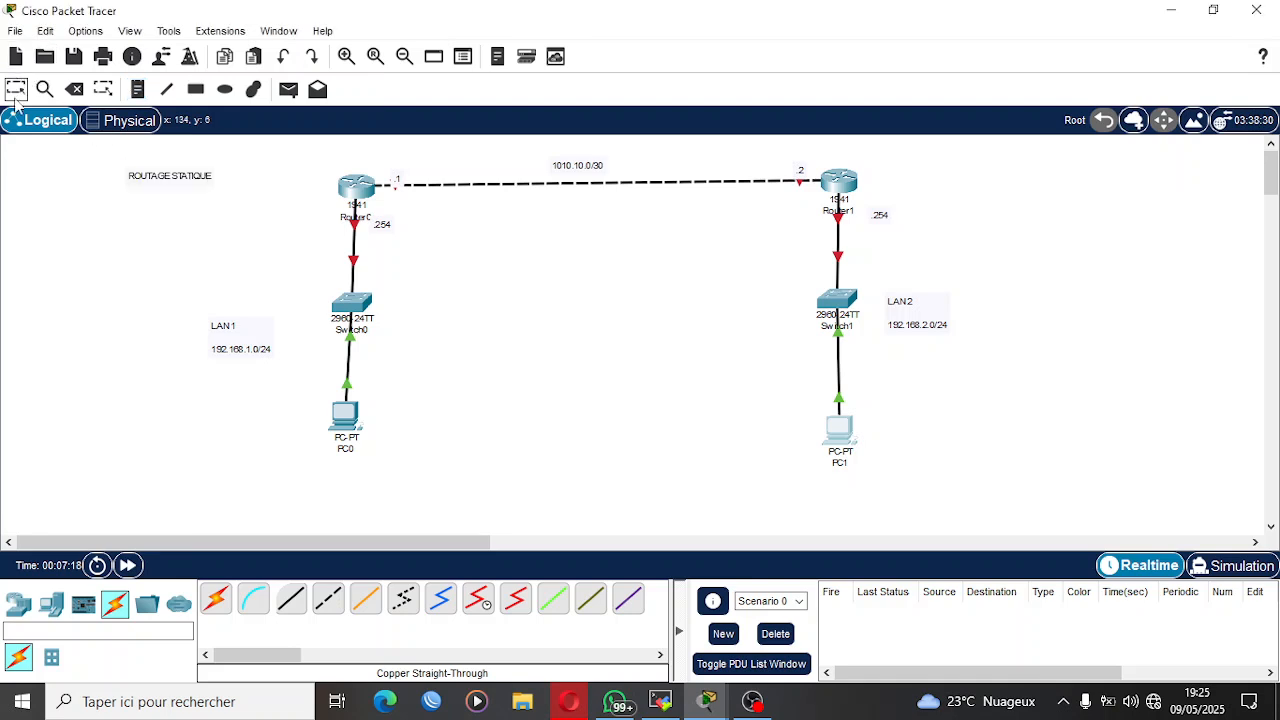
drag(146, 181, 218, 174)
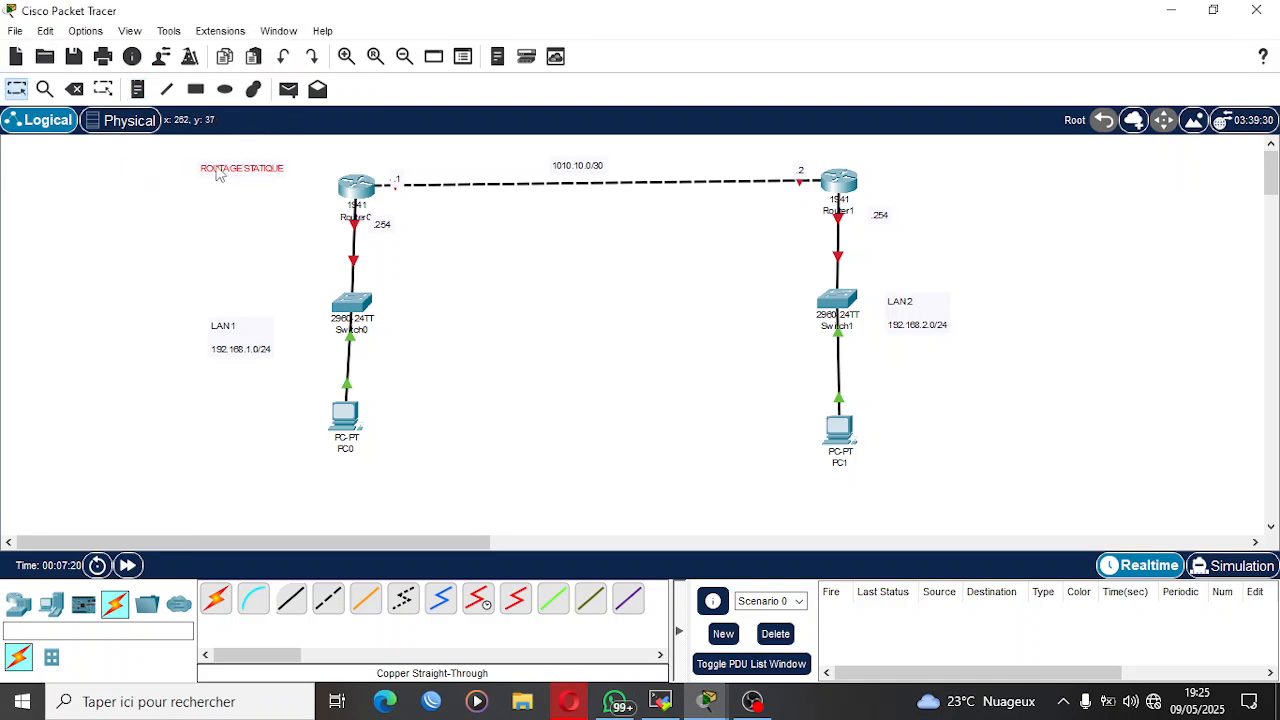
click(652, 312)
Open Router0's command line in a maximized window and decline the initial configuration dialog.
click(354, 188)
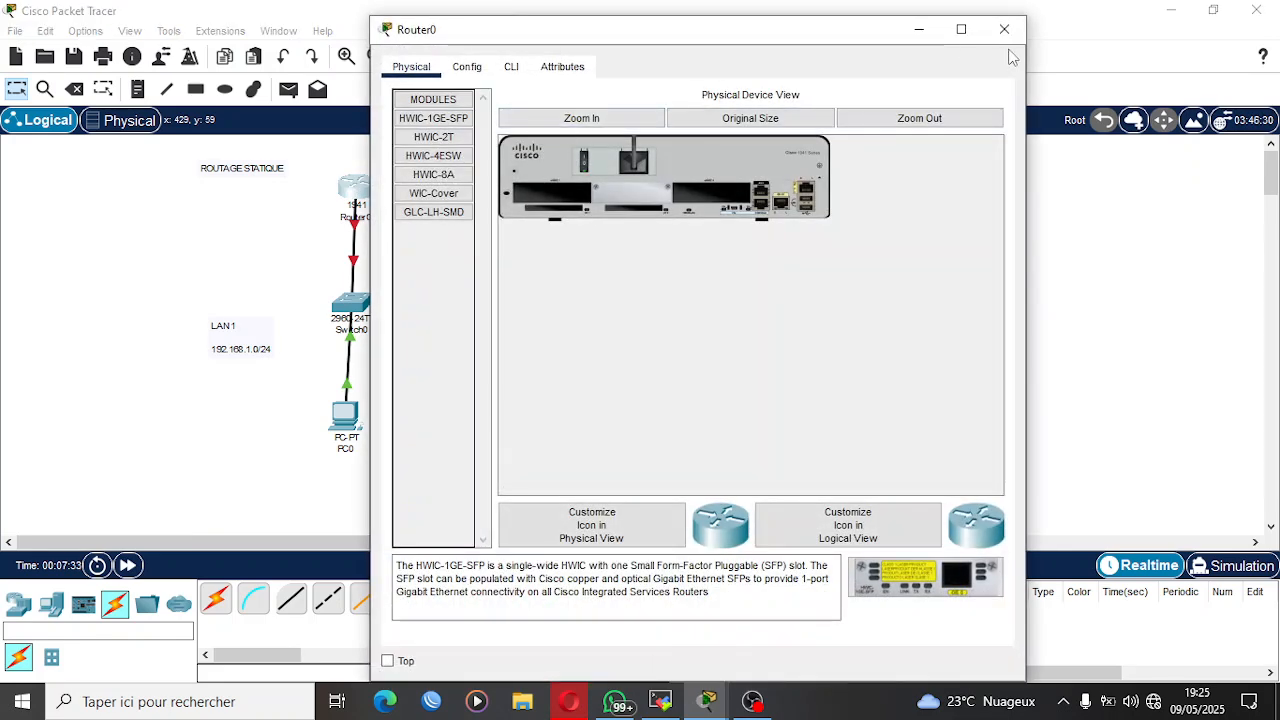
click(961, 29)
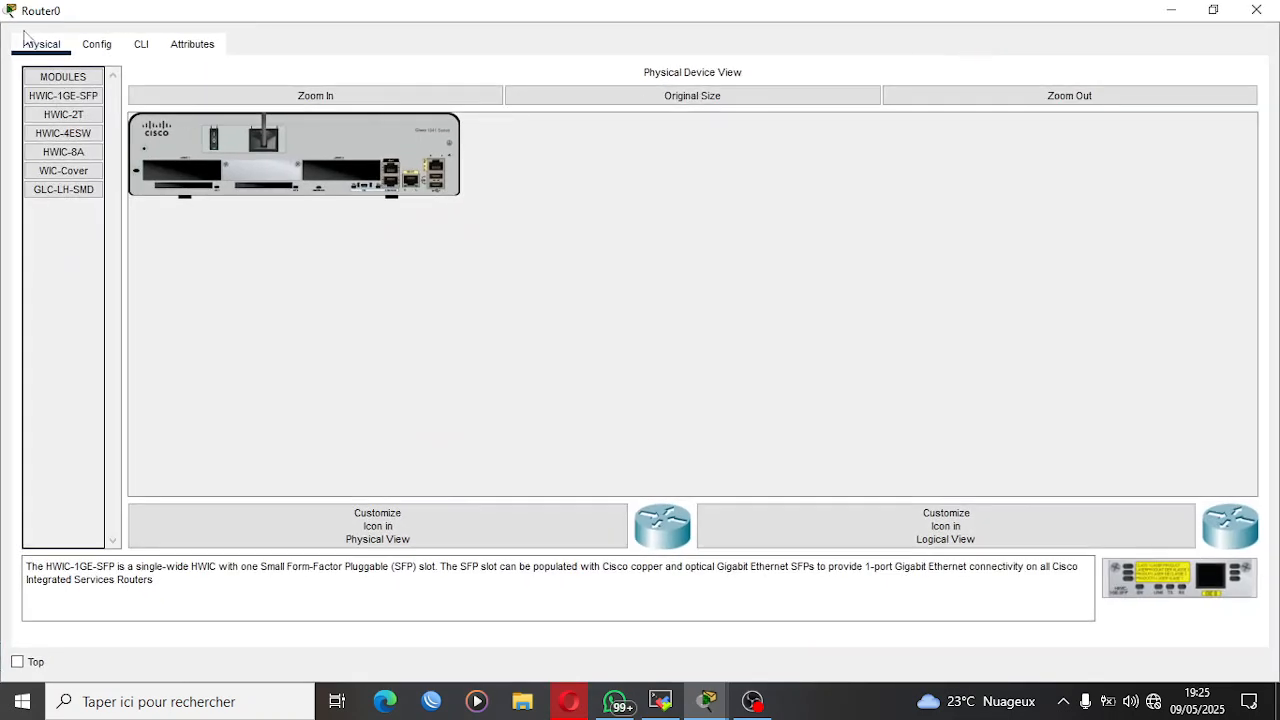
click(131, 47)
text(N)
key(Return)
key(Return)
key(Return)
key(Return)
key(Return)
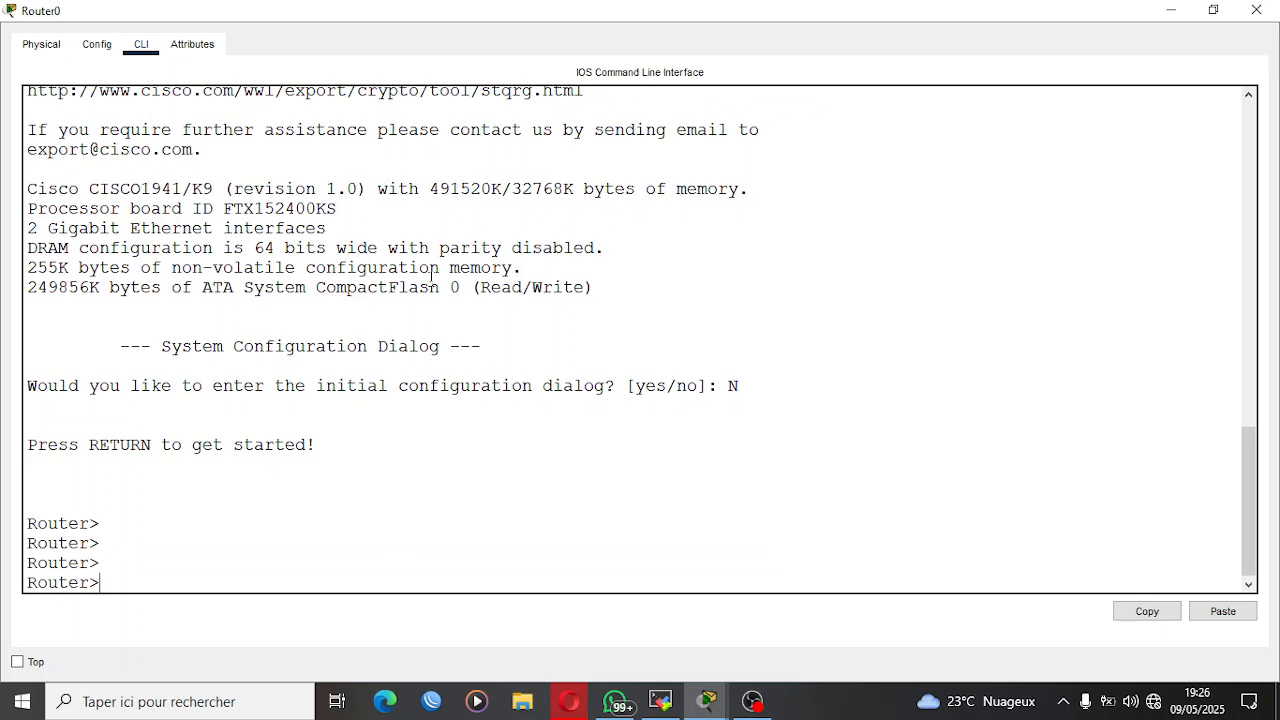
Enter privileged mode and then global configuration mode on Router0 with EN and CONF T.
text(EN)
key(Return)
key(Return)
key(Return)
key(Return)
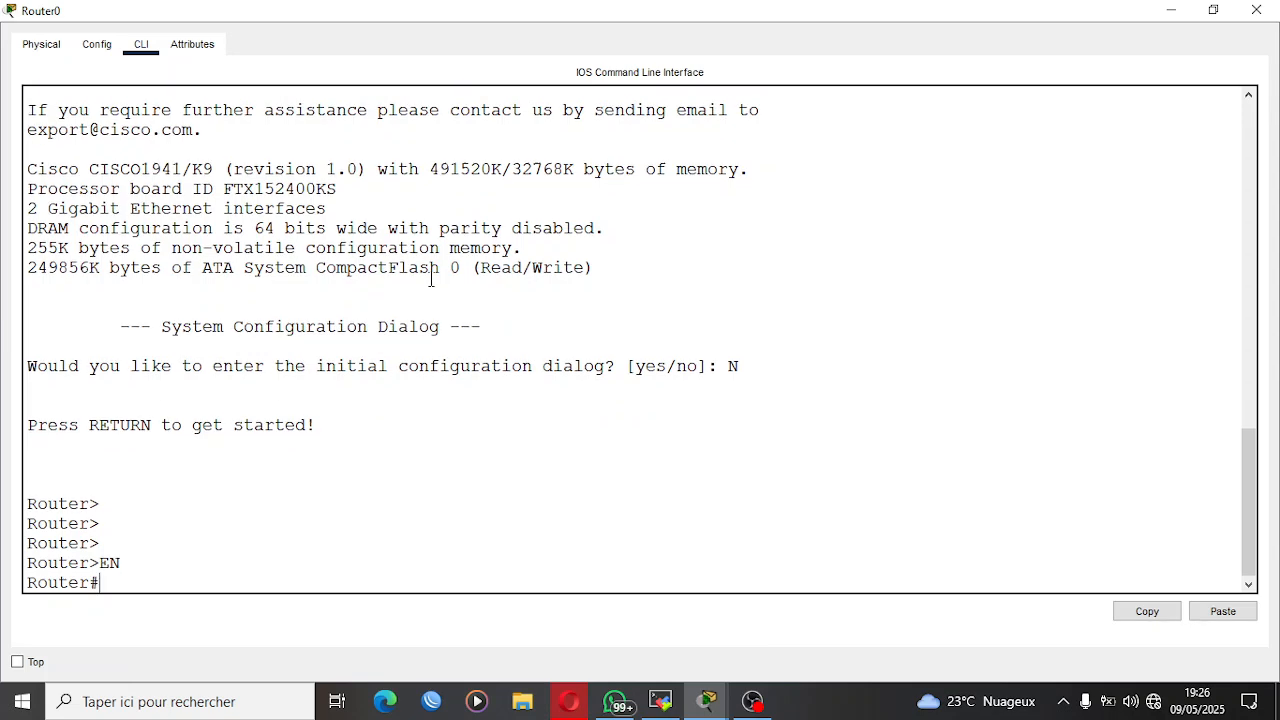
text(CONF T)
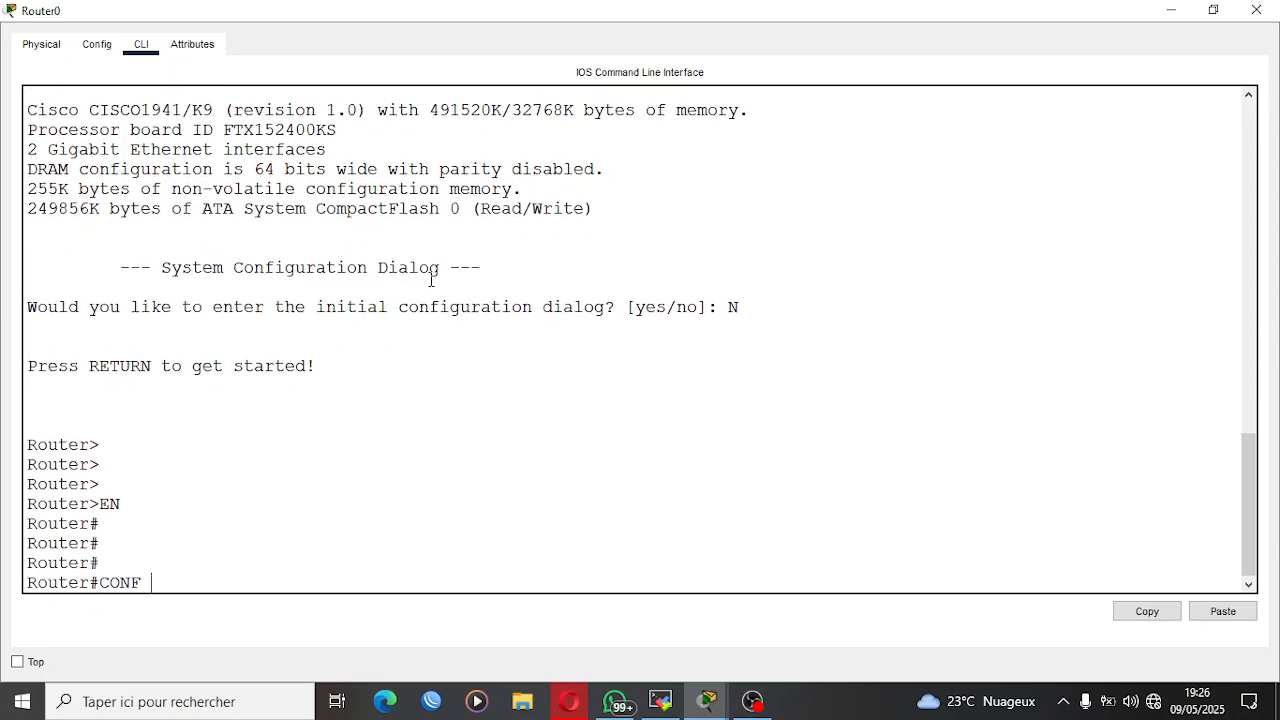
key(Return)
key(Return)
key(Return)
Set Router0's hostname to LAN1.
text(HOStname LAN1)
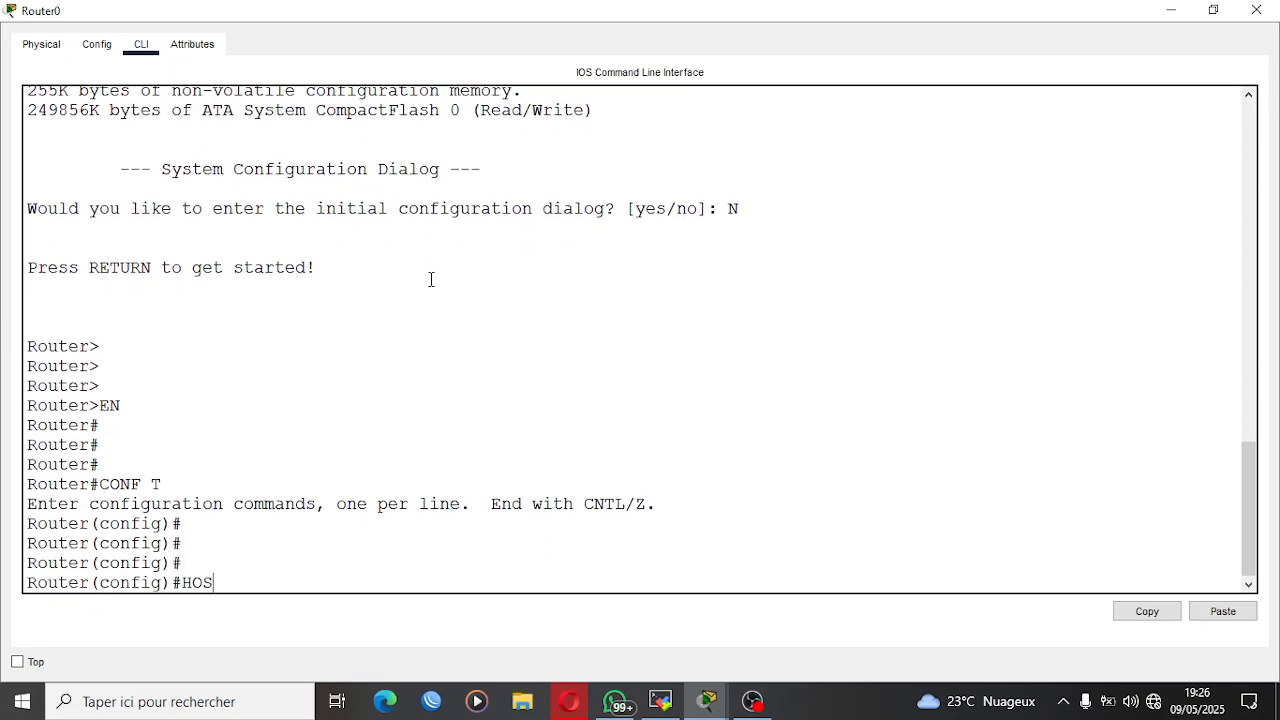
key(Tab)
text(LAN1)
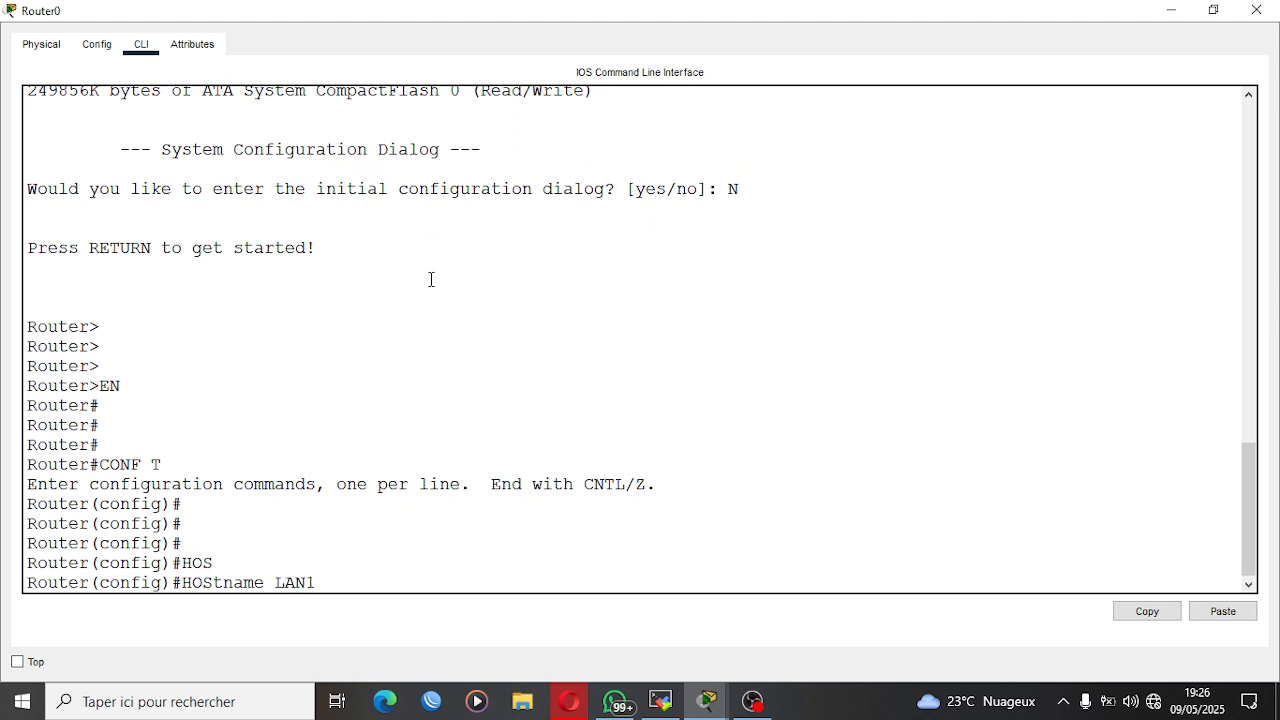
key(Return)
key(Return)
key(Return)
key(Return)
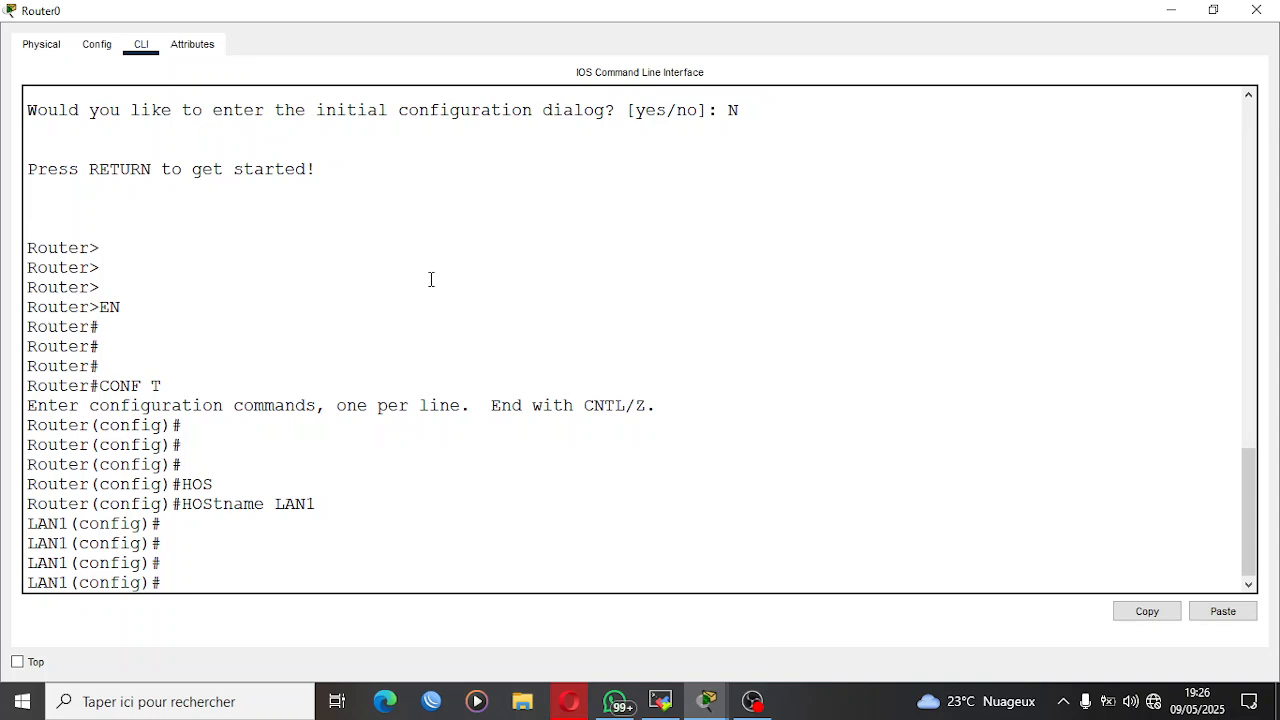
Assign the IP address 192.168.1.254 with mask 255.255.255.0 to Router0's interface G0/0.
text(INT G0/0)
key(Return)
key(Return)
key(Return)
key(Return)
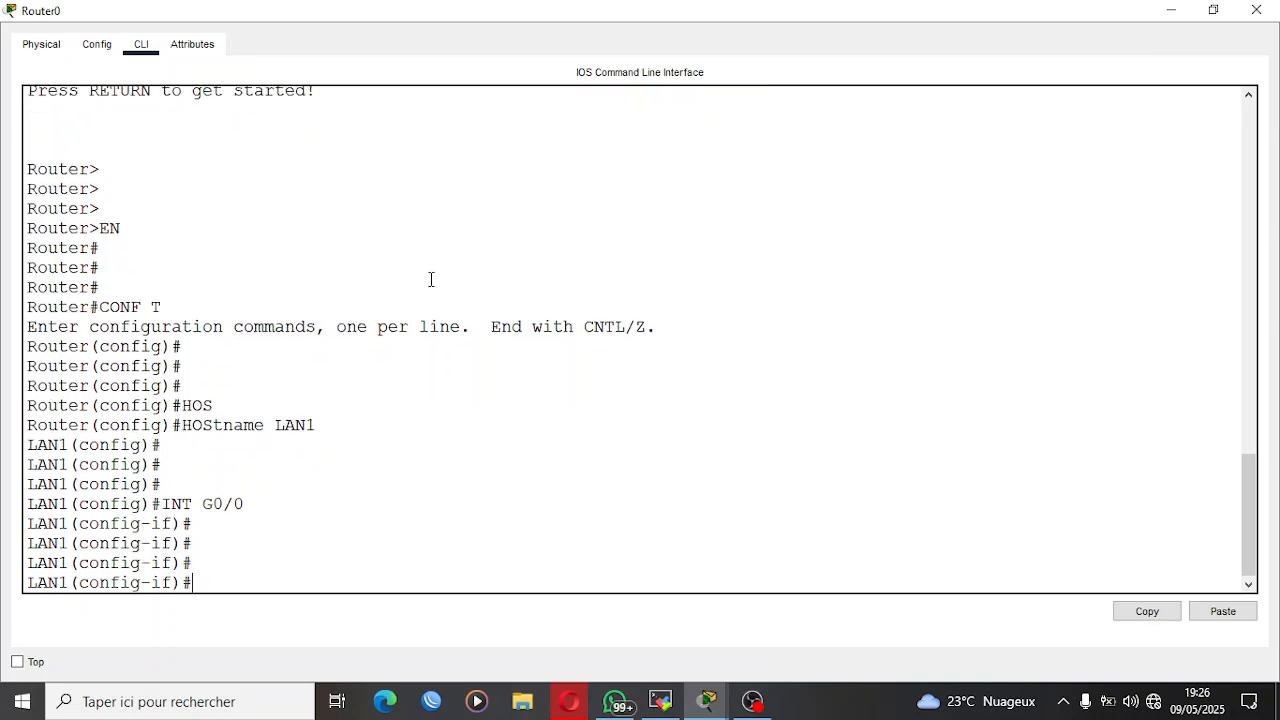
text(IP ADD 192.168.1.254)
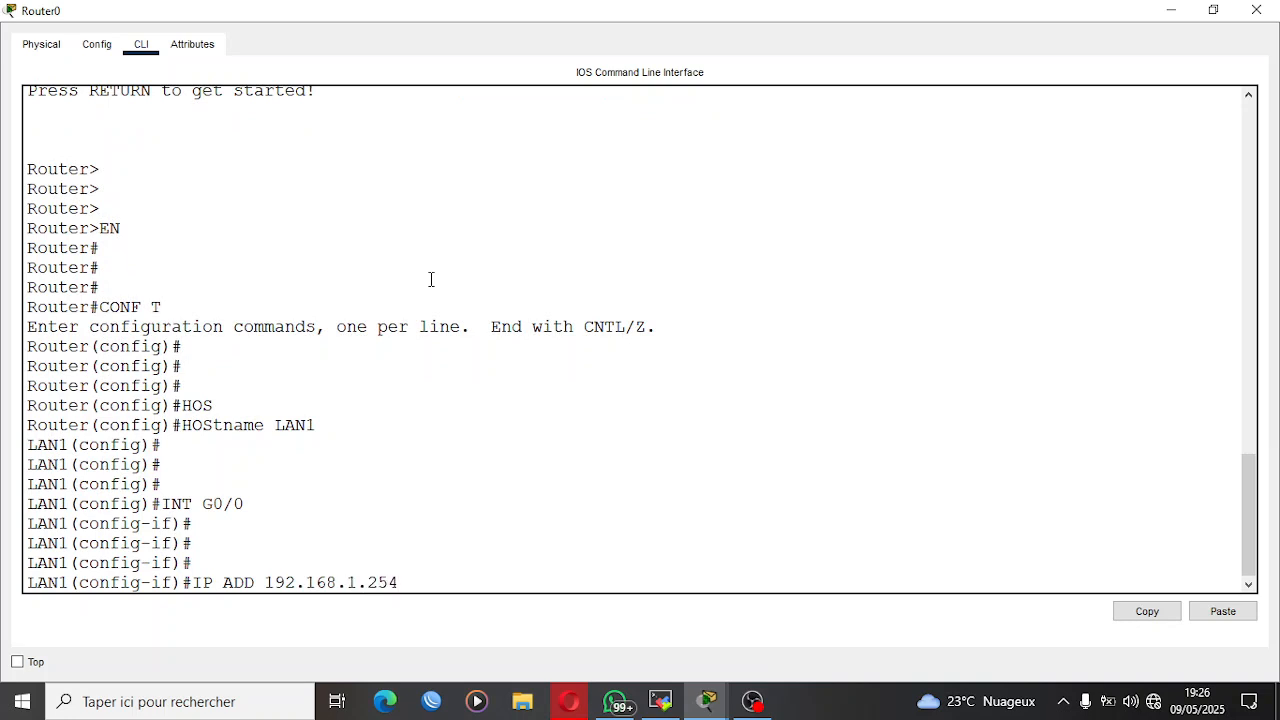
text( 255.255.255.0)
key(Return)
key(Return)
key(Return)
Enable Router0's interface G0/0 with NO SH and close the router window.
text(NO S)
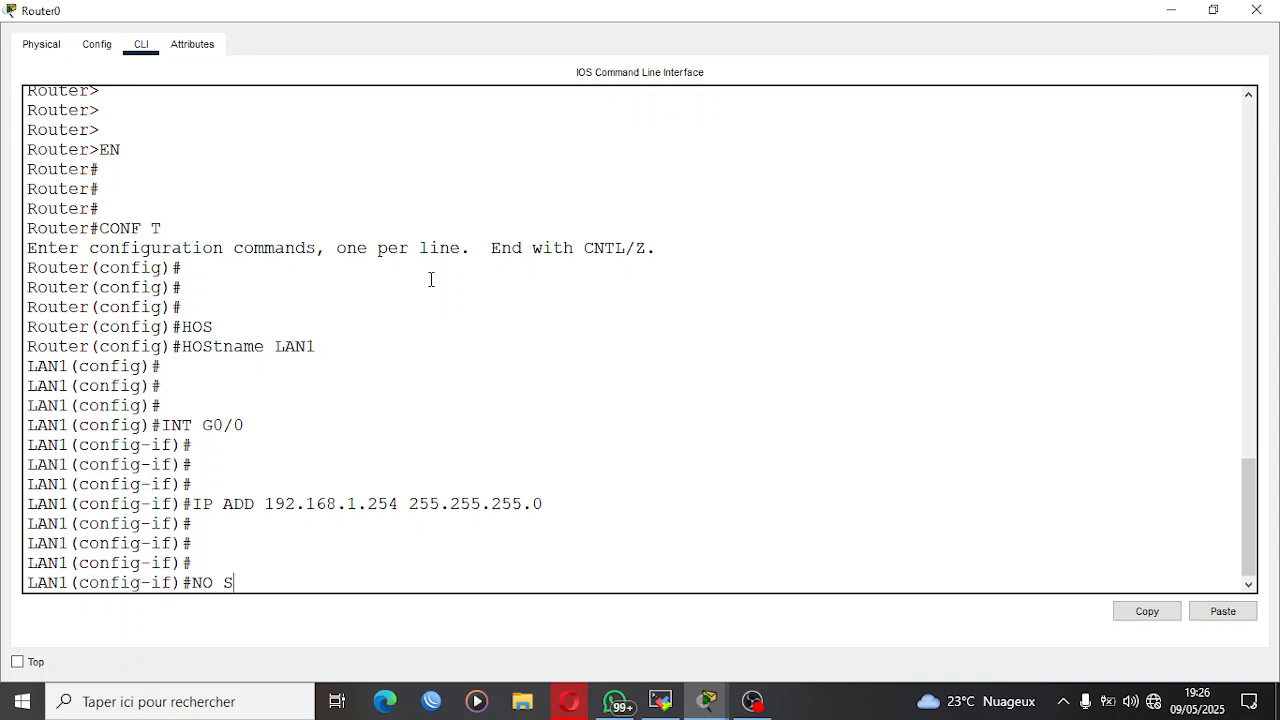
text(H)
key(Return)
key(Return)
key(Return)
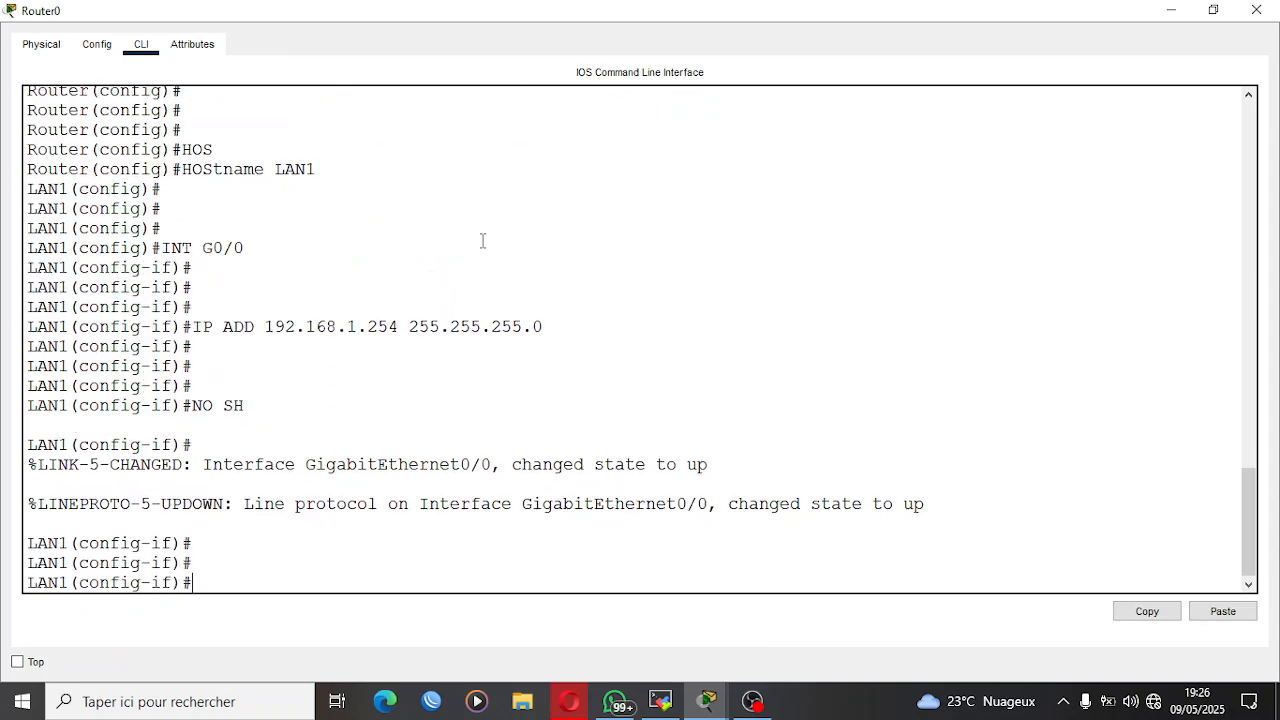
click(1256, 10)
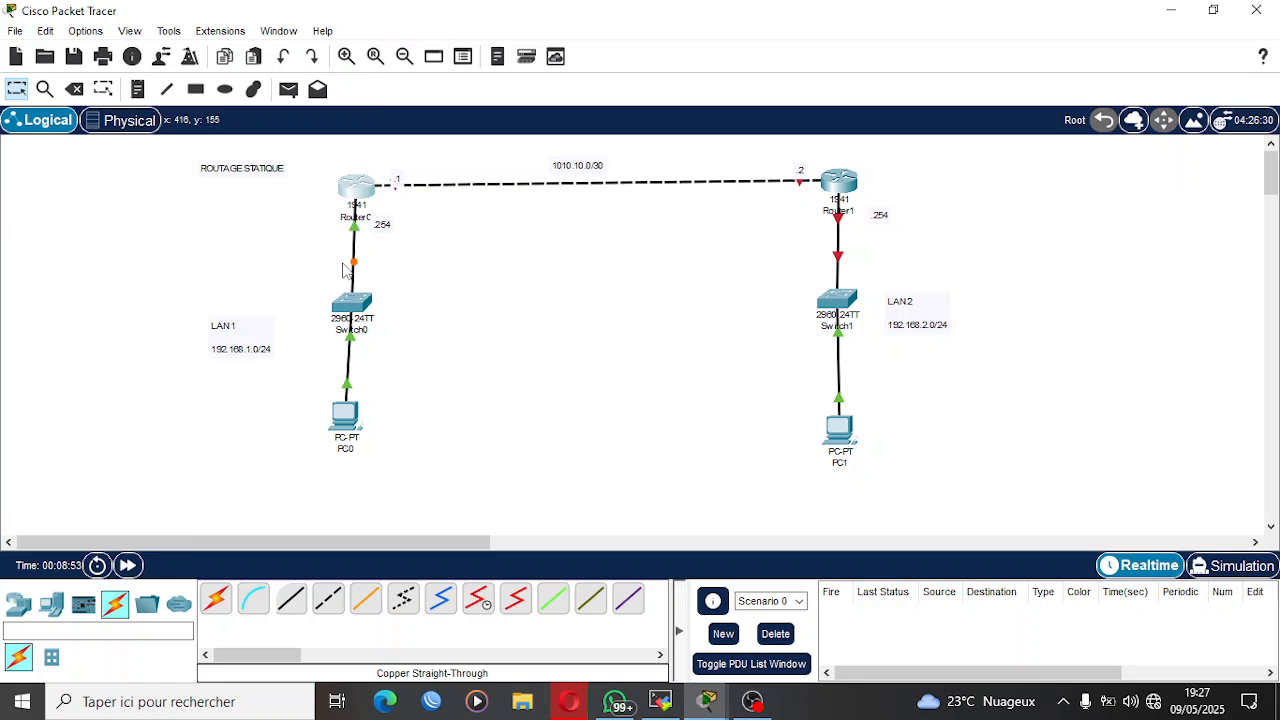
Reopen Router0's command line and assign interface G0/1 the IP address 10.10.10.1 with mask 255.255.255.252.
click(366, 190)
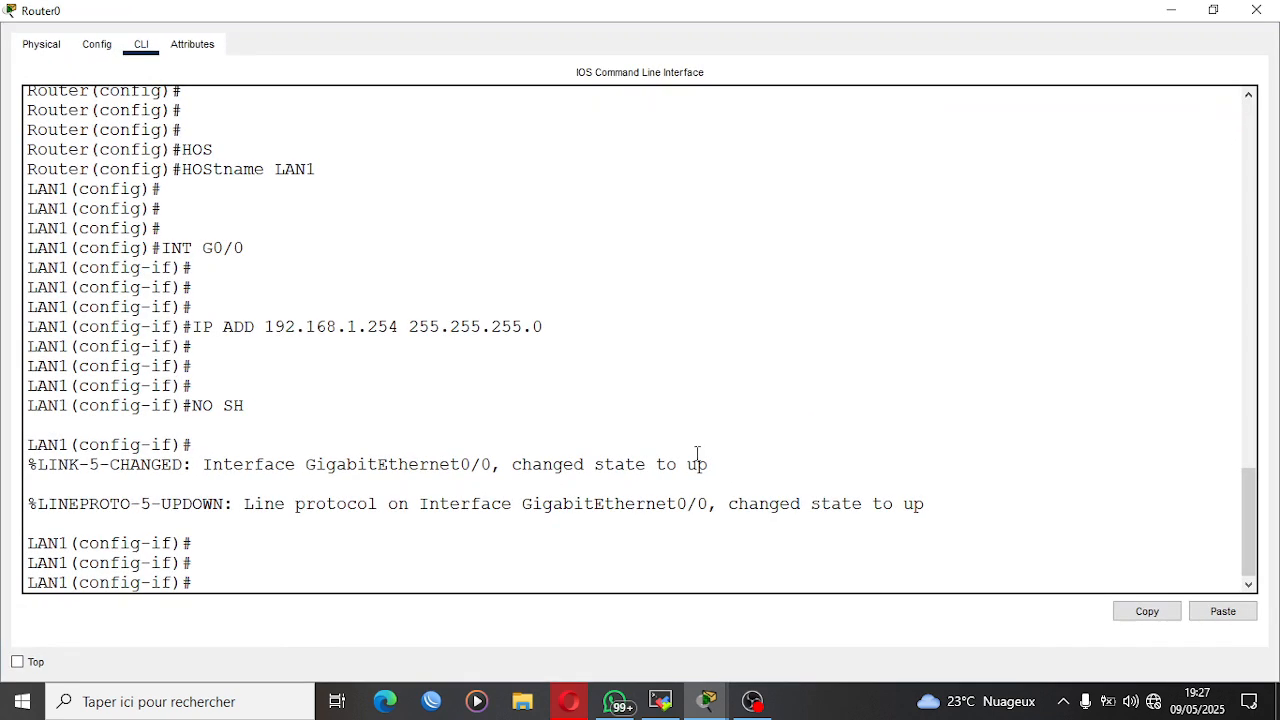
key(Up)
key(Up)
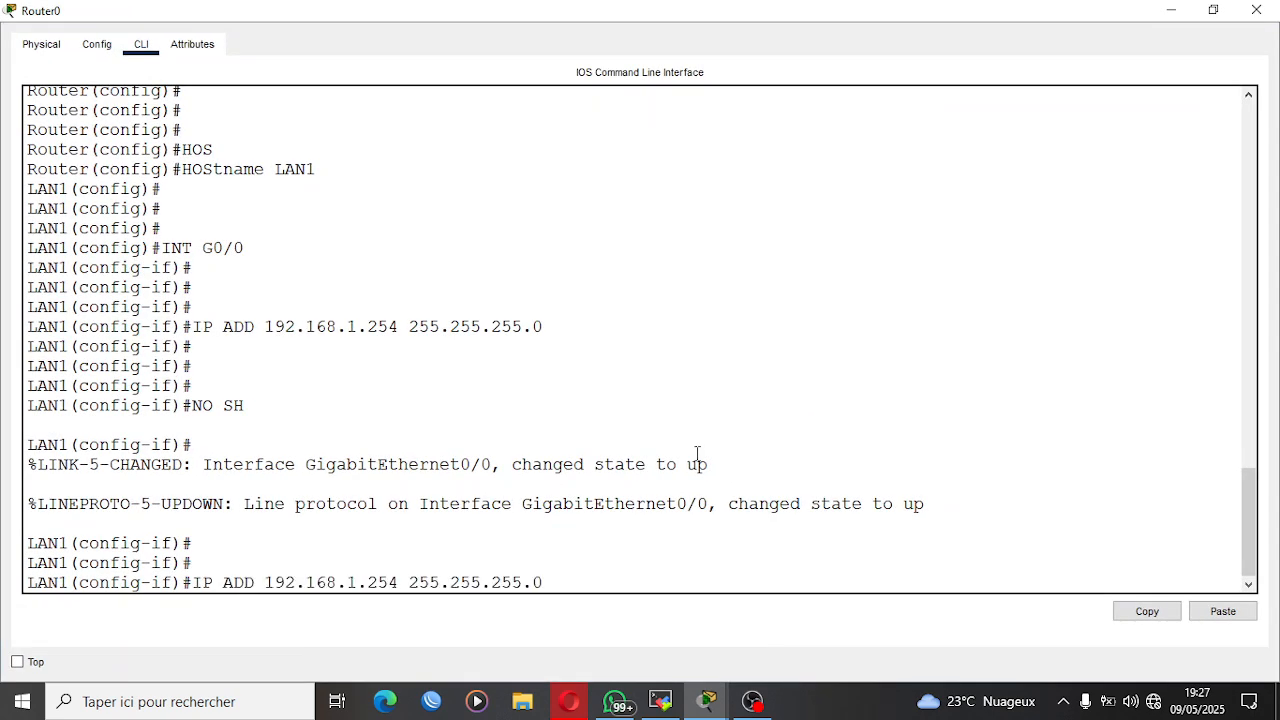
key(Up)
key(Up)
key(Up)
key(Up)
key(BackSpace)
text(1)
key(Return)
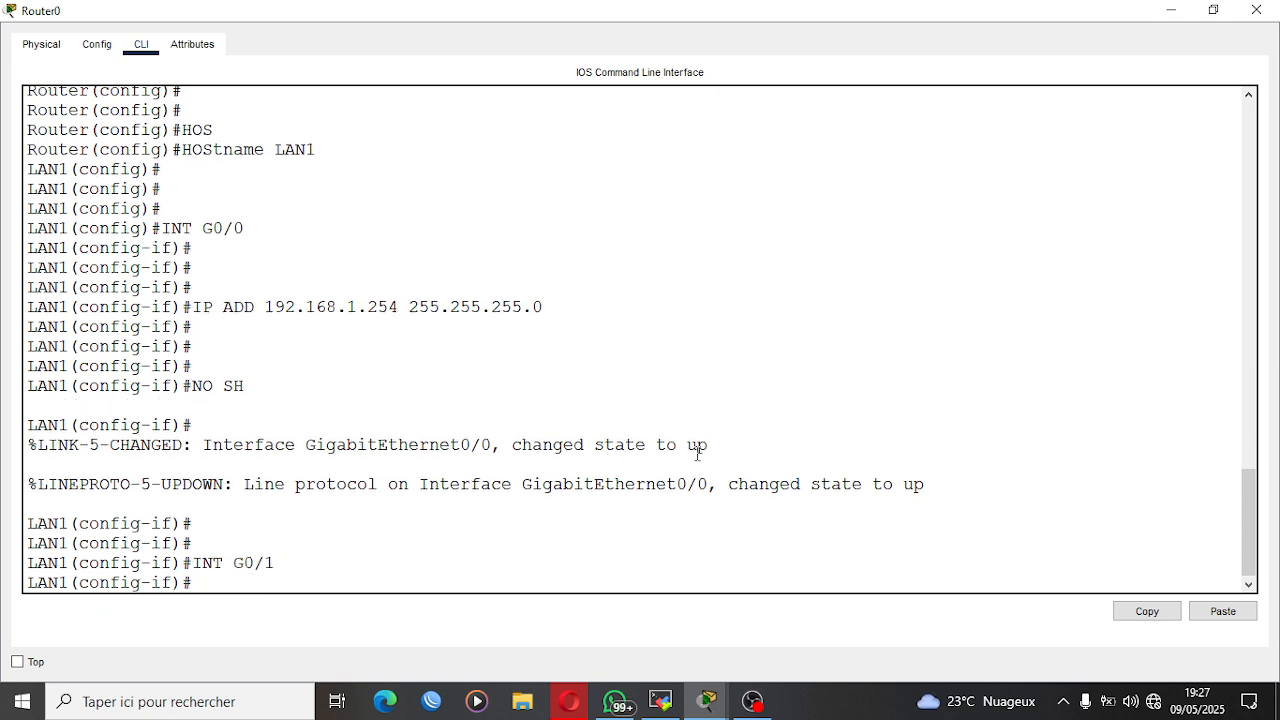
text(IP ADD 10.10.10.1)
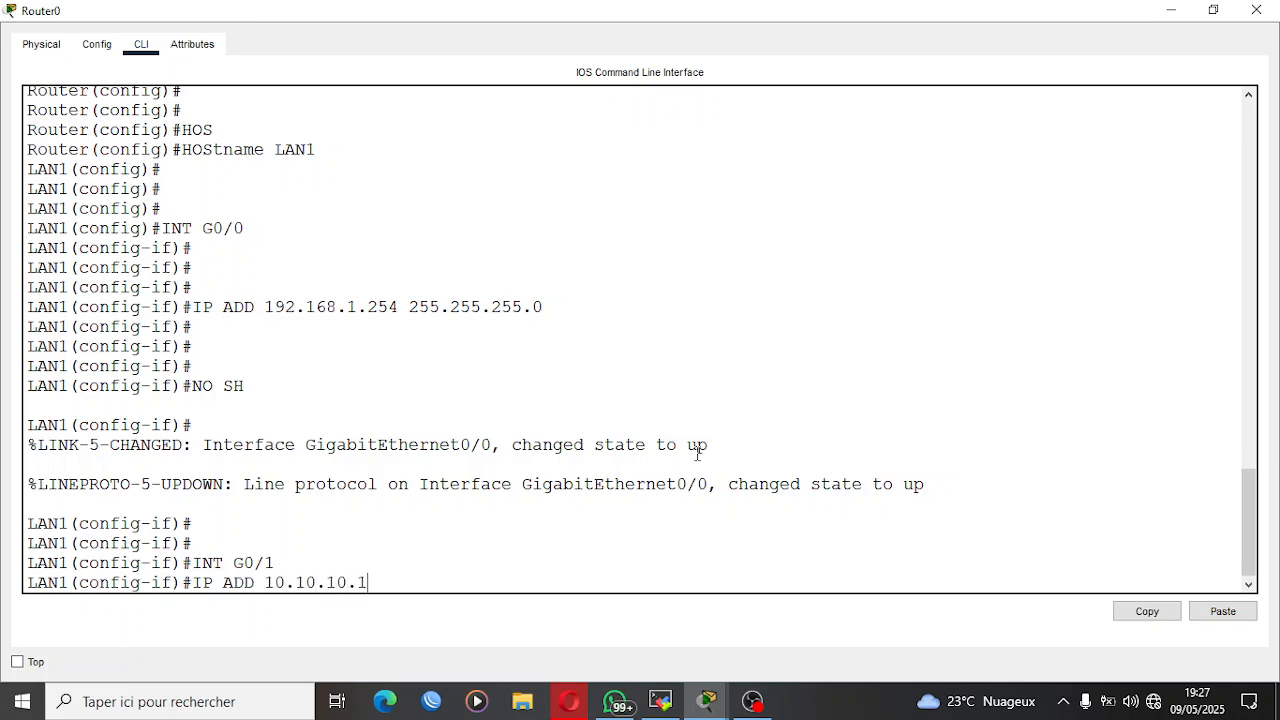
text( 255.255.255.252)
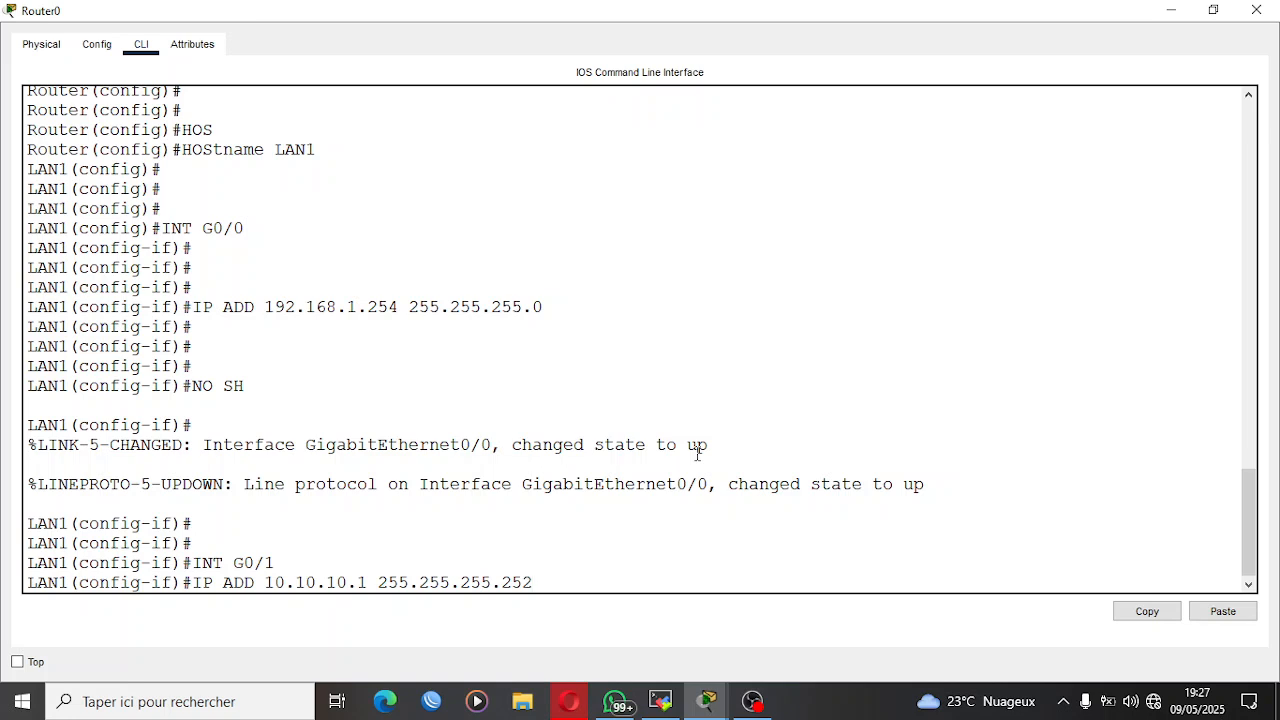
key(Return)
Enable Router0's interface G0/1 with NO SH.
text(NO SH)
key(Return)
key(Return)
key(Return)
key(Return)
key(Return)
Save Router0's configuration with DO WR and minimize the router window.
key(Return)
text(DO WR)
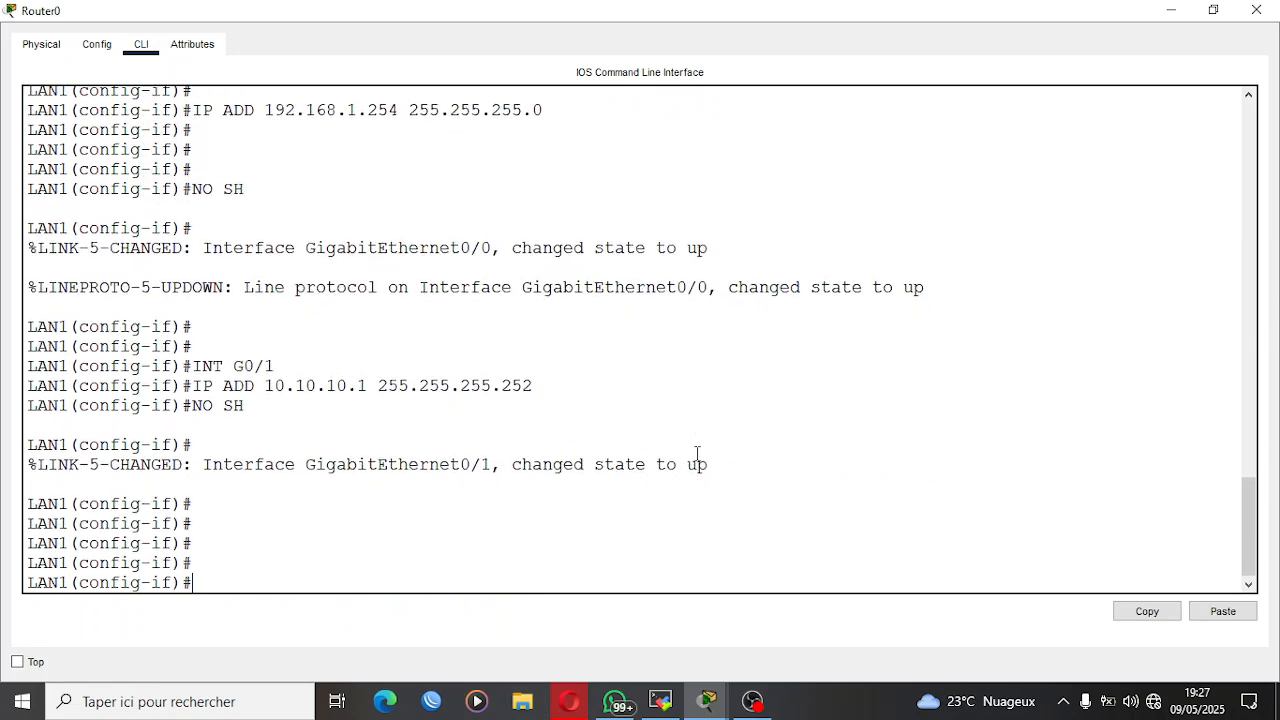
key(Return)
key(Return)
key(Return)
key(Return)
key(Return)
key(Return)
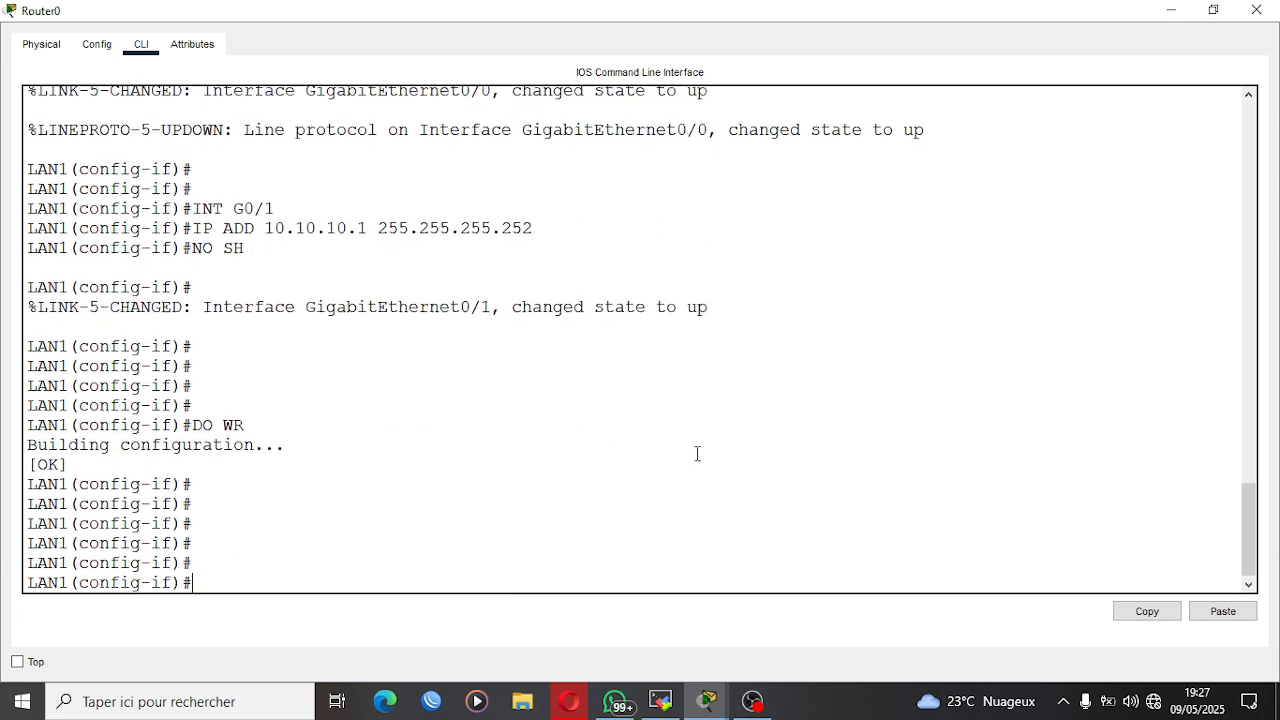
click(1168, 12)
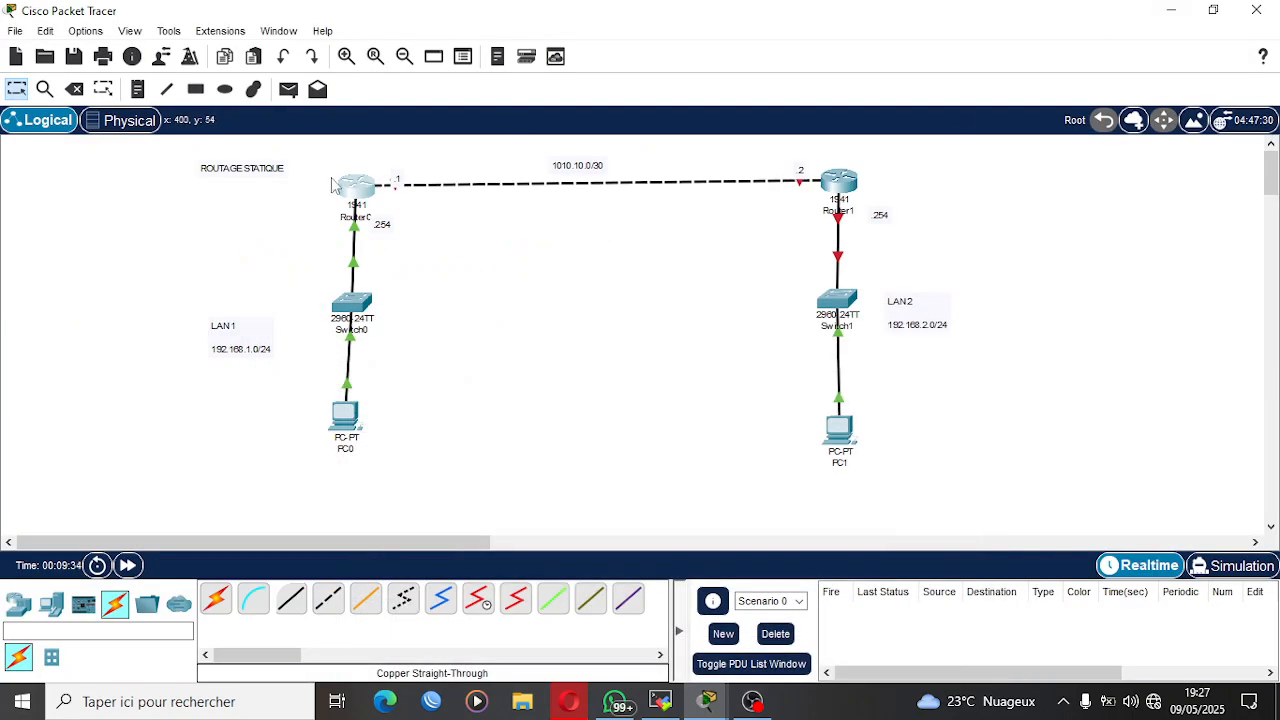
Open Router1's command line and decline the initial configuration dialog.
click(843, 184)
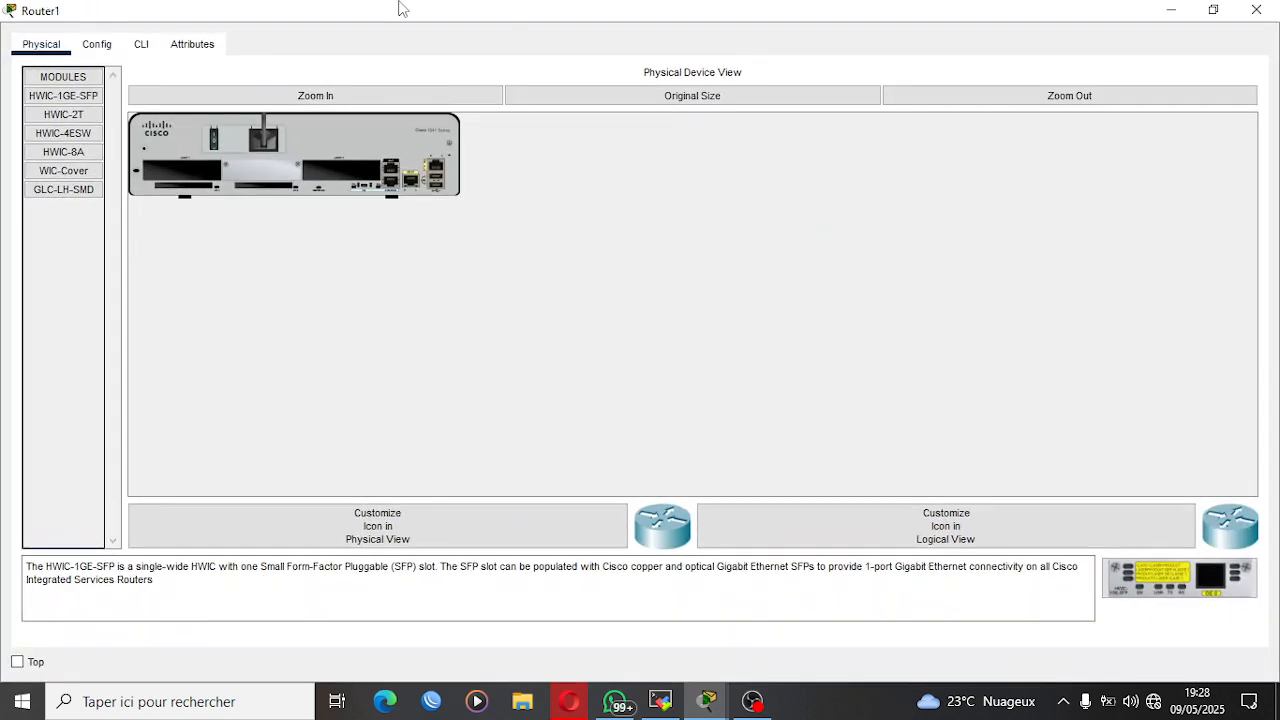
click(141, 44)
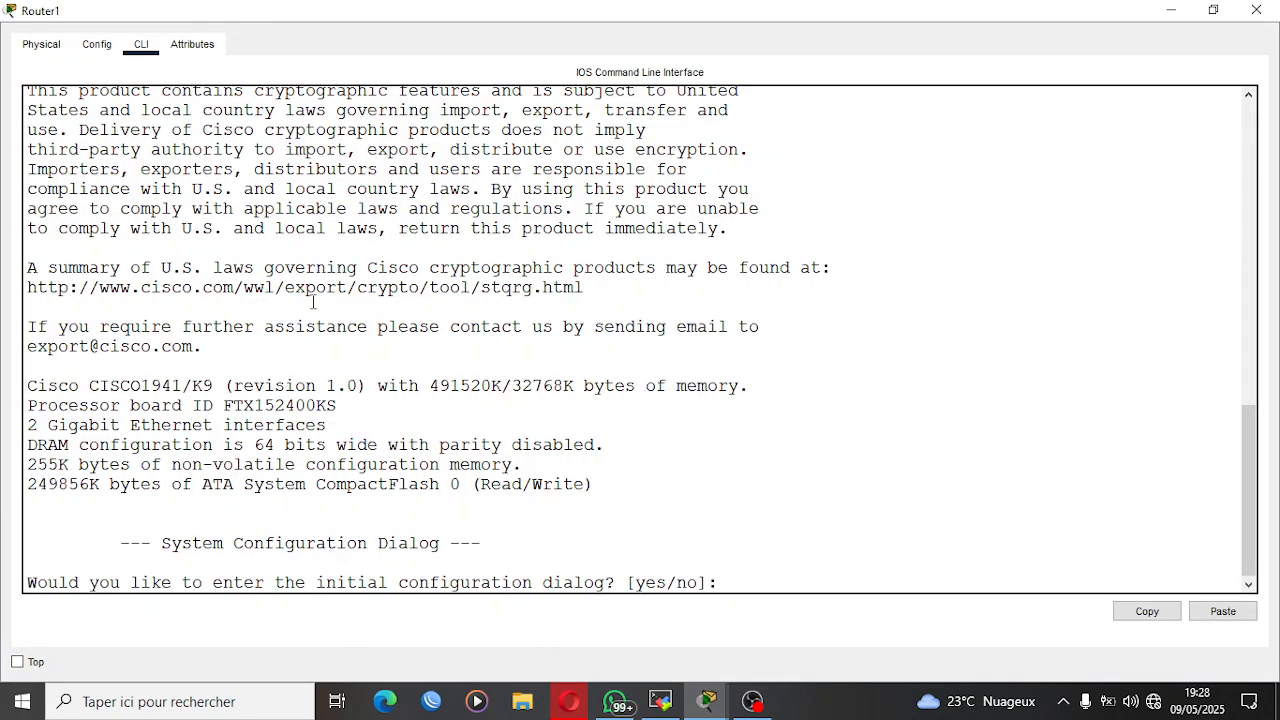
text(N)
key(Return)
key(Return)
key(Return)
key(Return)
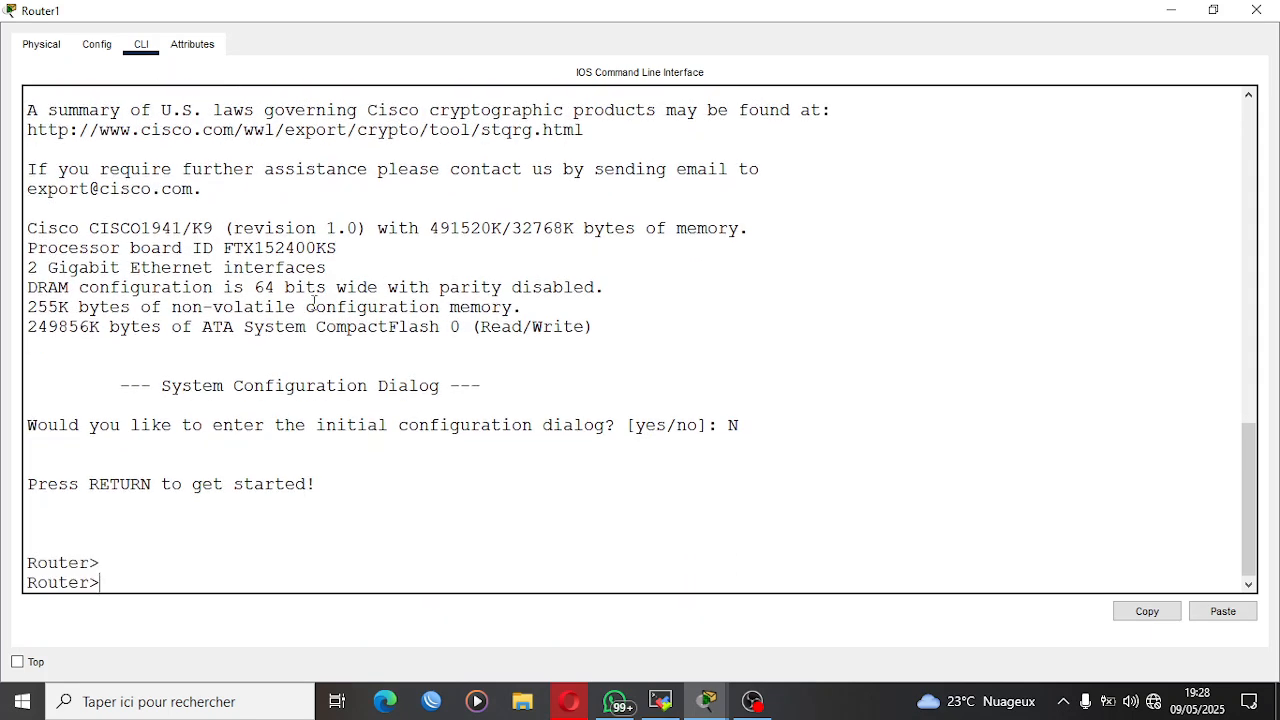
Enter privileged mode and then global configuration mode on Router1 with EN and CONF T.
text(EN)
key(Return)
key(Return)
text(CONF)
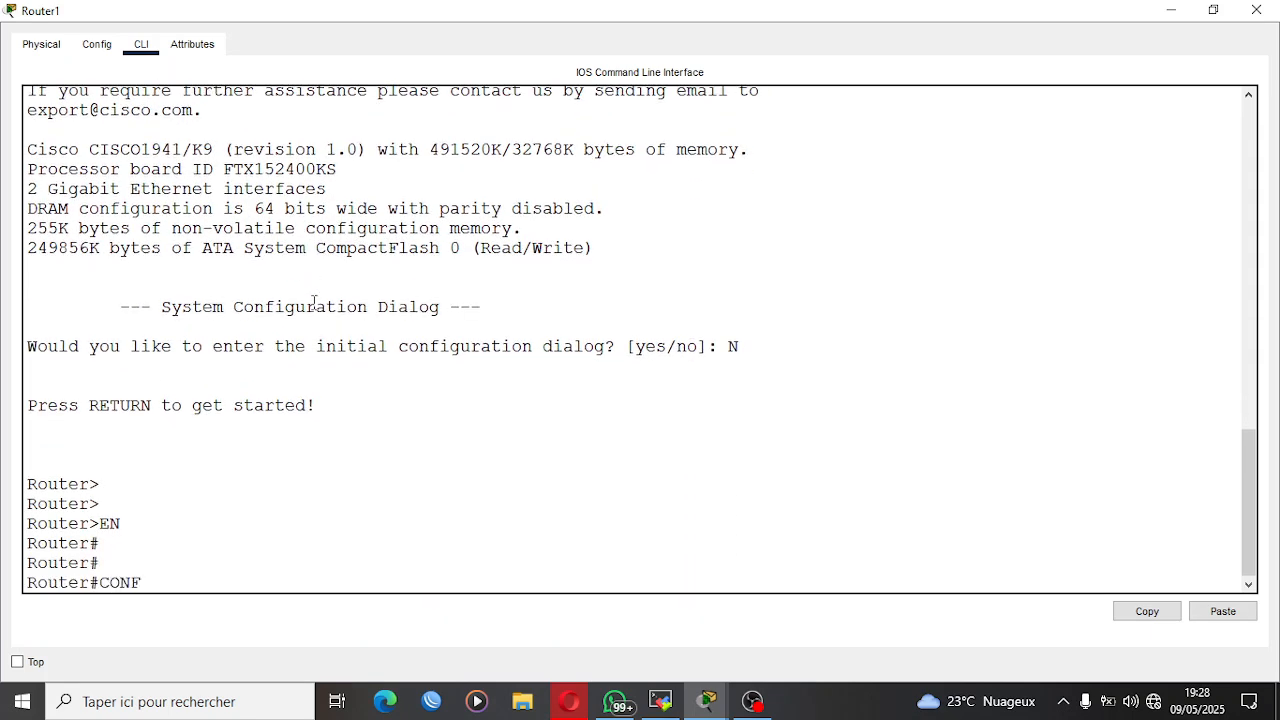
text( T)
key(Return)
key(Return)
key(Return)
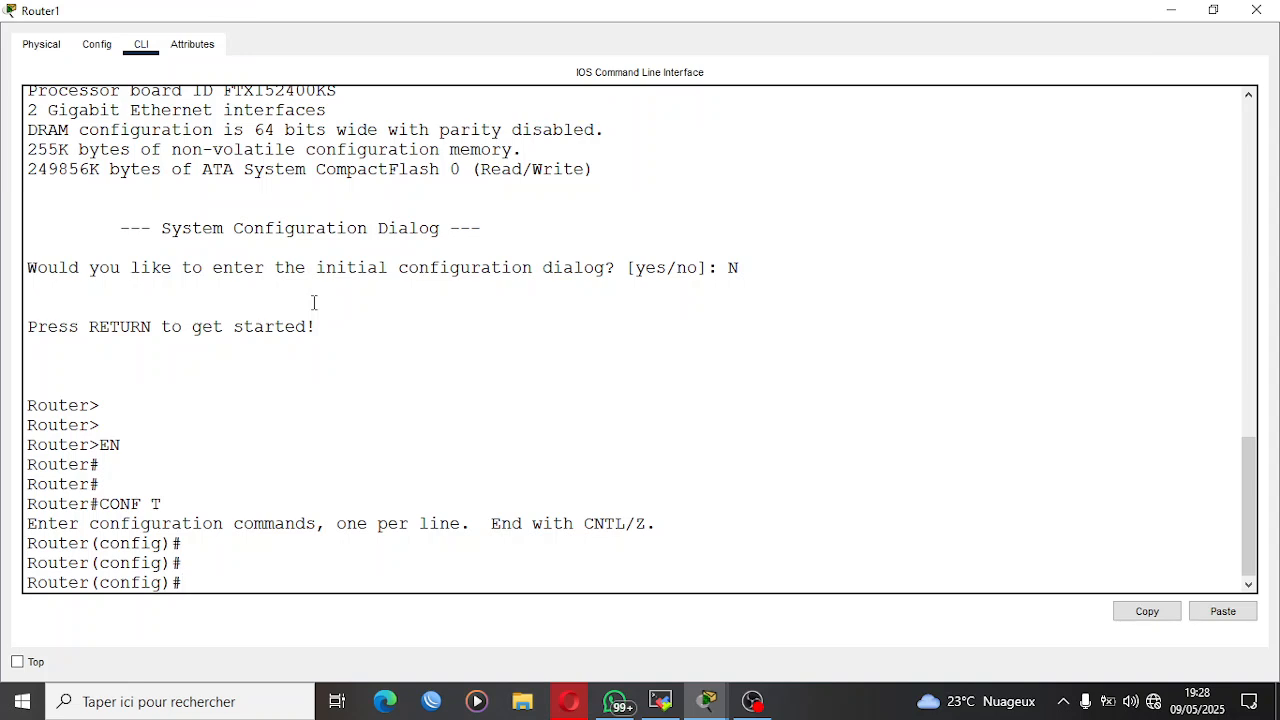
Set Router1's hostname to LAN2.
text(HOST)
key(Tab)
text(LAN2)
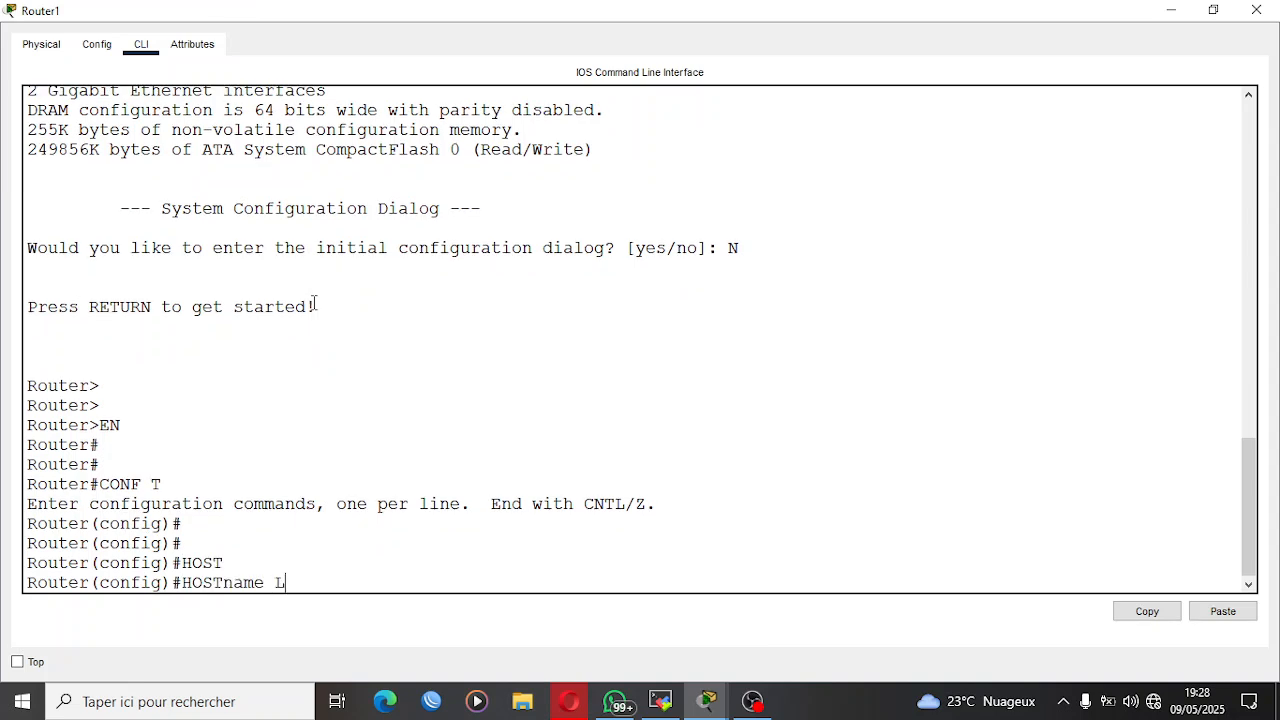
key(Return)
key(Return)
key(Return)
key(Return)
key(Return)
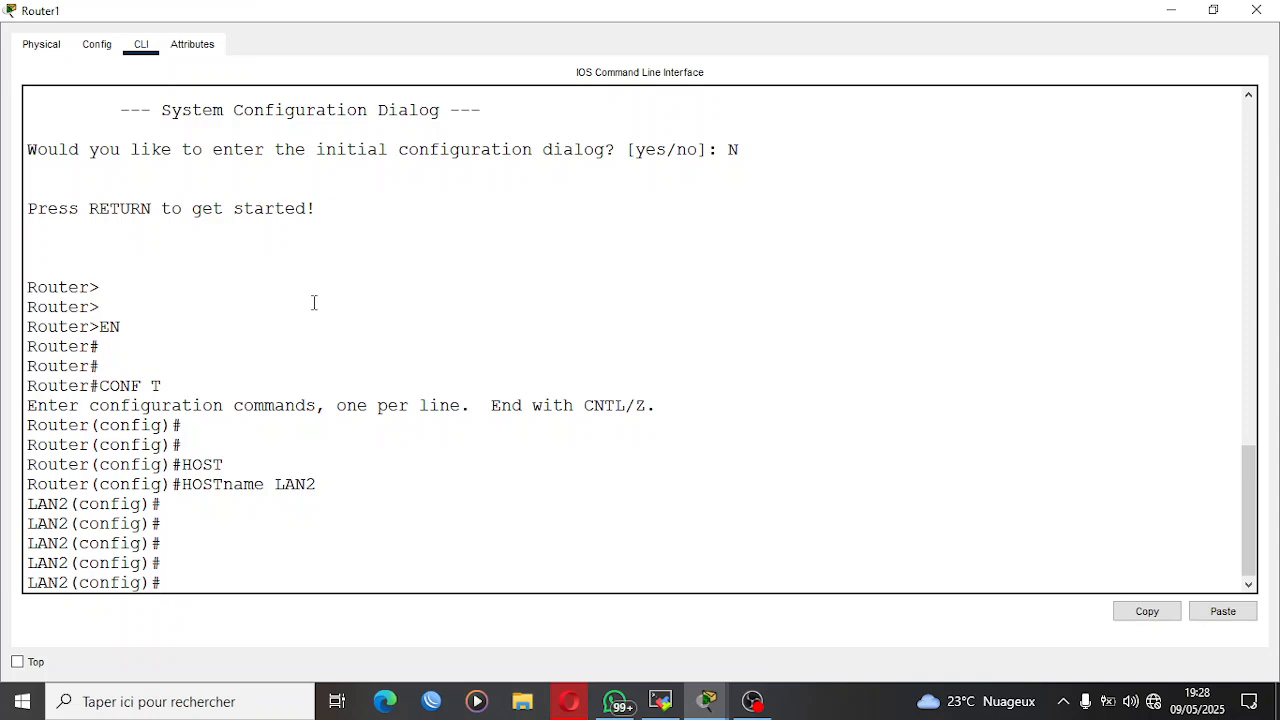
Assign IP address 192.168.2.254 with mask 255.255.255.0 to Router1's interface G0/0.
text(INT G0/0)
key(Return)
text(IPA)
key(BackSpace)
text(AAD)
key(BackSpace)
key(BackSpace)
text(DD)
key(Tab)
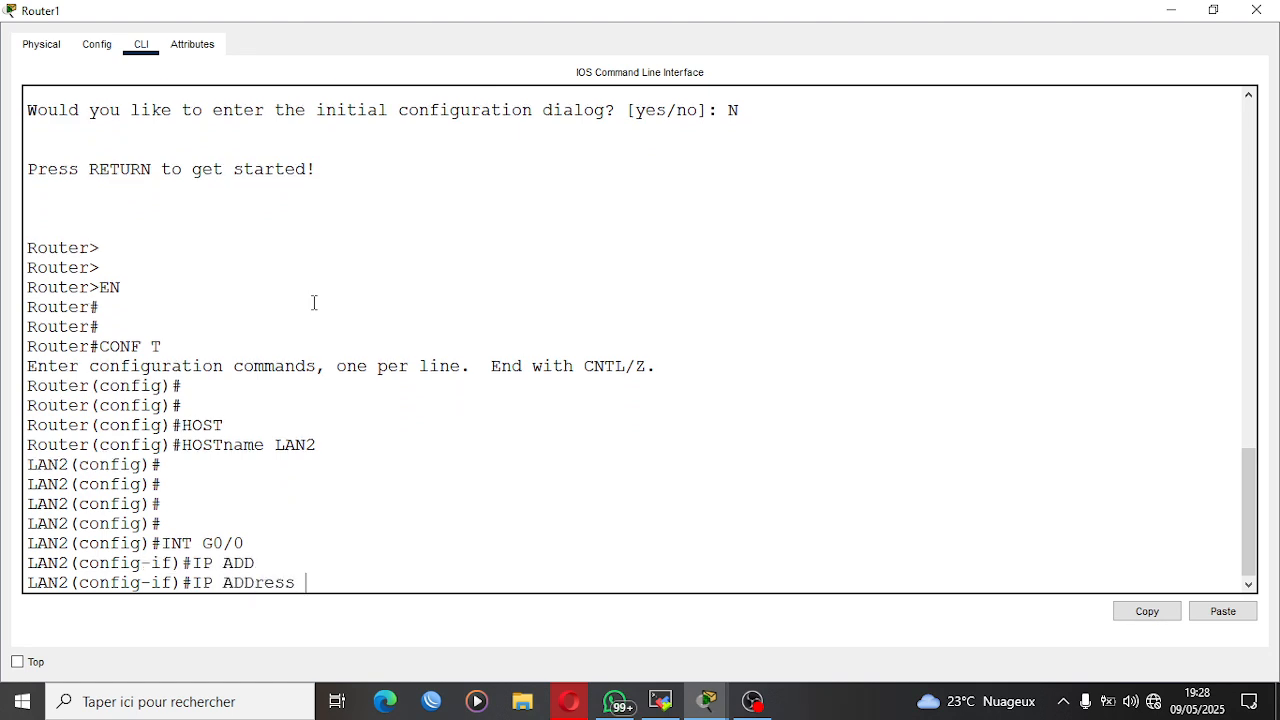
text(192.168.2.254 255.255.2)
key(BackSpace)
text(.255.0)
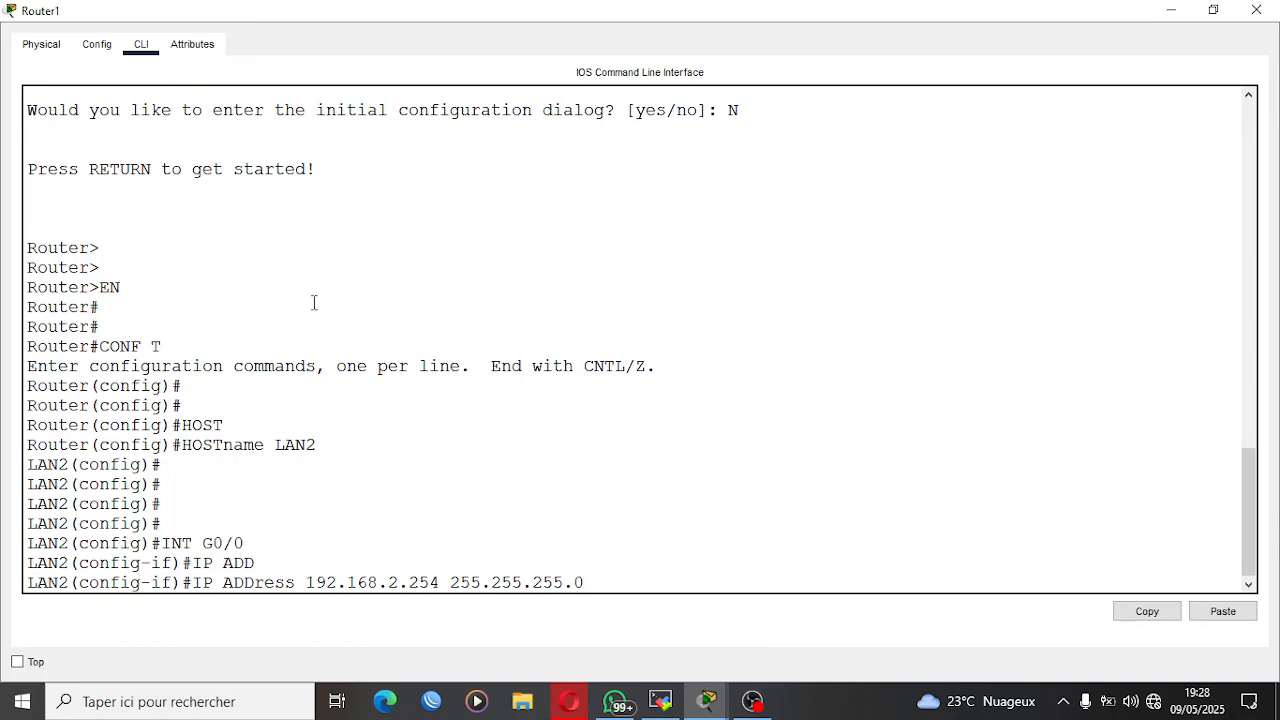
key(Return)
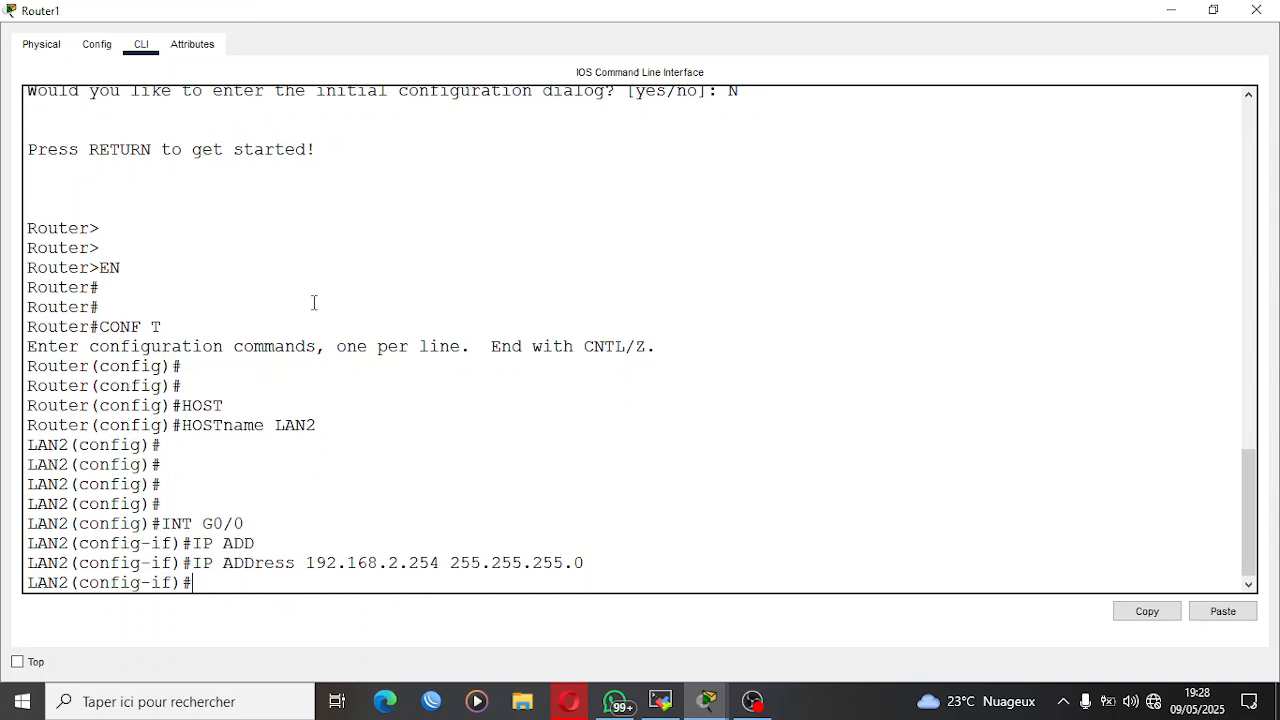
Enable Router1's interface G0/0 with NO SH.
text(NO SH)
key(Return)
key(Return)
key(Return)
key(Return)
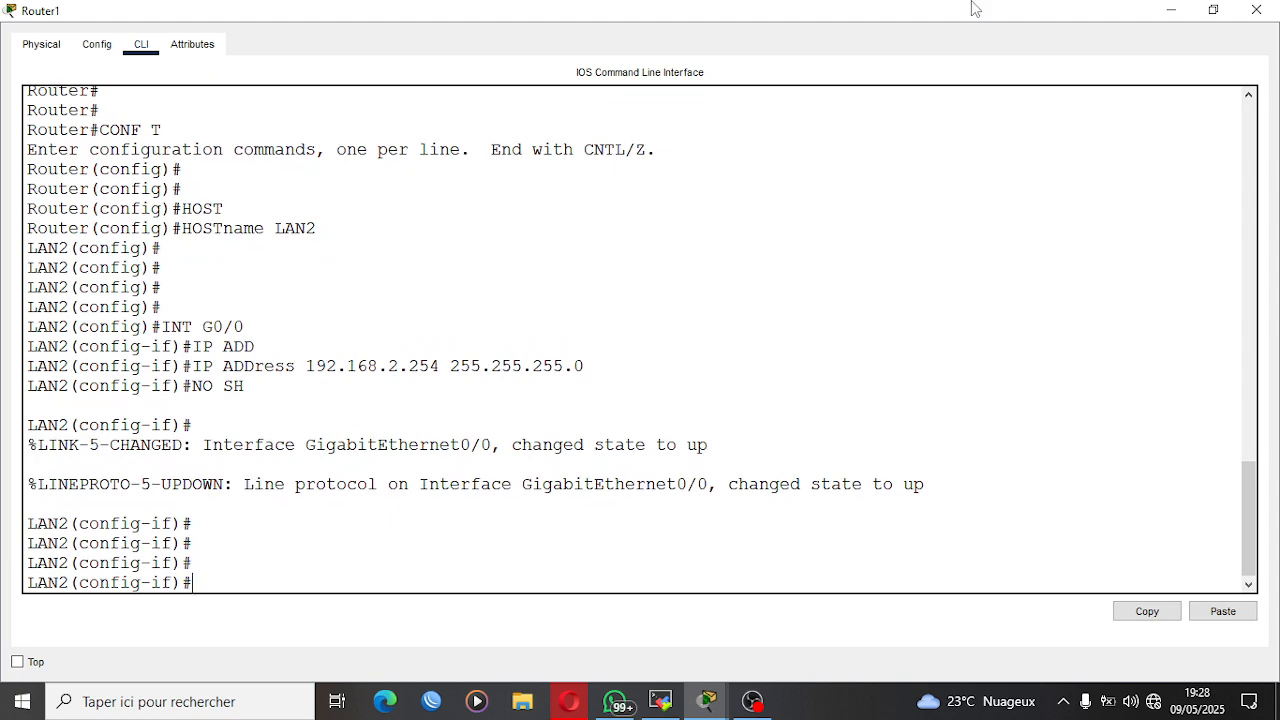
click(1211, 10)
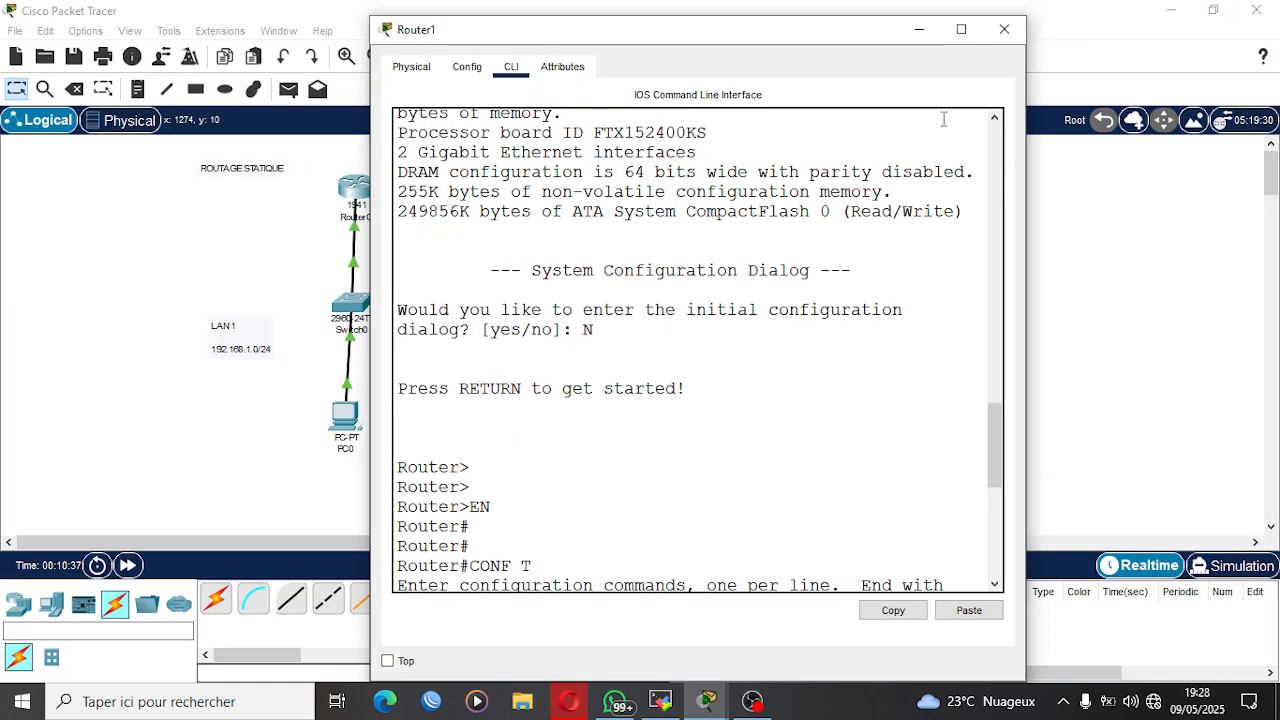
drag(829, 46, 737, 36)
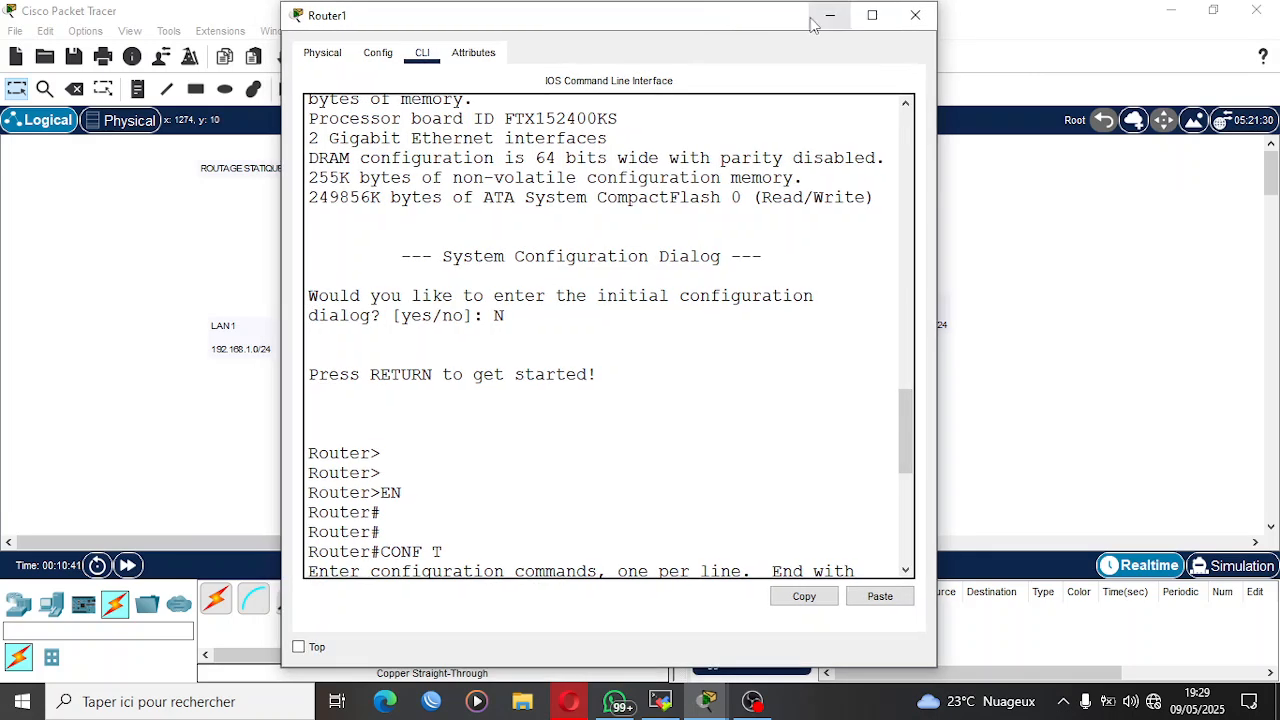
click(871, 16)
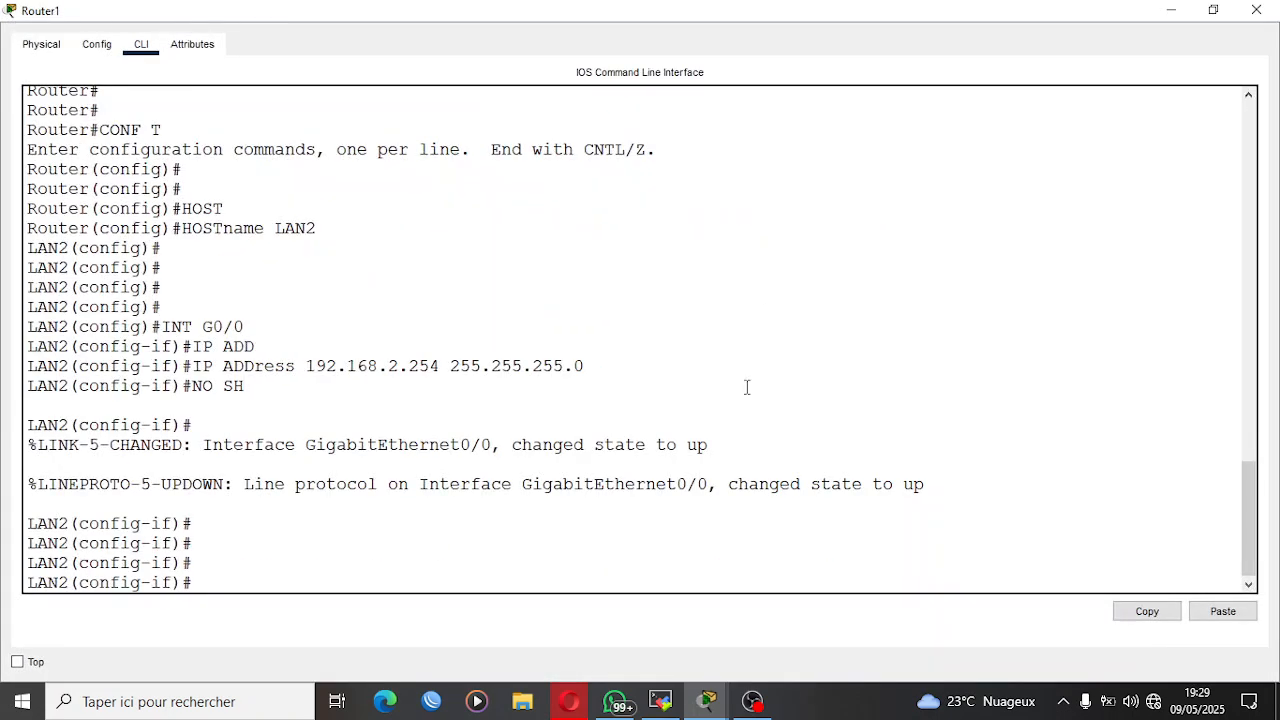
Assign IP address 10.10.10.2 with mask 255.255.255.252 to Router1's interface G0/1.
key(Up)
key(Up)
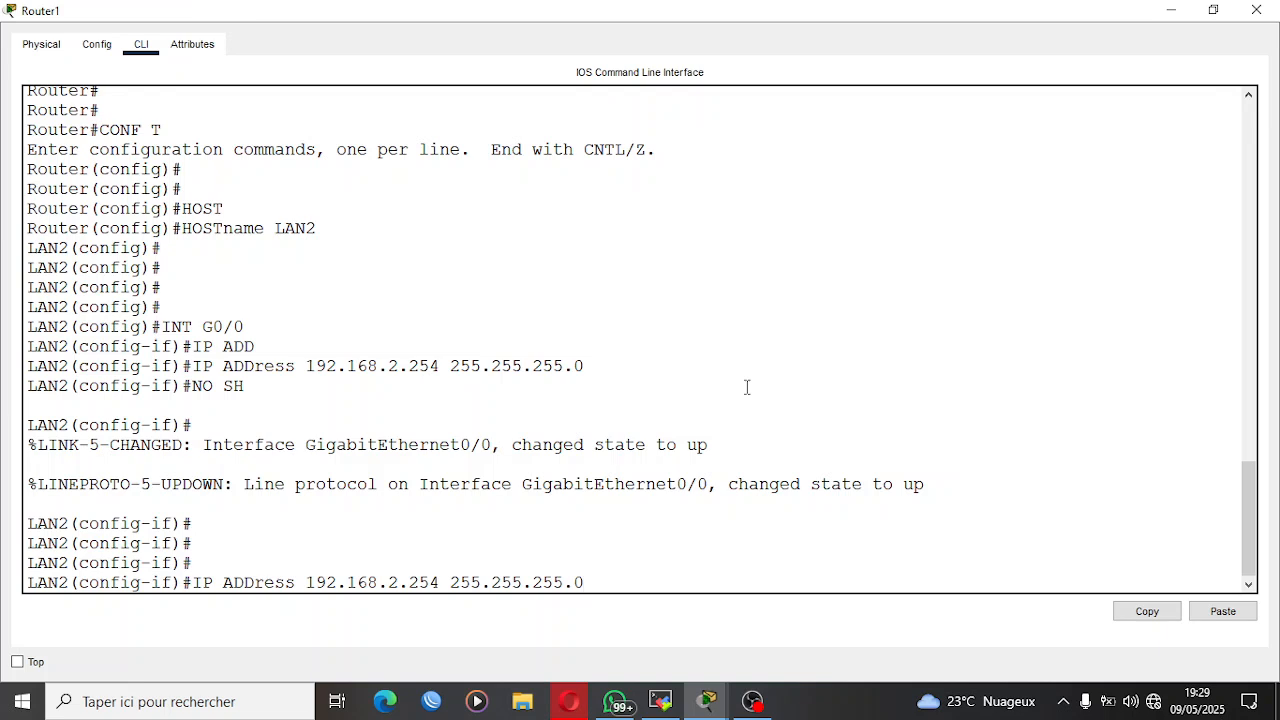
key(Up)
key(BackSpace)
text(1)
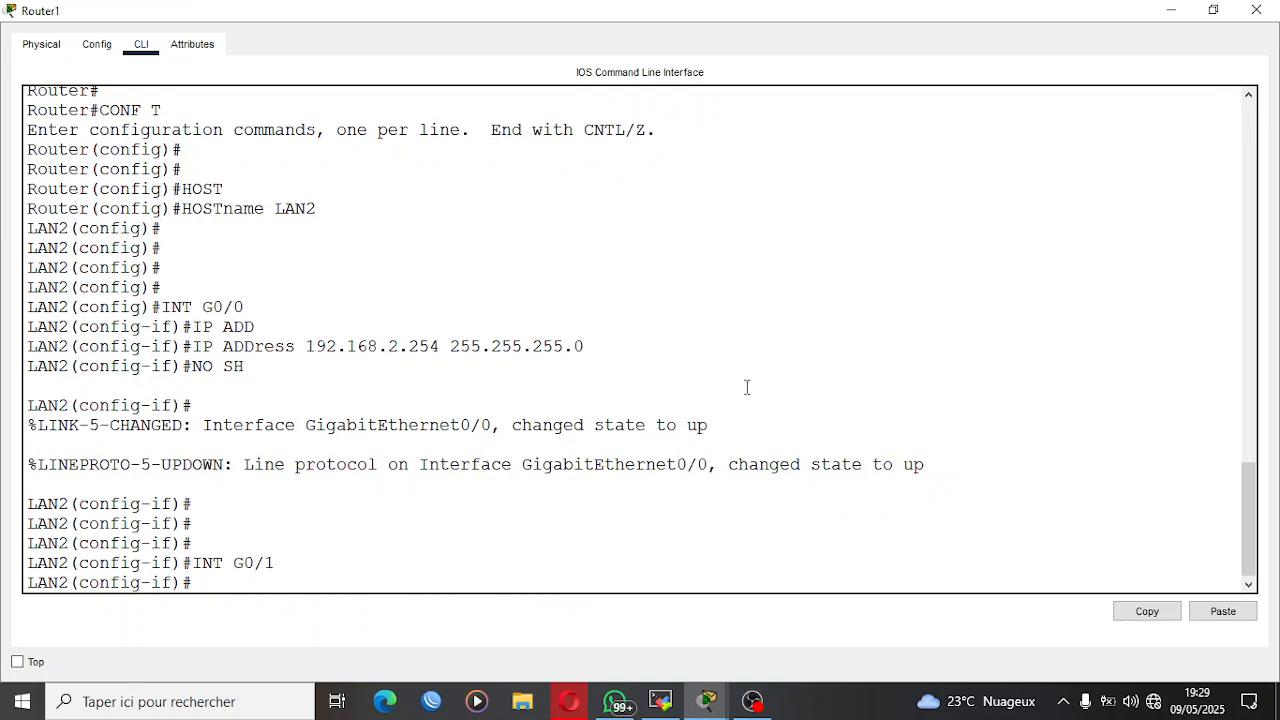
key(Return)
key(Return)
key(Return)
text(IP A)
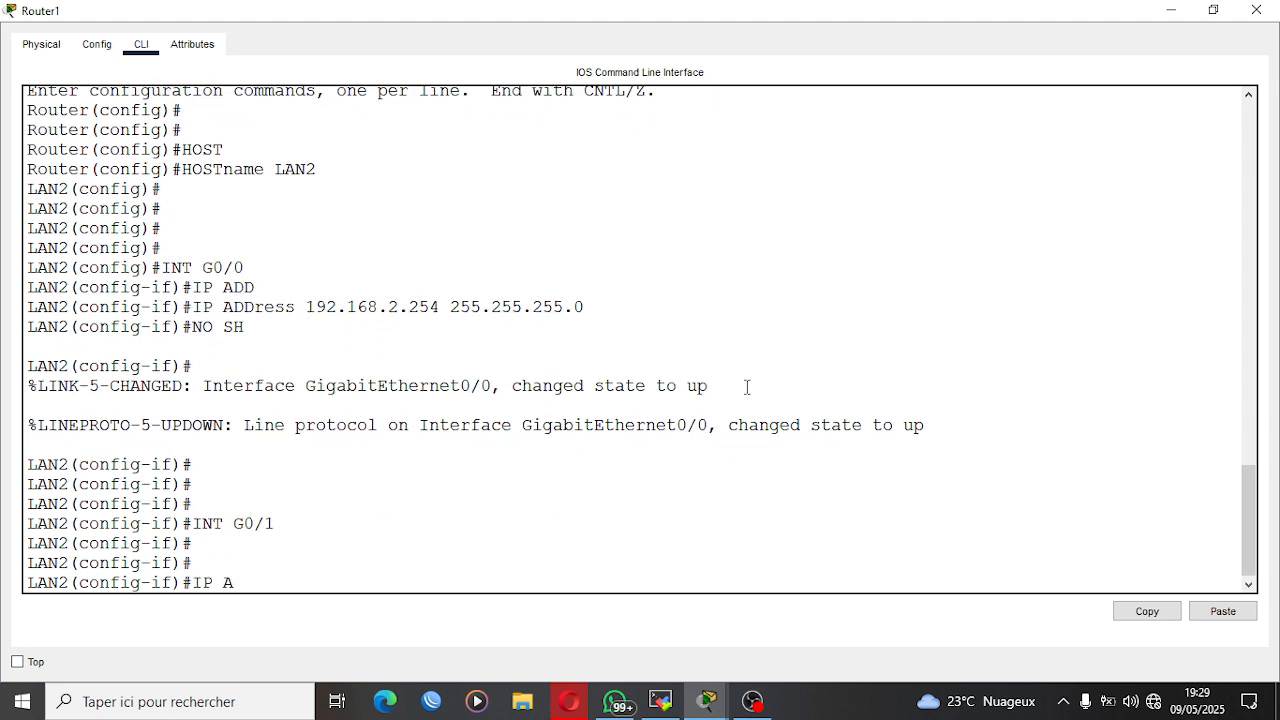
text(DD 10.10.10.2 255.255.255.252)
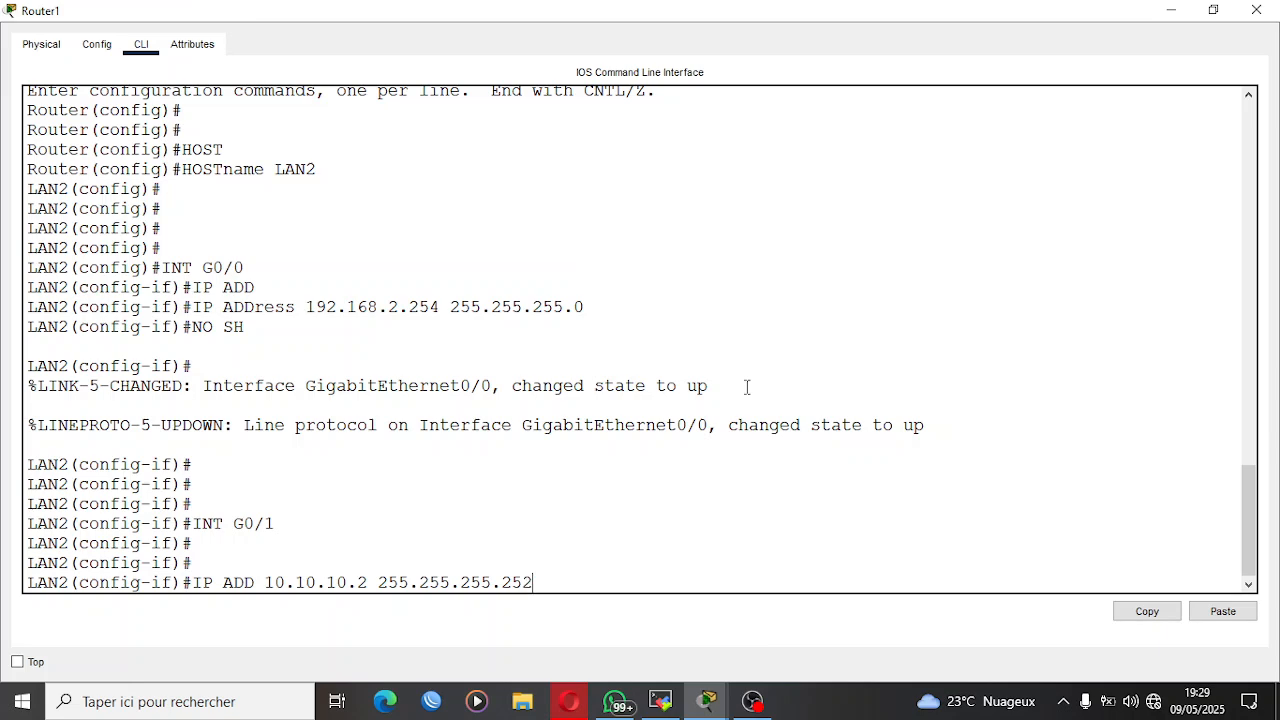
key(Return)
key(Return)
key(Return)
Enable Router1's interface G0/1 with NO SH.
text(NO)
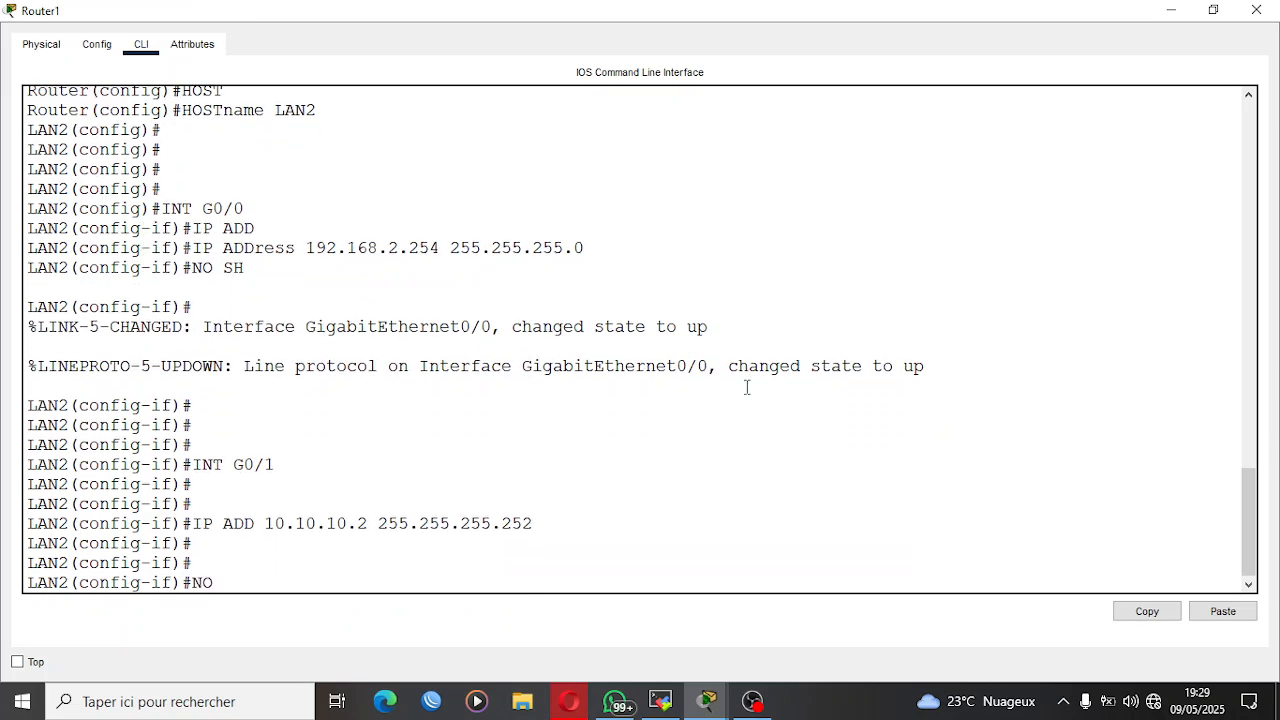
text( SH)
key(Return)
key(Return)
key(Return)
key(Return)
Save Router1's configuration with DO WR and minimize the router window.
text(DO WR)
key(Return)
key(Return)
key(Return)
key(Return)
key(Return)
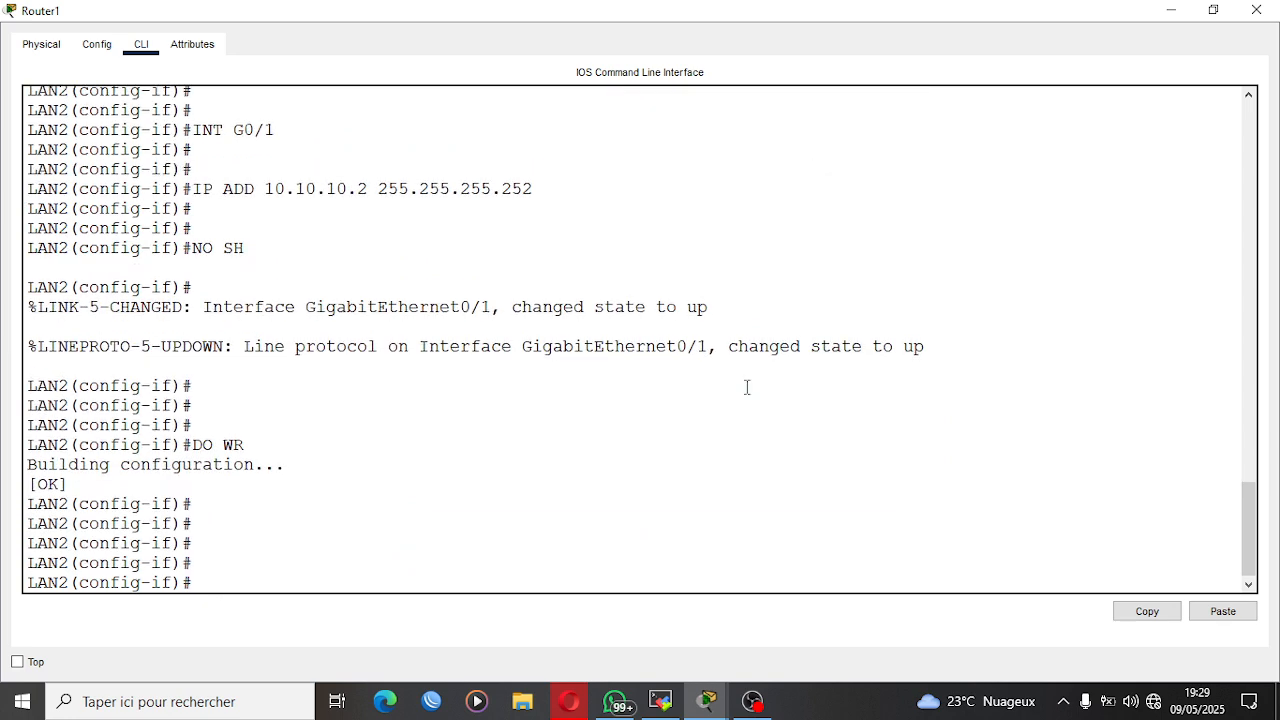
click(1171, 10)
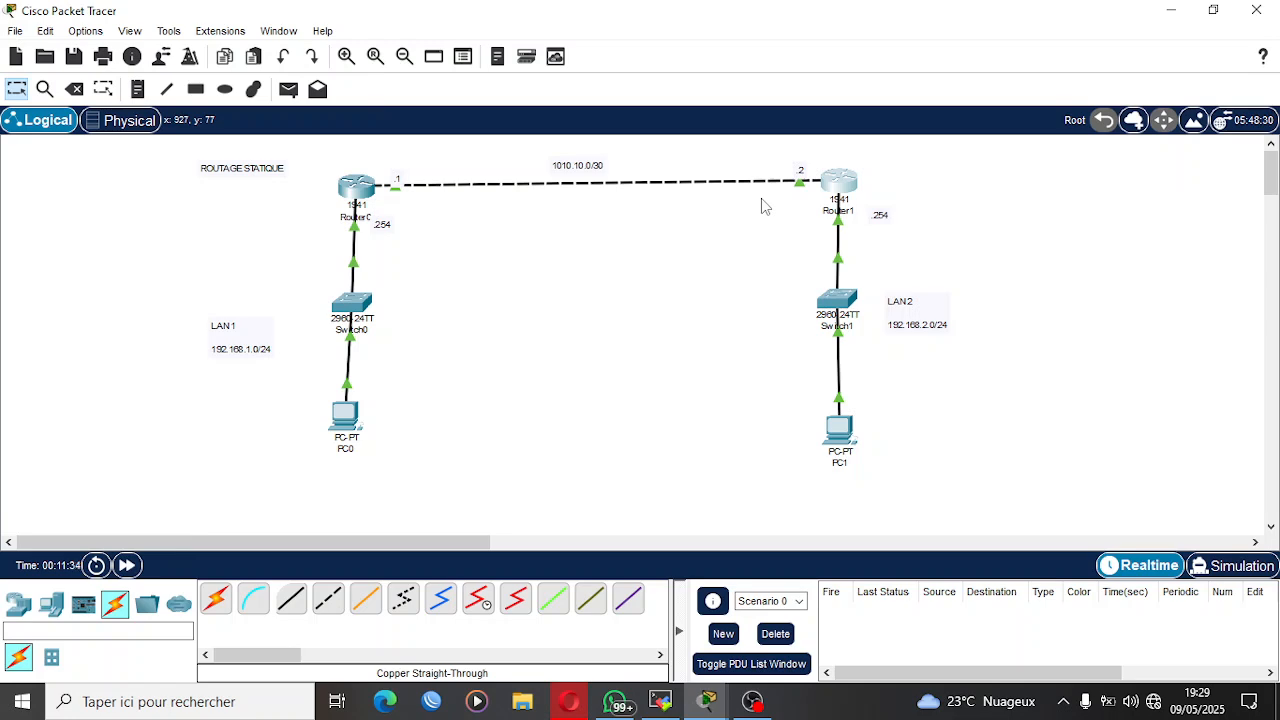
Reopen Router1's command line and return from interface configuration to privileged mode.
click(846, 181)
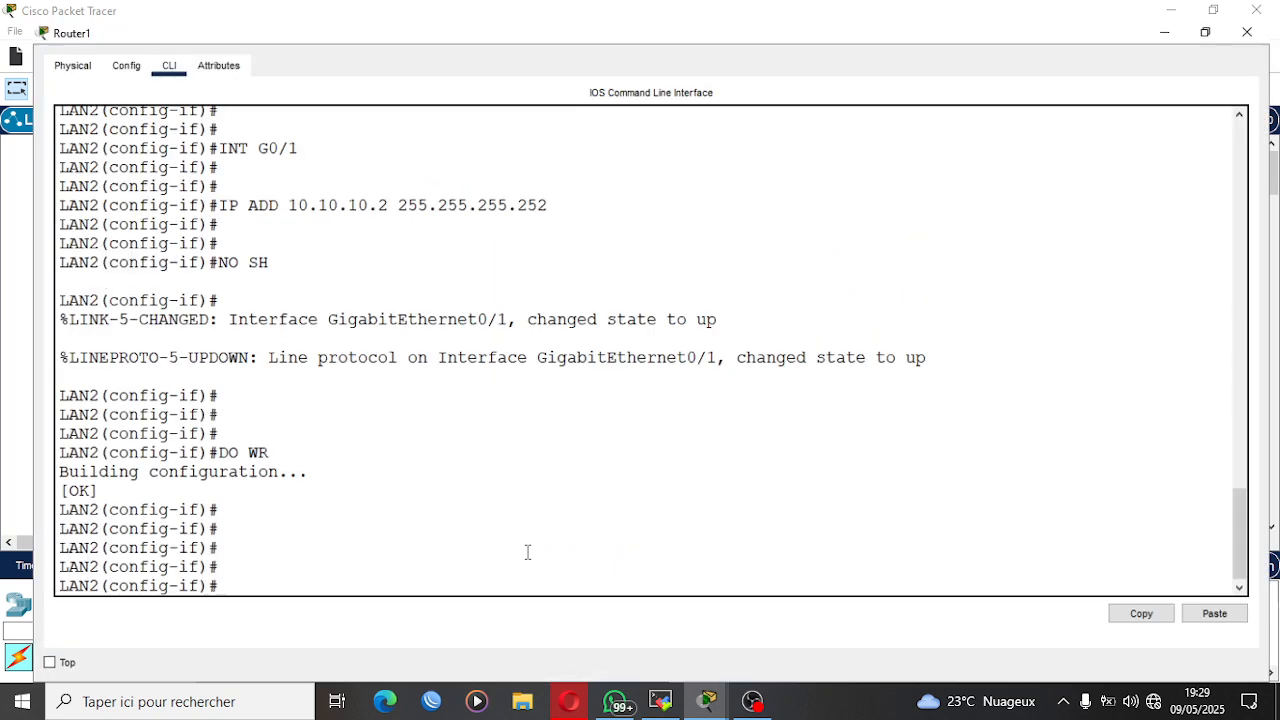
key(Return)
key(Return)
key(Return)
key(Return)
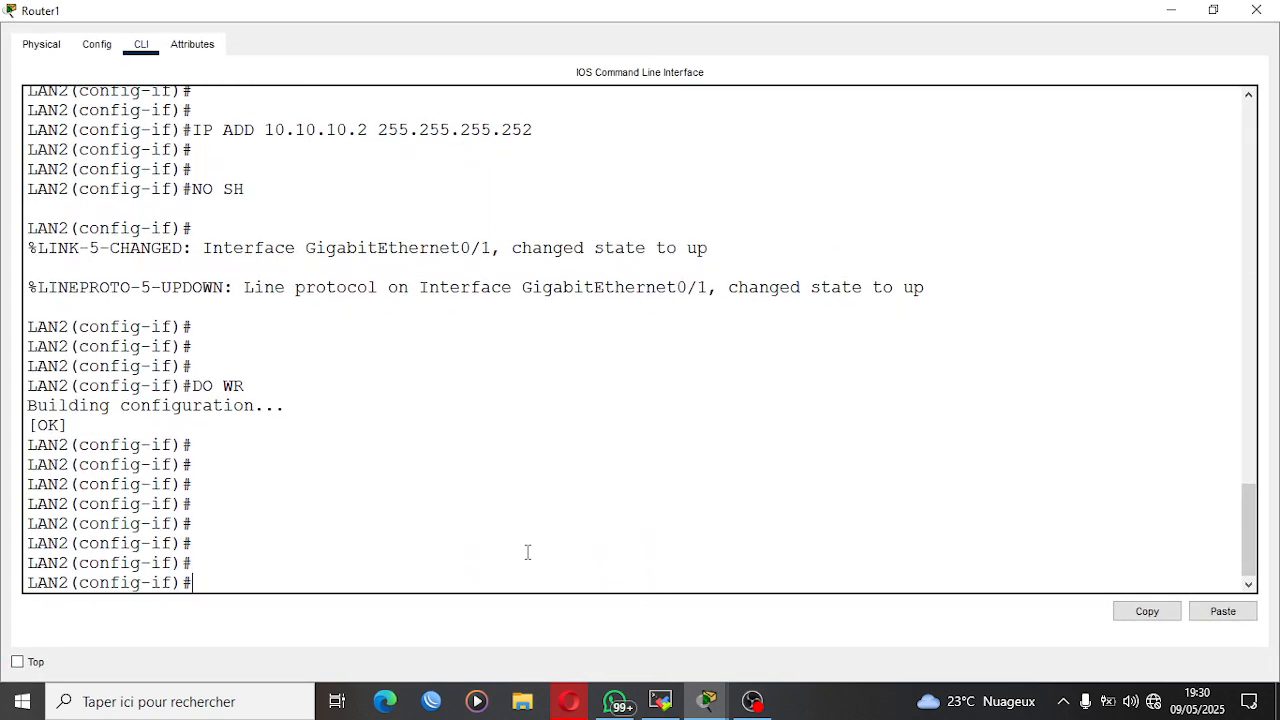
key(ctrl+z)
key(Return)
key(Return)
key(Return)
key(Return)
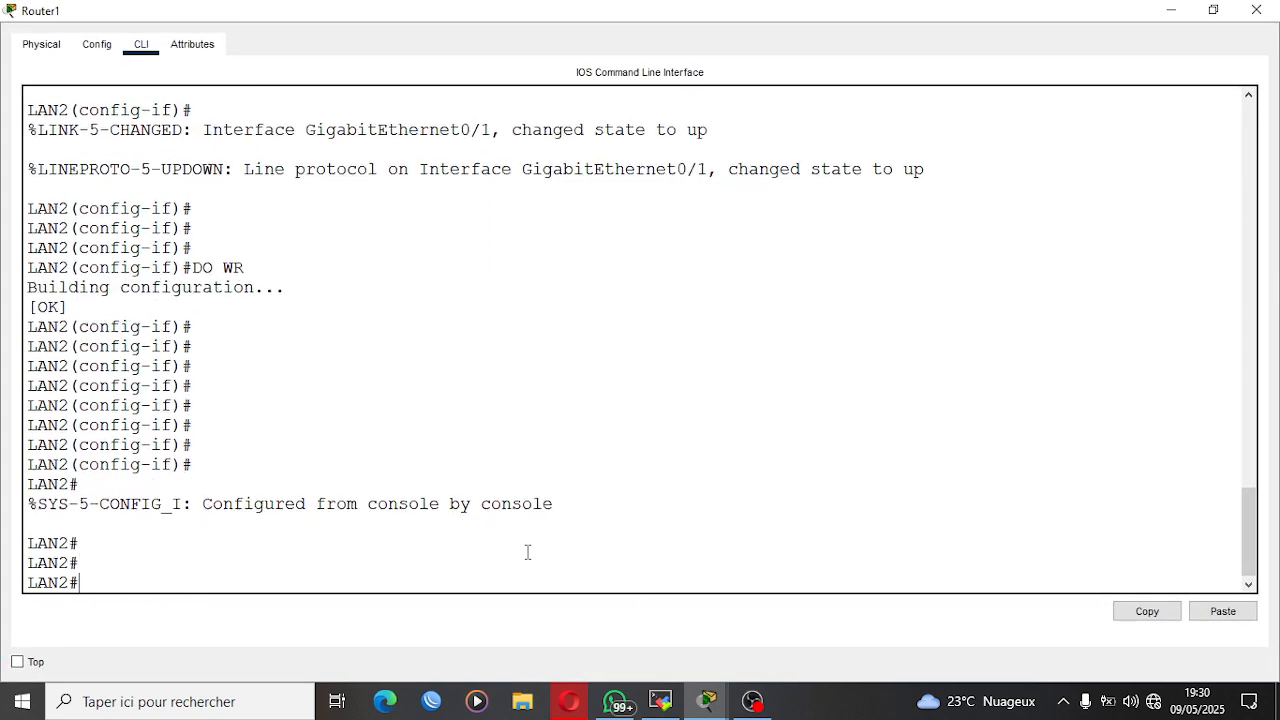
Ping Router0's link address 10.10.10.1 twice from Router1 and minimize the router window.
text(PING )
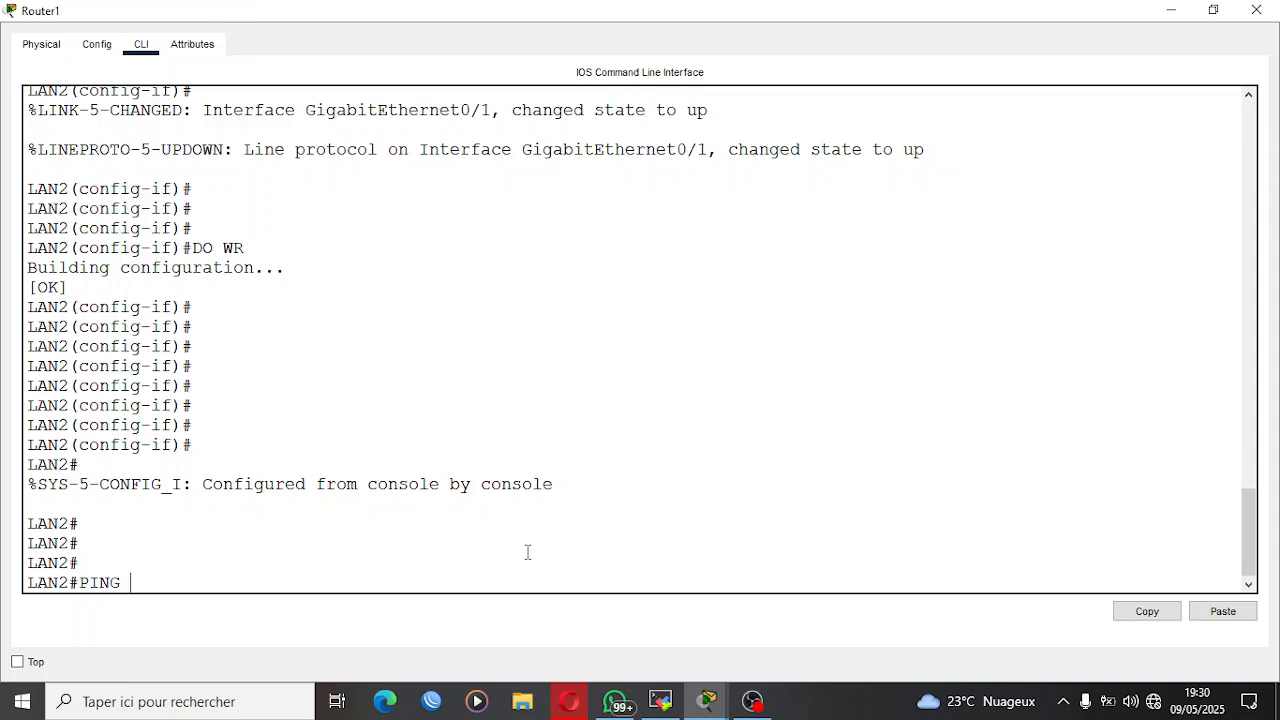
text(10.10.10.1)
key(Return)
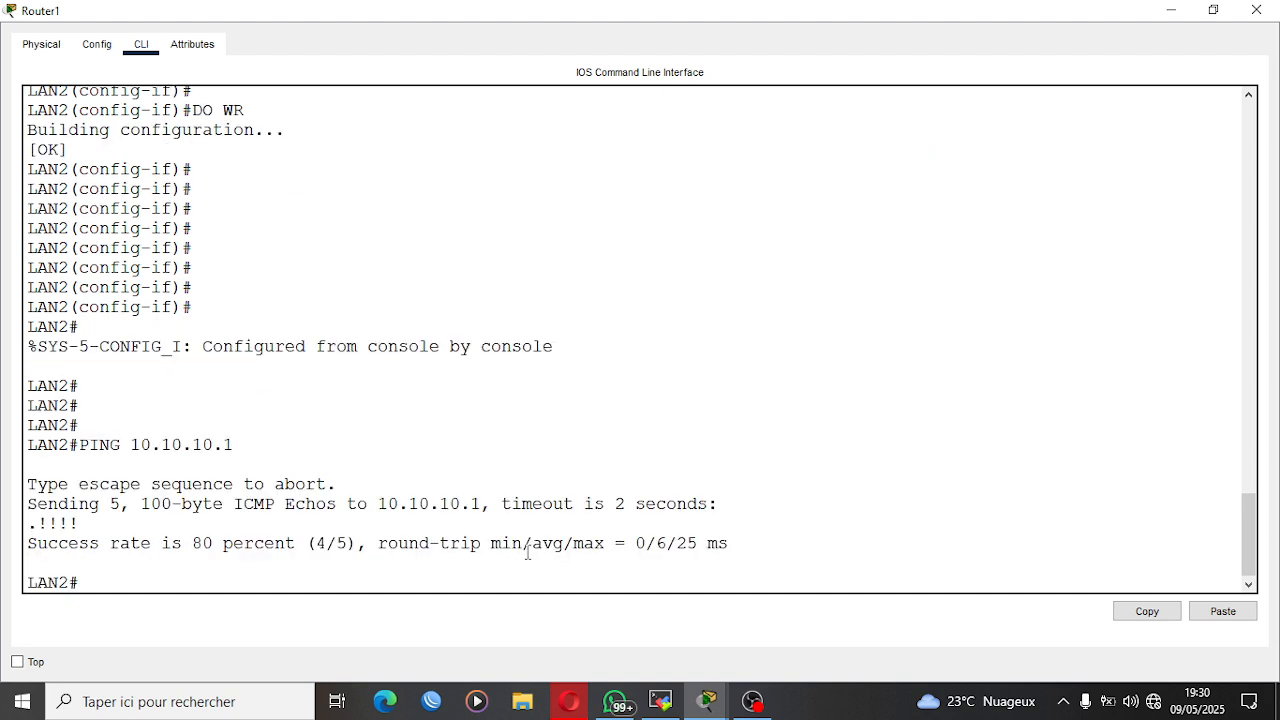
key(Up)
key(Return)
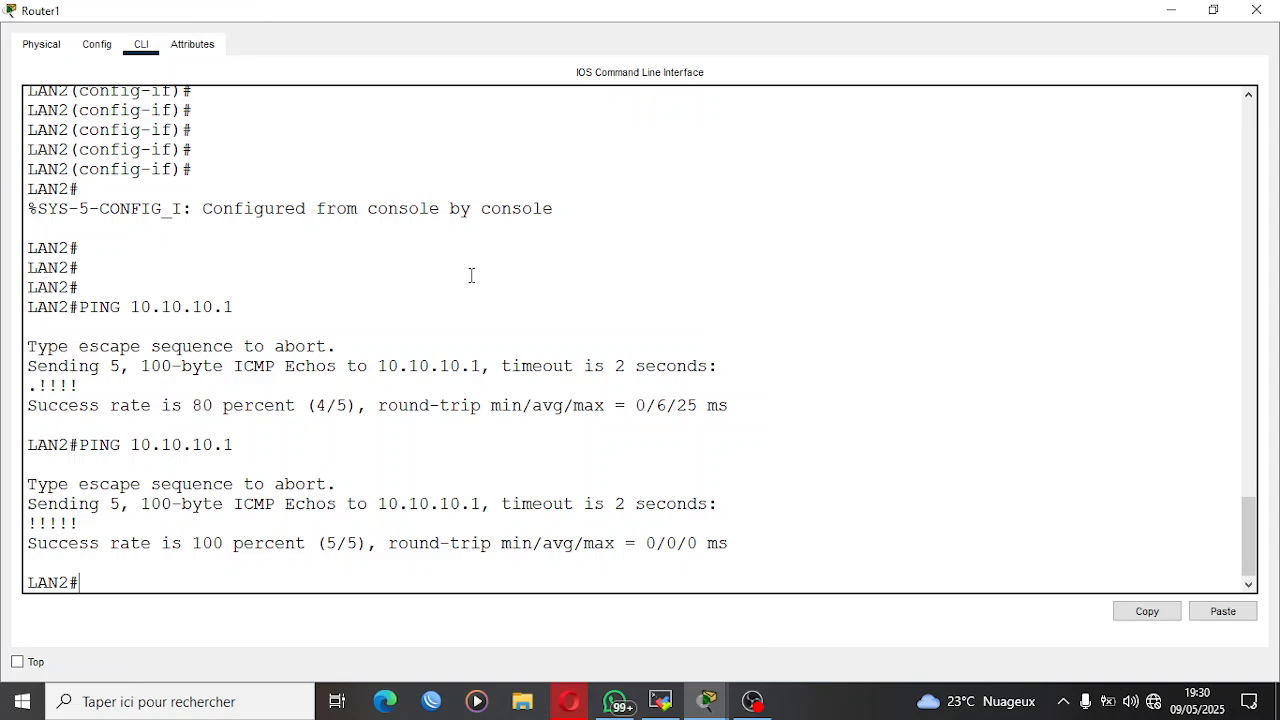
click(1170, 10)
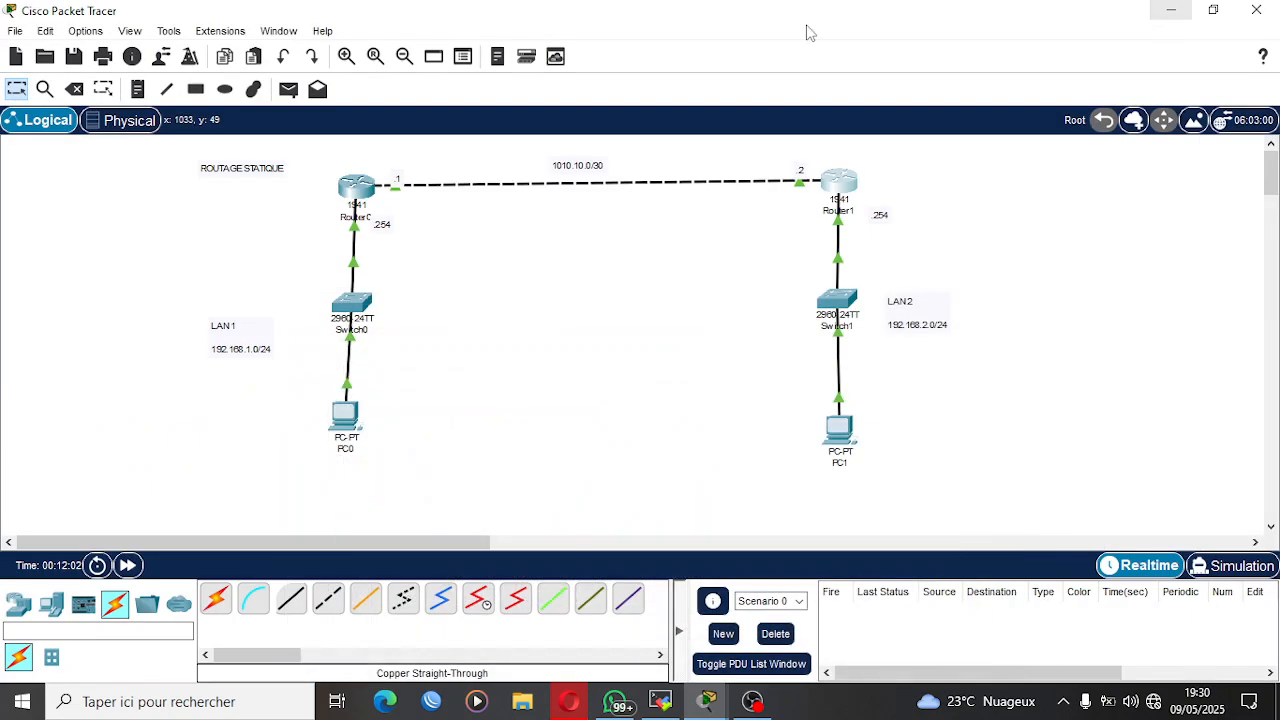
Reopen Router0's command line and leave interface and global configuration to return to privileged mode.
click(361, 178)
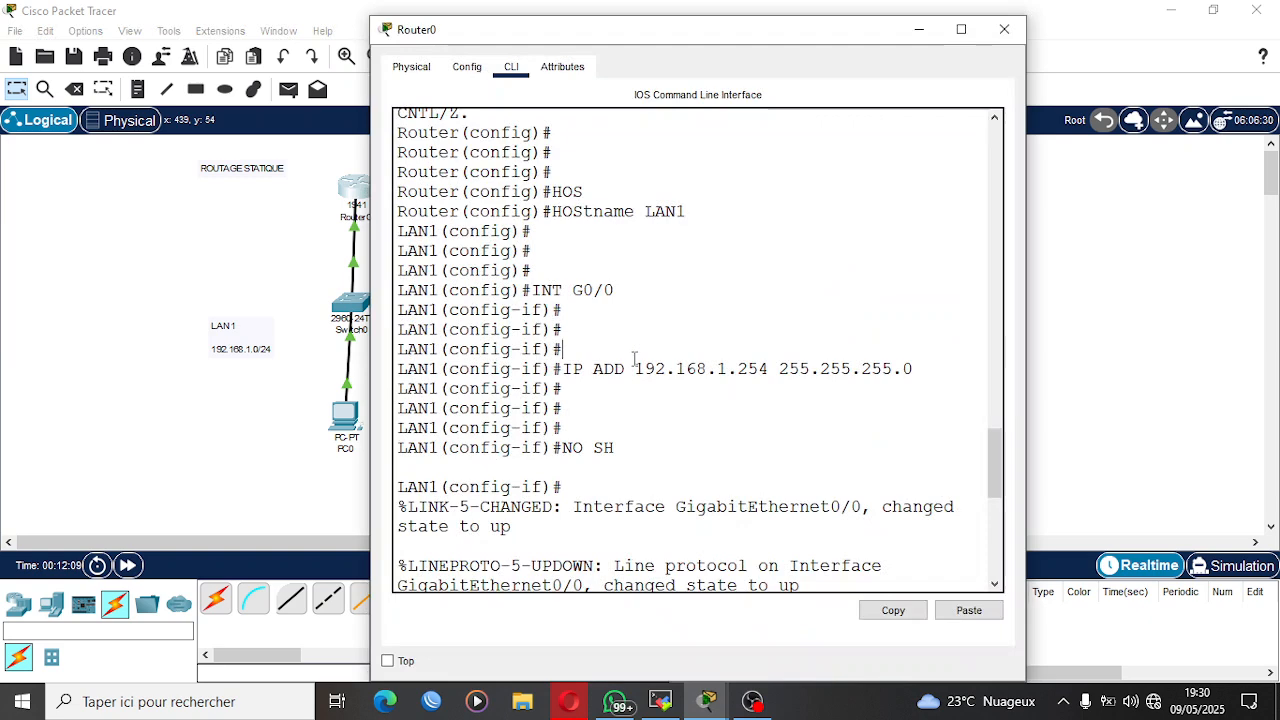
key(Return)
key(Return)
key(Return)
key(Return)
text(EX)
key(Return)
key(Return)
key(super+Up)
key(Return)
key(Return)
key(Return)
text(C)
key(BackSpace)
key(ctrl+z)
key(Return)
key(Return)
key(Return)
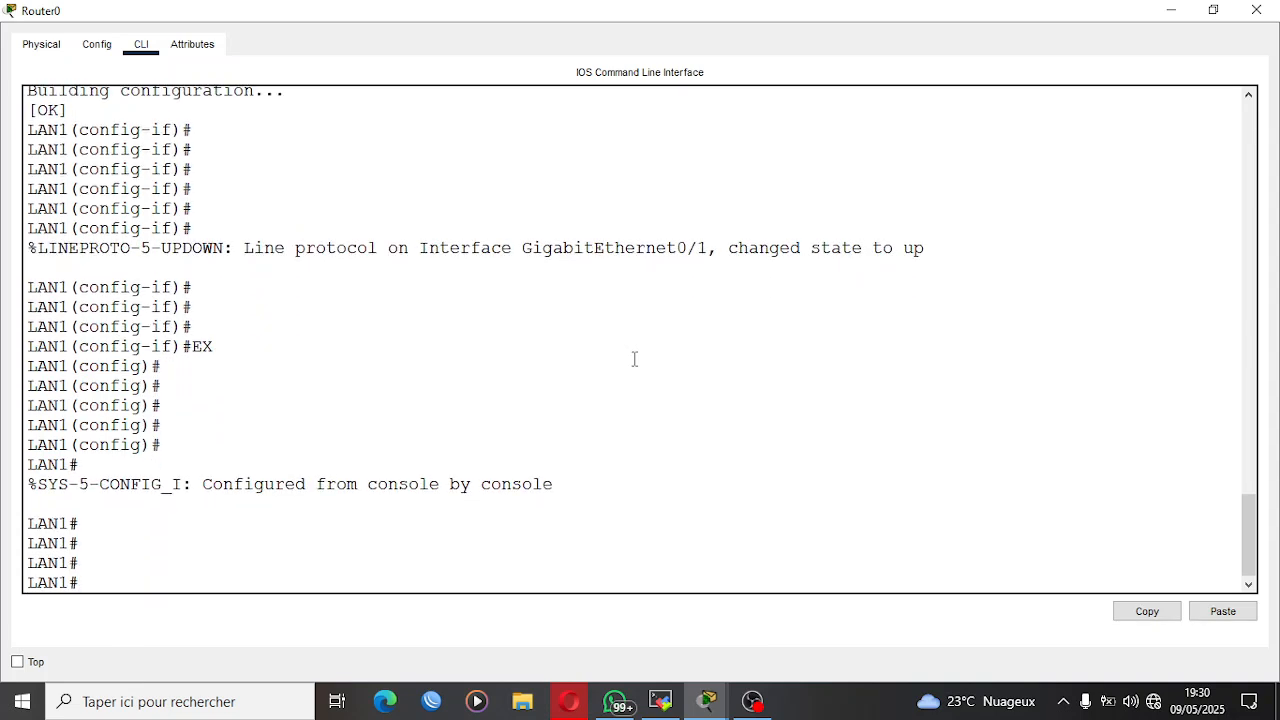
Ping Router1's link address 10.10.10.2 from Router0.
text(PING 10.10.10.2)
key(Return)
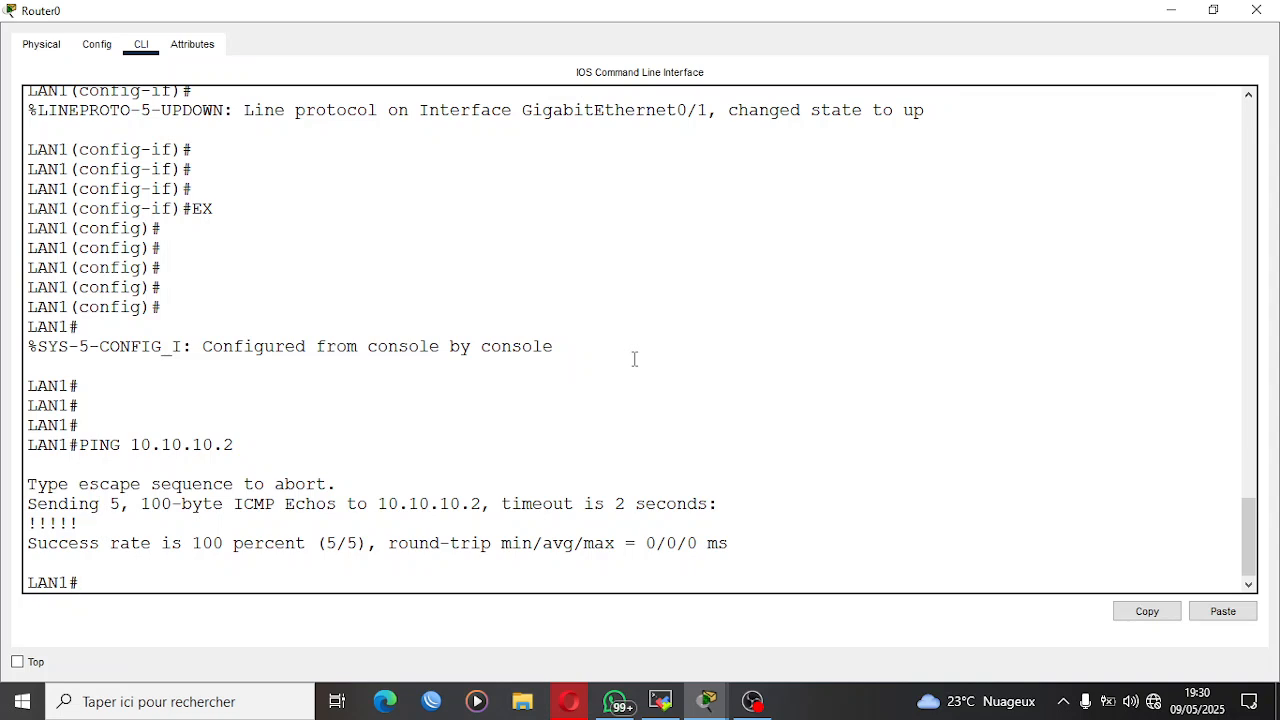
Ping the LAN2 address 192.168.2.1 from Router0.
text(PING 192.168.2.)
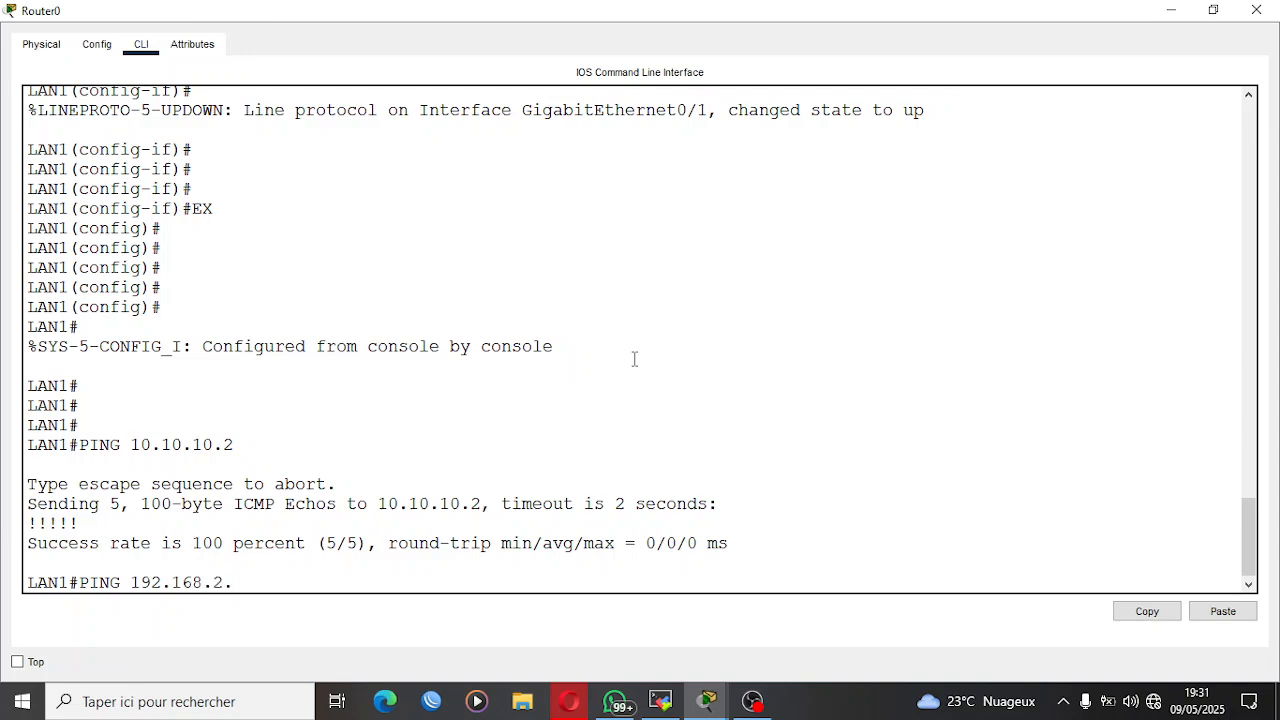
text(1)
key(Return)
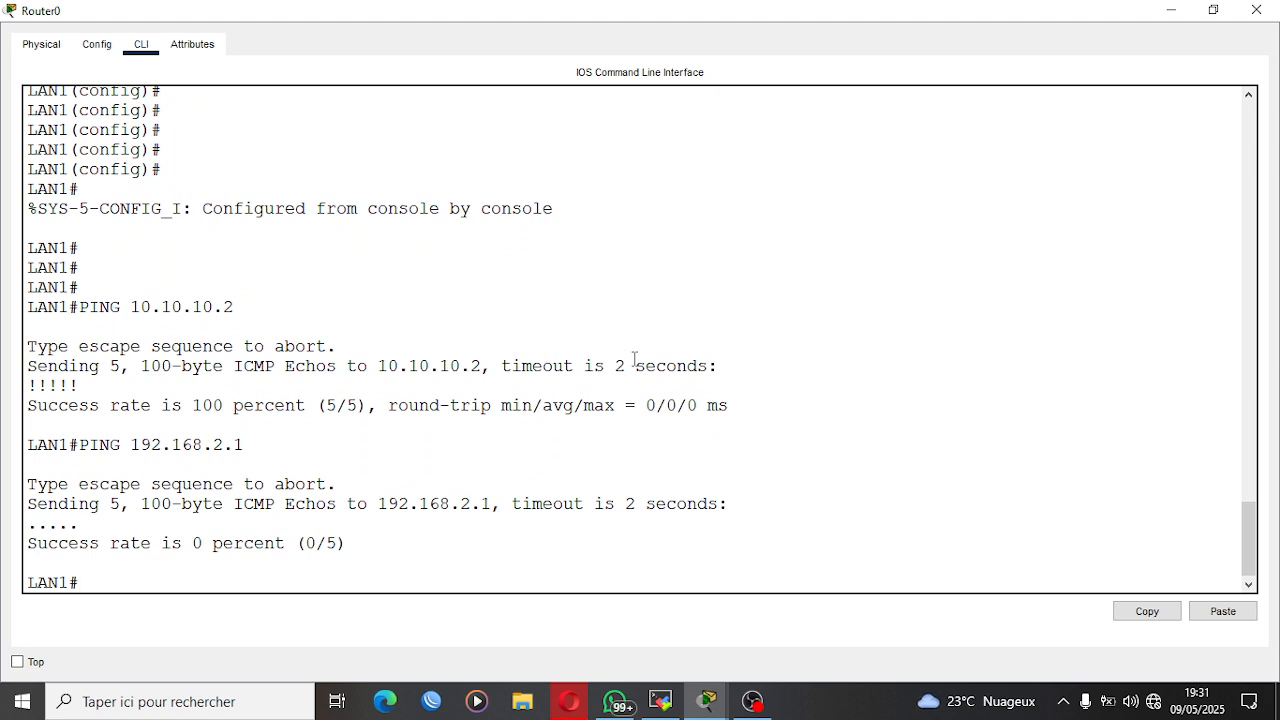
Ping Router1's LAN2 gateway address 192.168.2.254 from Router0 and minimize the router window.
key(Up)
key(BackSpace)
text(254)
key(Return)
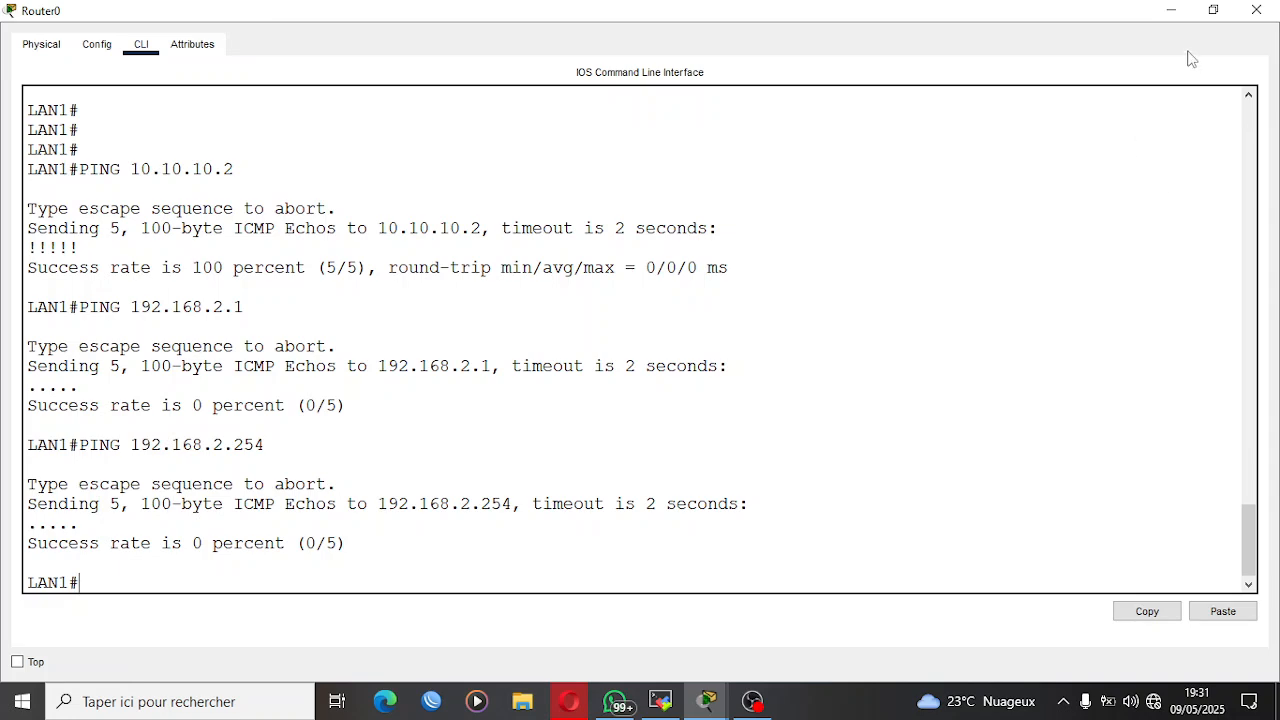
click(1172, 12)
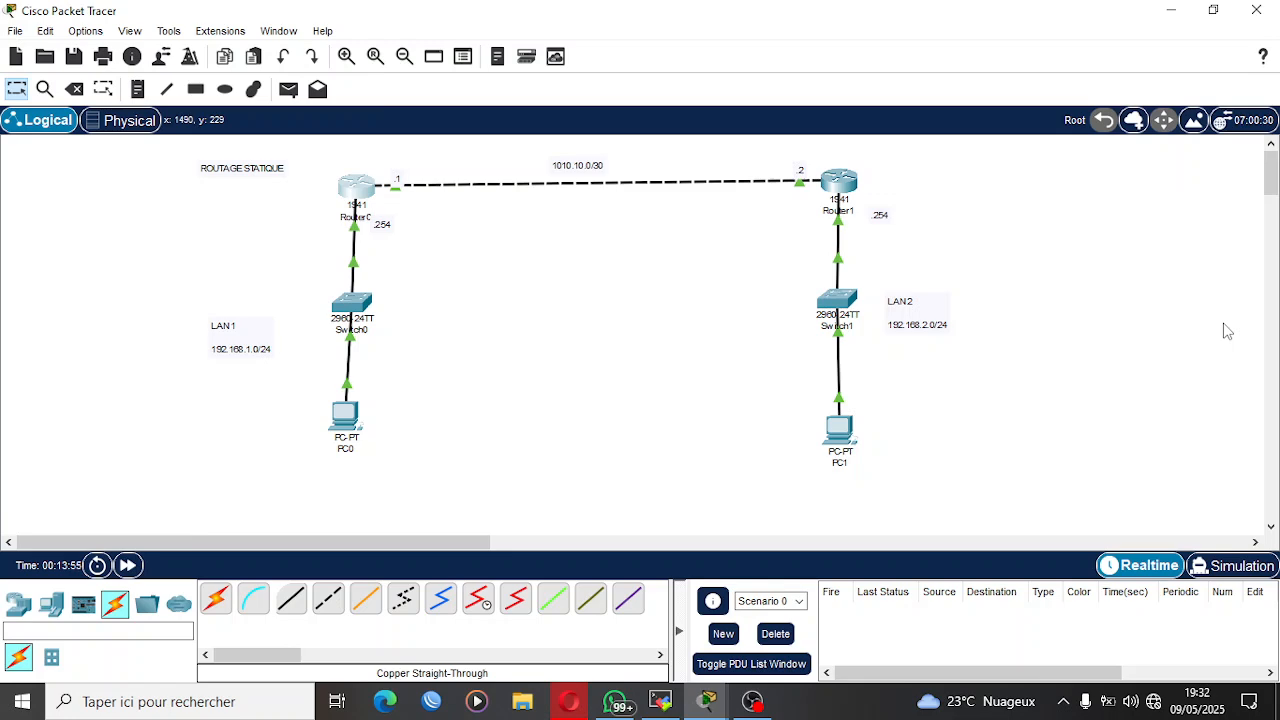
Reopen Router0's command line and enter global configuration mode with CONF T.
click(365, 186)
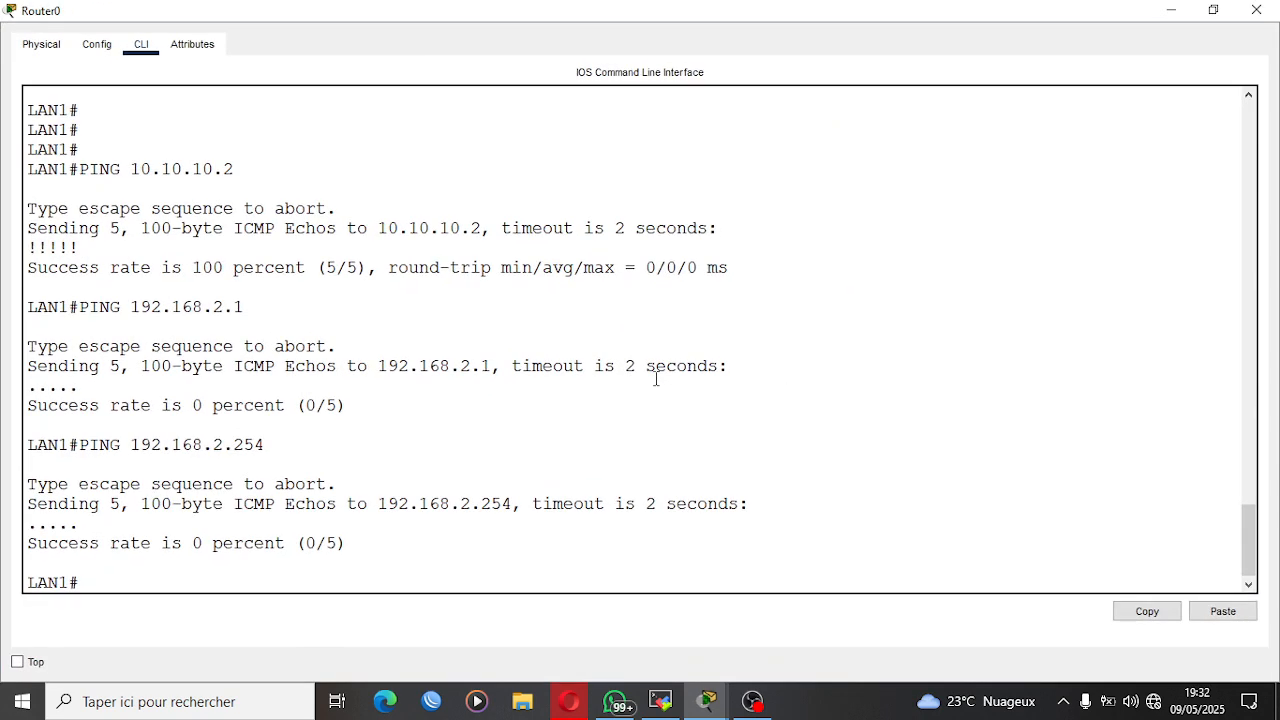
key(Return)
key(Return)
key(Return)
text(CONF)
key(Return)
key(Return)
key(Return)
key(Return)
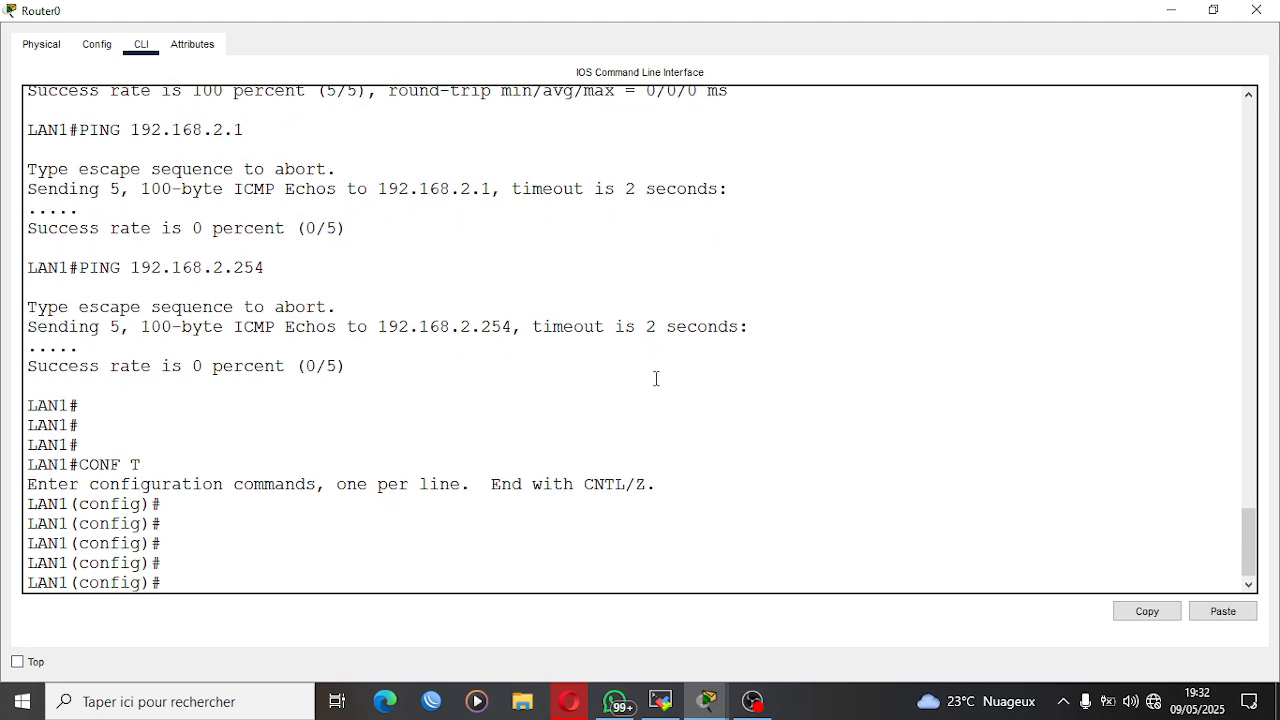
Add a static route on Router0 to network 192.168.2.0 with mask 255.255.255.0 via next hop 10.10.10.2.
text(IP ROUTE)
text(192.168)
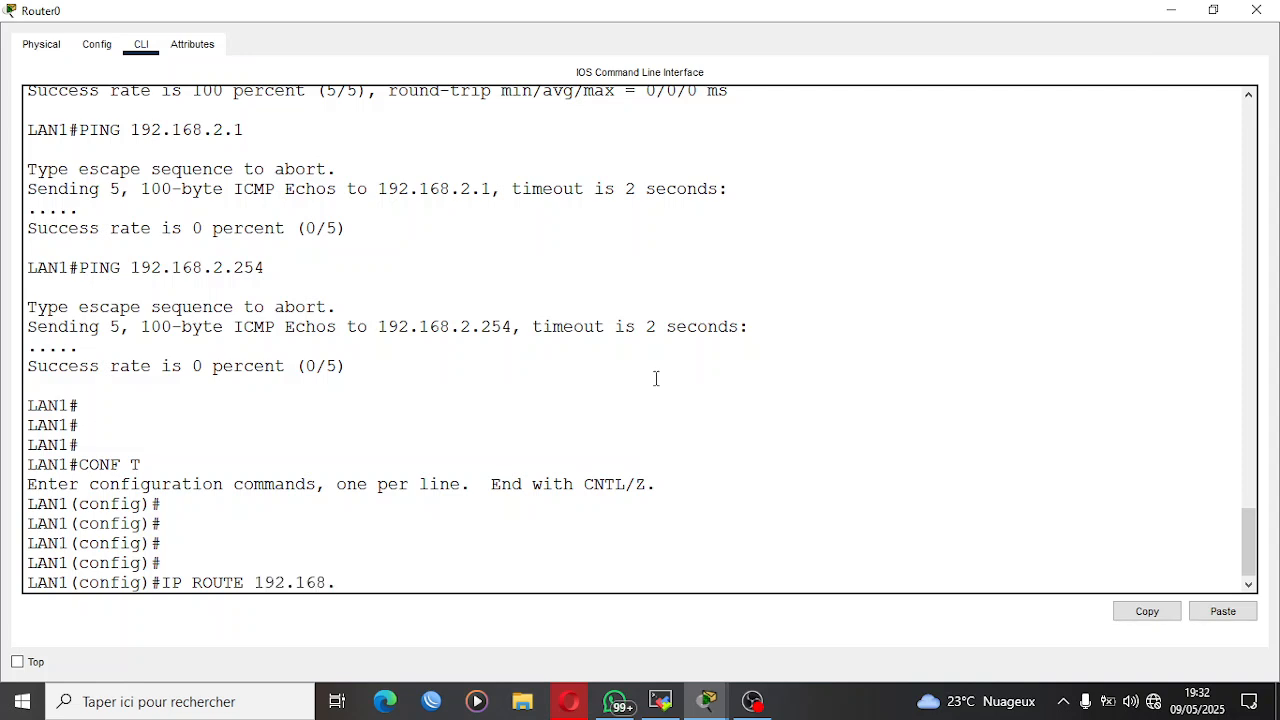
text(.2.0 255.255.255.0)
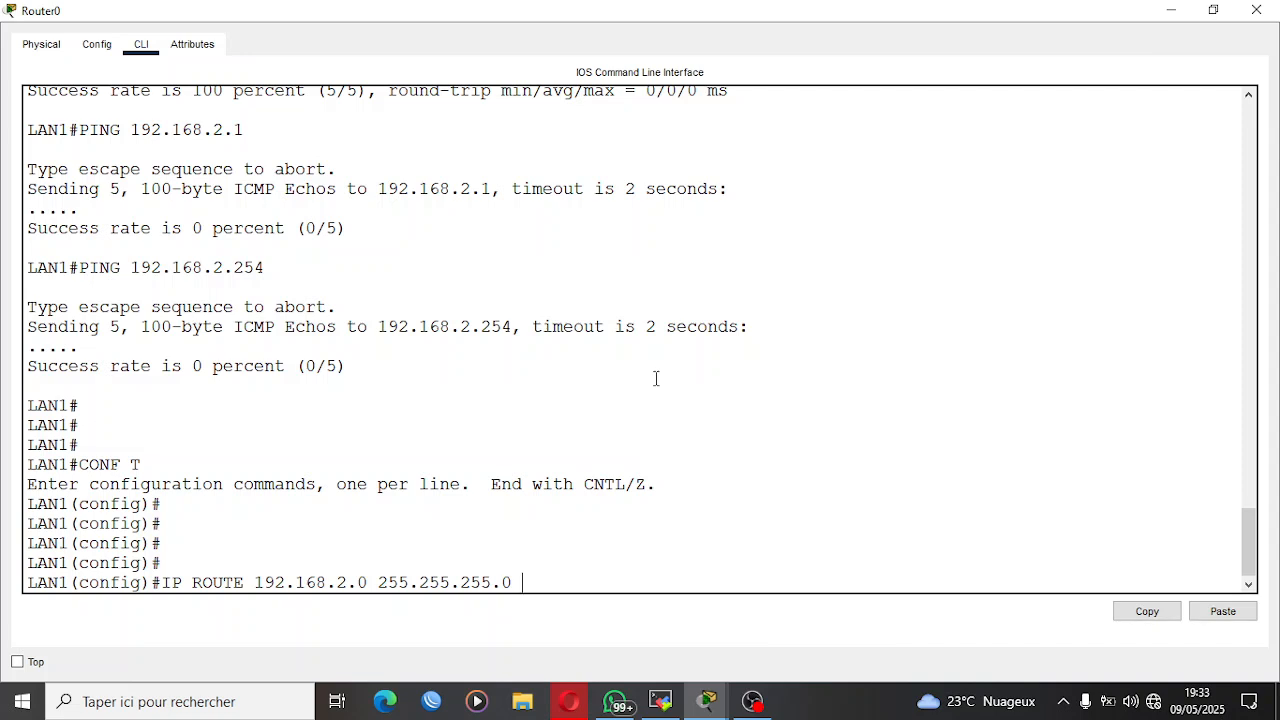
text(10.10.10.2)
key(Return)
key(Return)
key(Return)
key(Return)
key(Return)
Save Router0's running configuration with DO WR and minimize the router window.
text(DO W)
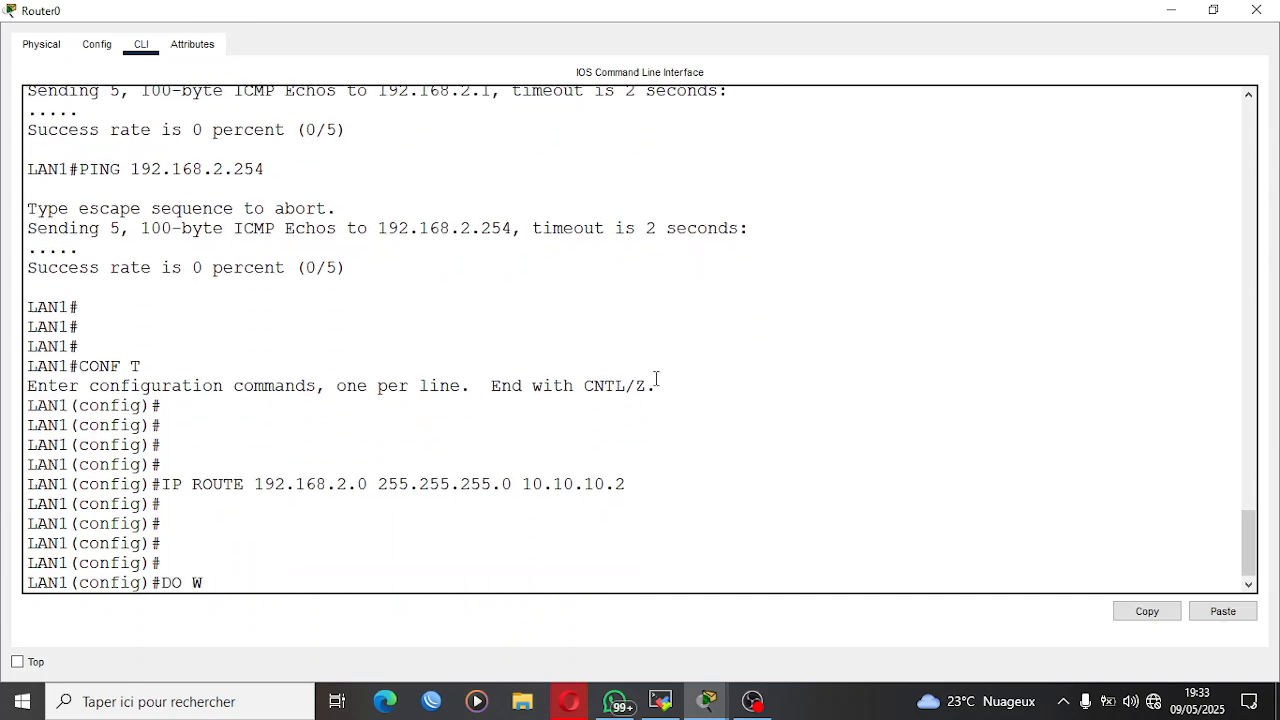
text(R)
key(Return)
key(Return)
key(Return)
key(Return)
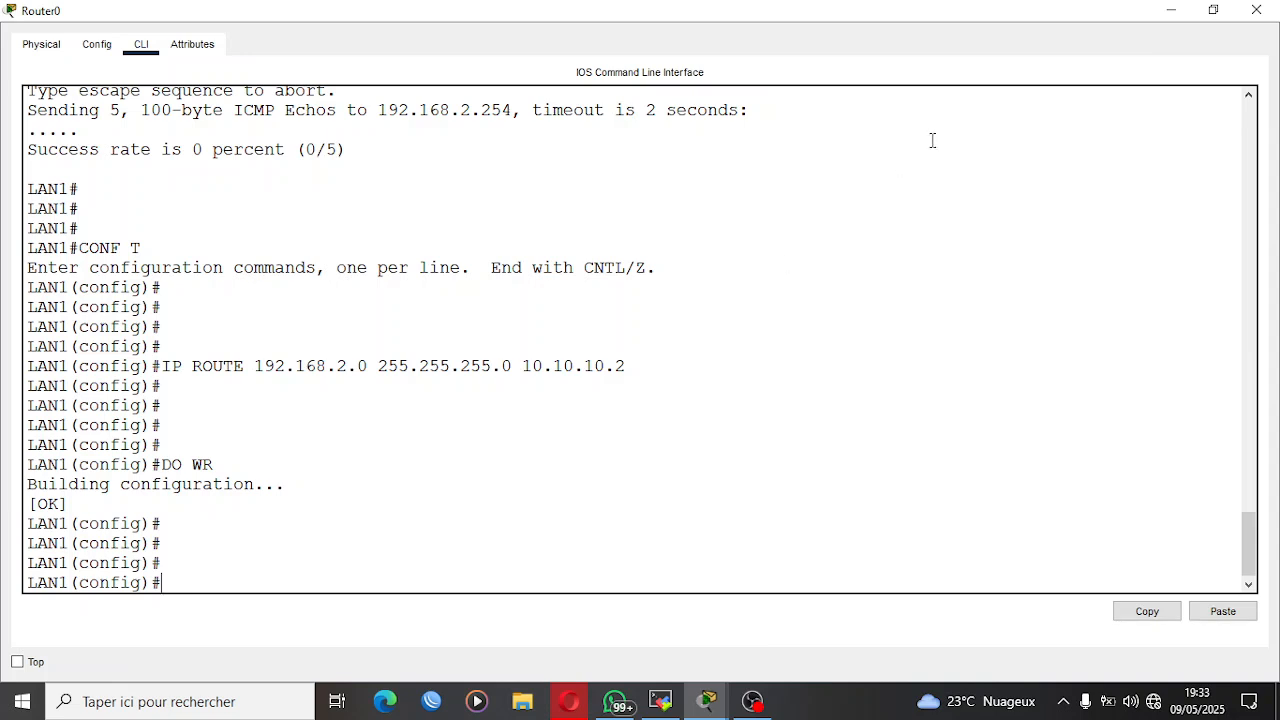
click(1170, 11)
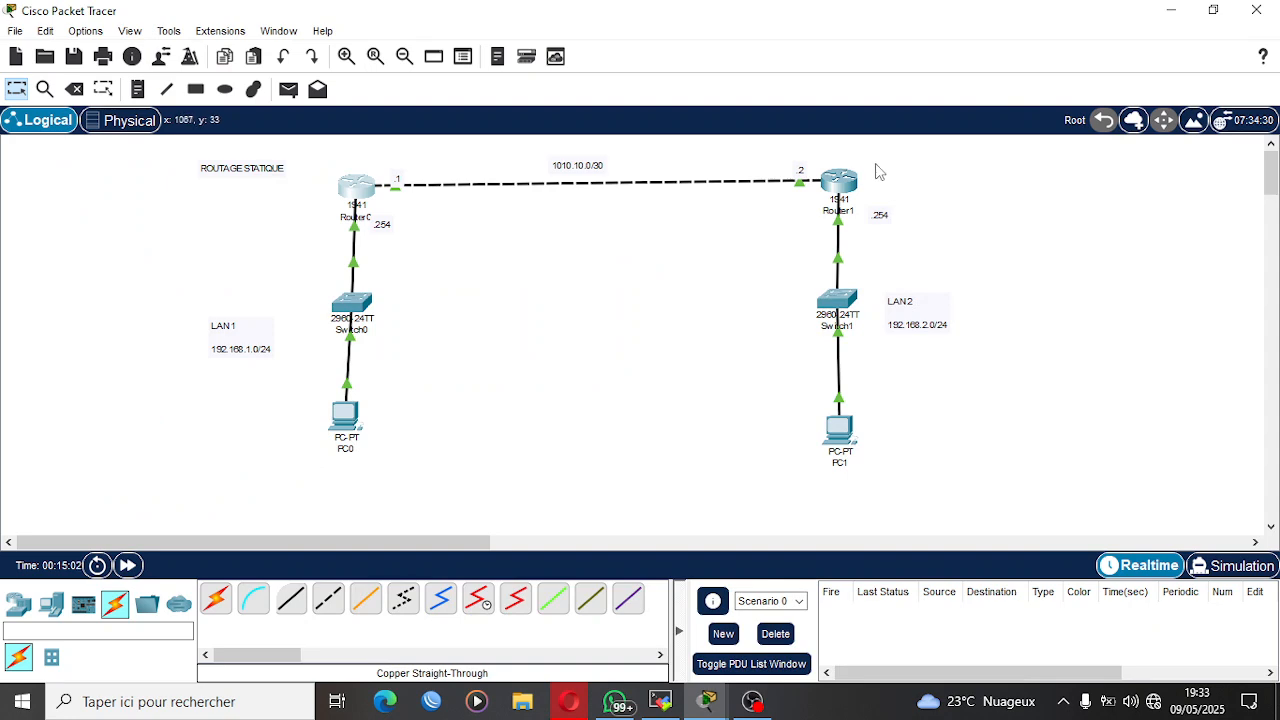
Open Router1's command line in a maximized window and leave the current configuration session with EX.
click(845, 180)
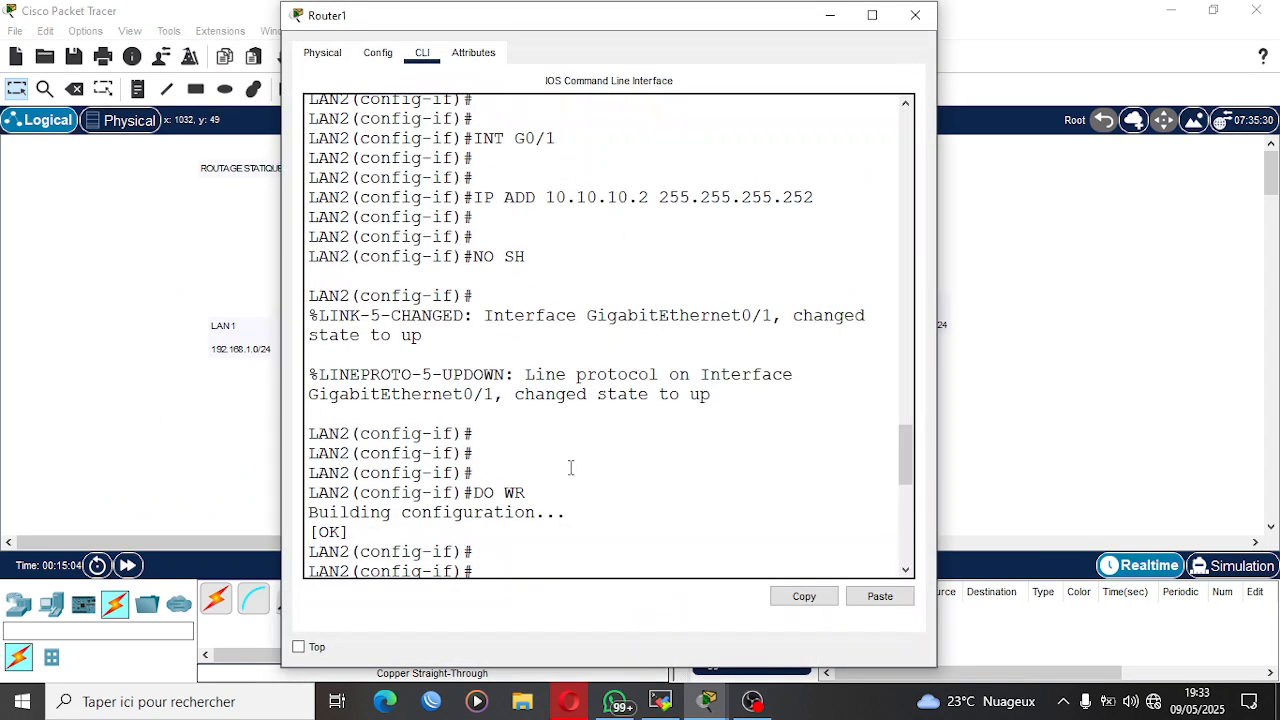
key(super+Up)
key(Return)
key(Return)
key(Return)
text(EX)
key(Return)
key(Return)
key(Return)
key(Return)
key(Return)
Enter privileged mode with EN and global configuration mode with CONF T on Router1.
text(EN)
key(Return)
key(Return)
key(Return)
text(CONF T)
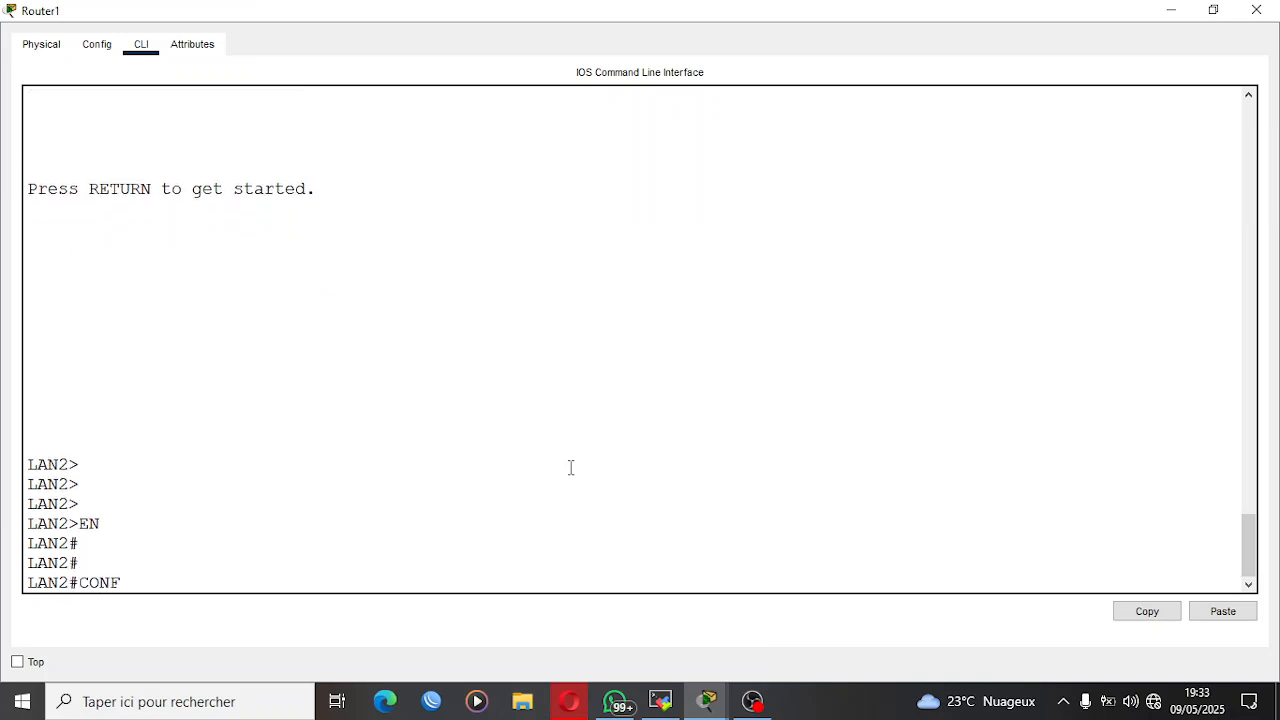
key(Return)
key(Return)
key(Return)
key(Return)
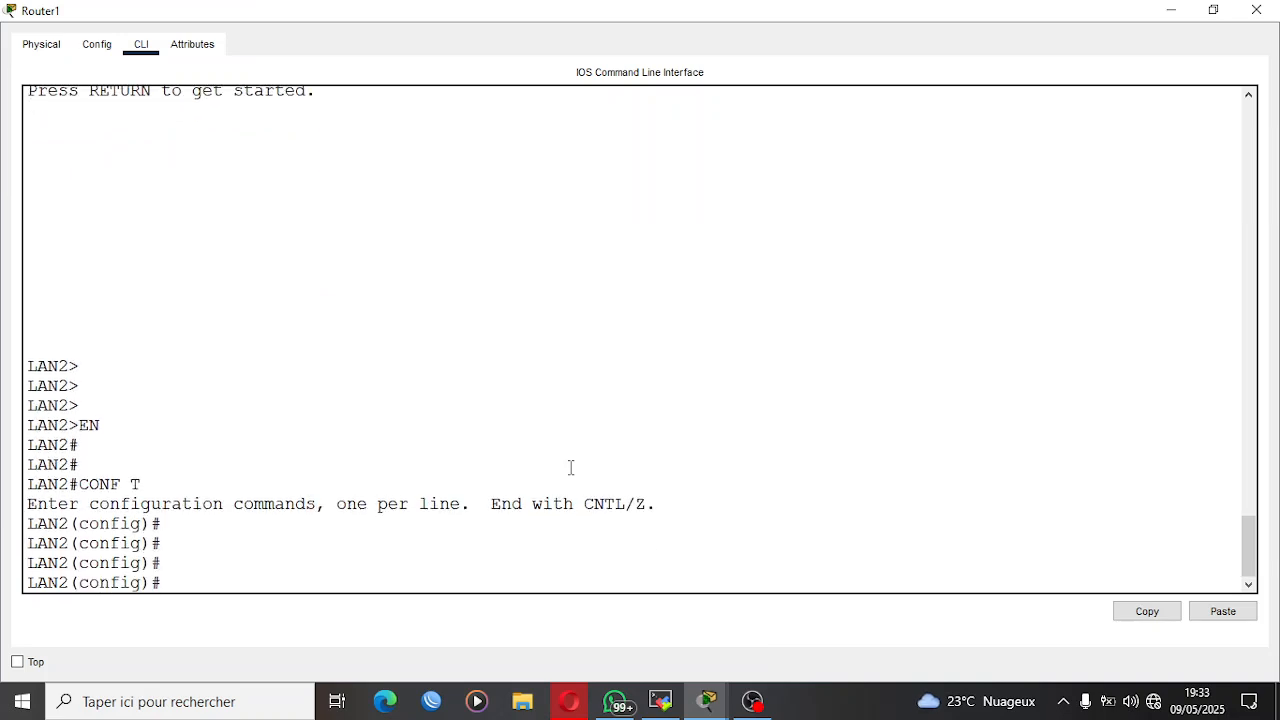
Add a static route on Router1 to network 192.168.1.0 with mask 255.255.255.0 via next hop 10.10.10.1.
text(IP ROUTE 192.168)
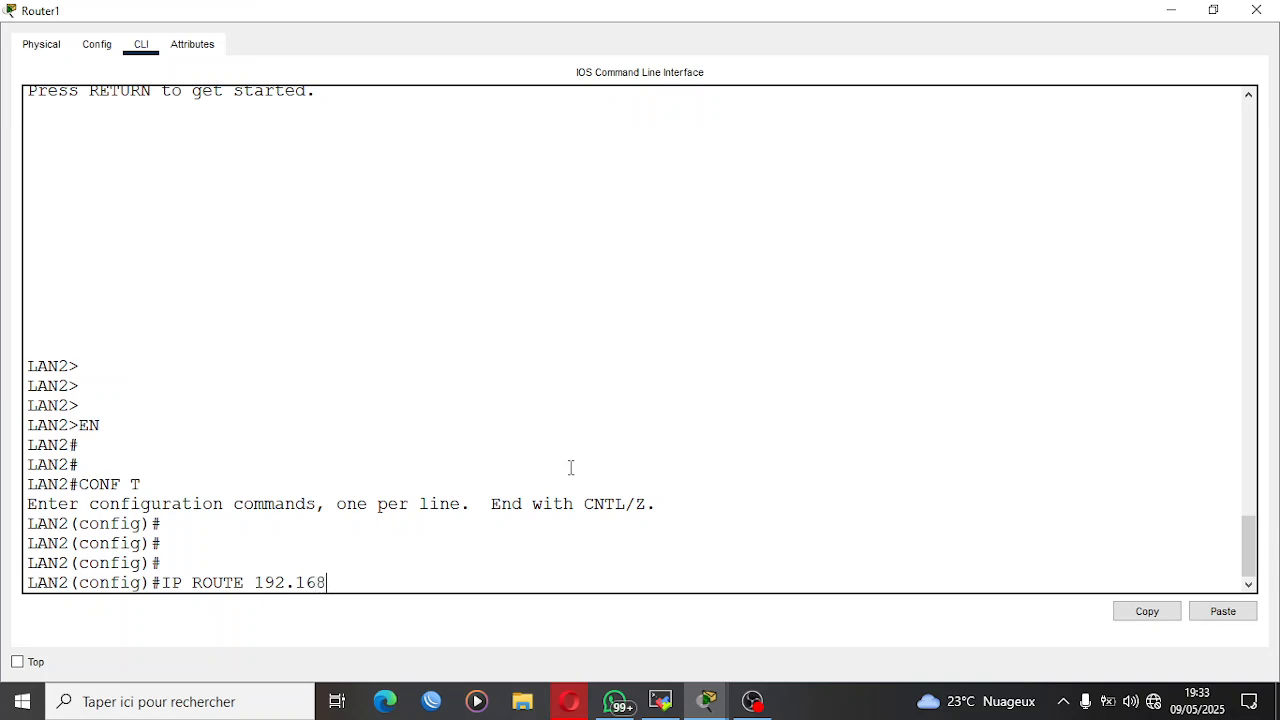
text(.1.0 255.255.255.0 10.10.10.)
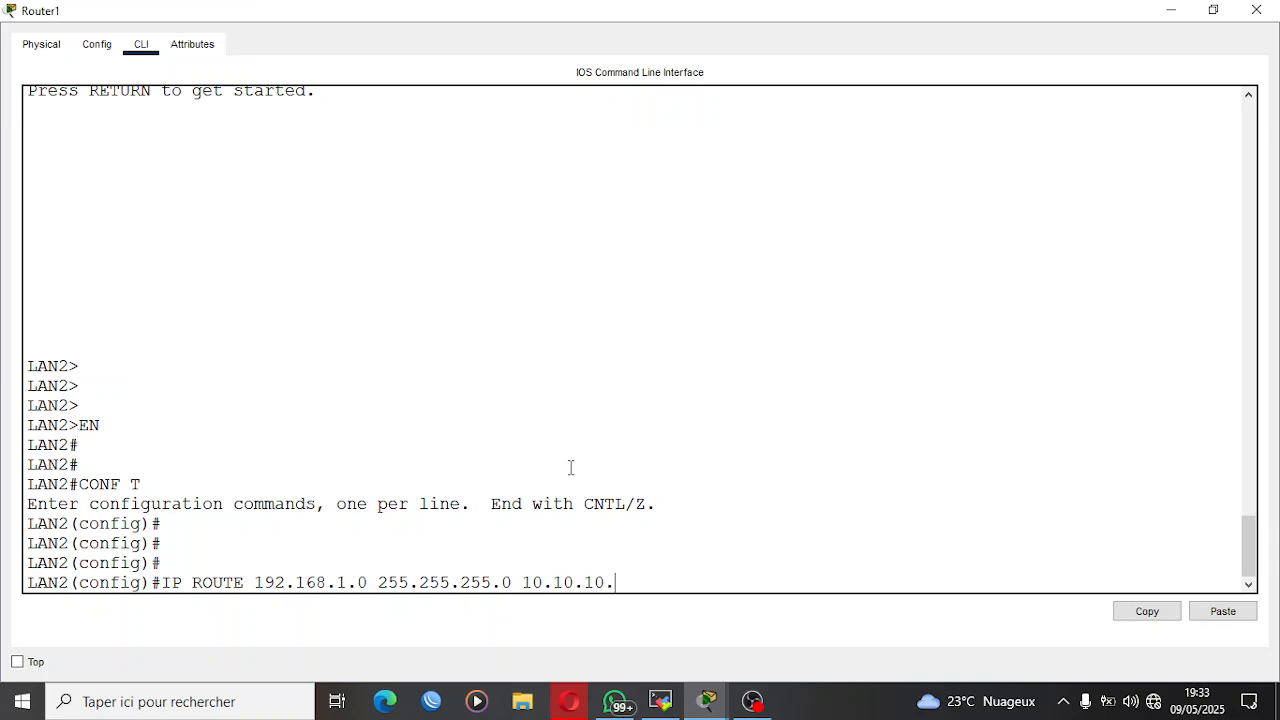
text(1)
key(Return)
key(Return)
key(Return)
key(Return)
key(Return)
Save Router1's running configuration with DO WR and minimize the router window.
text(DO WR)
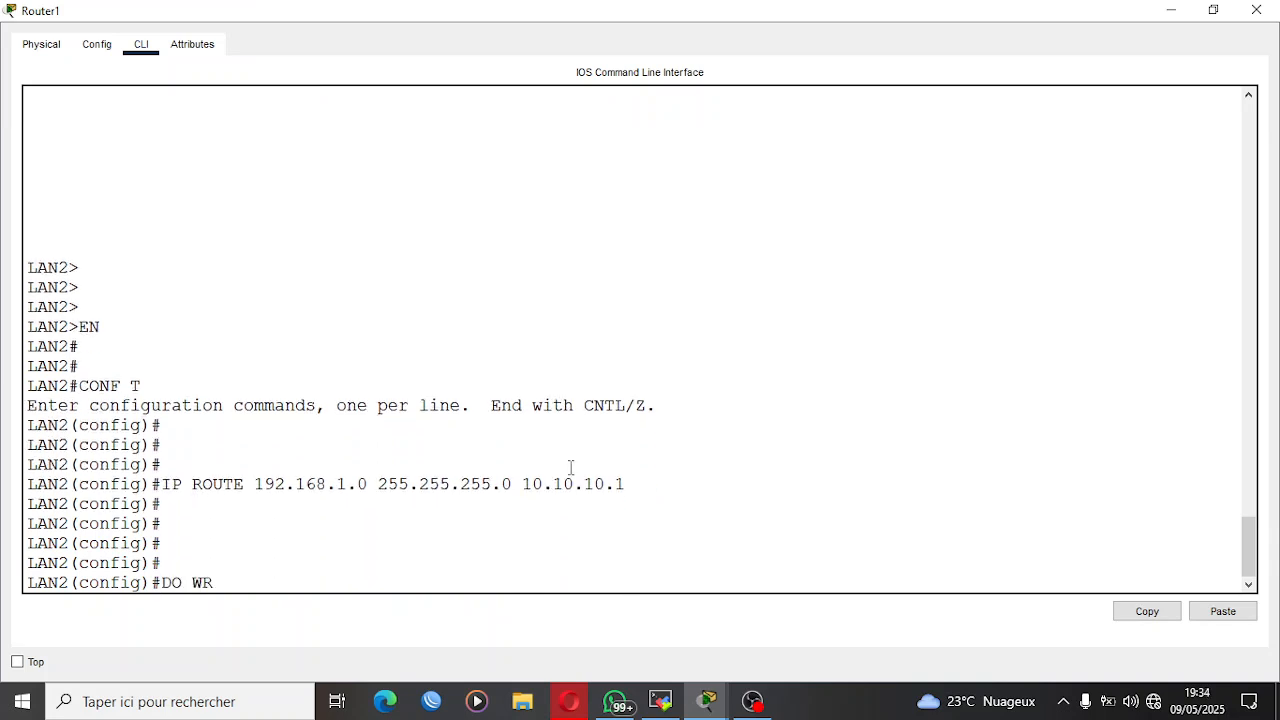
key(Return)
text(R)
key(Return)
key(Return)
key(Return)
key(Return)
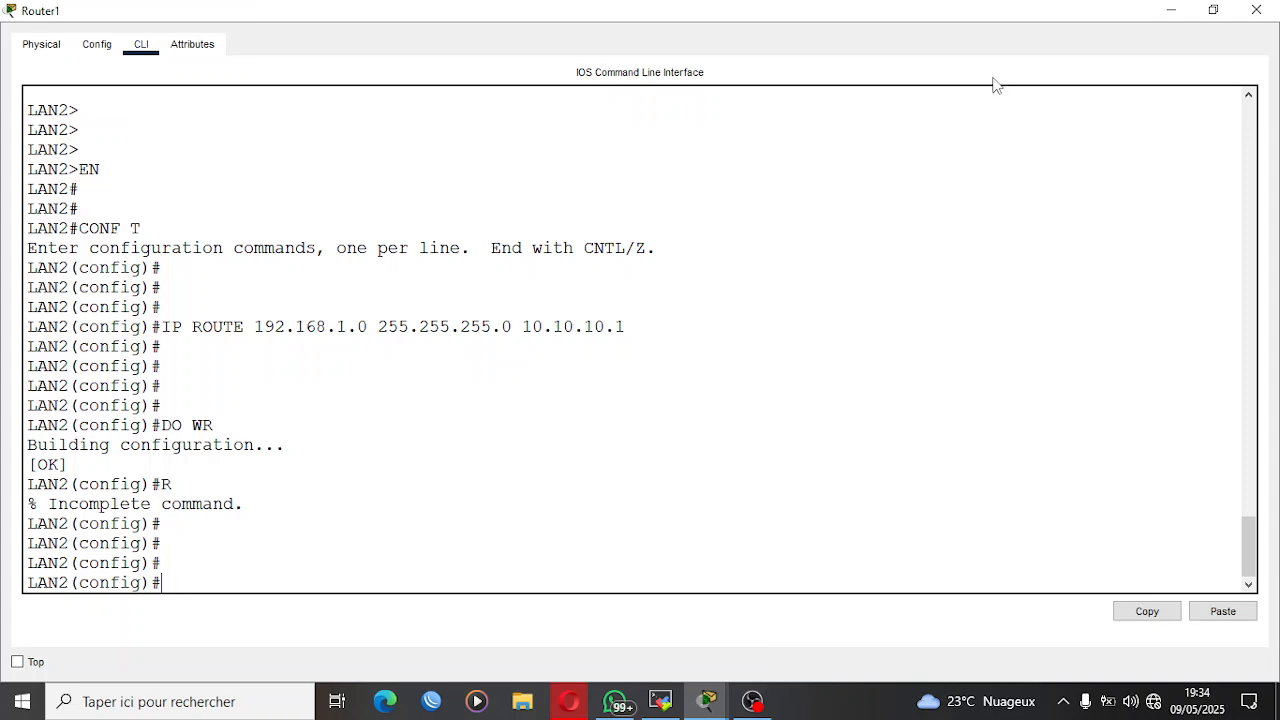
click(1167, 10)
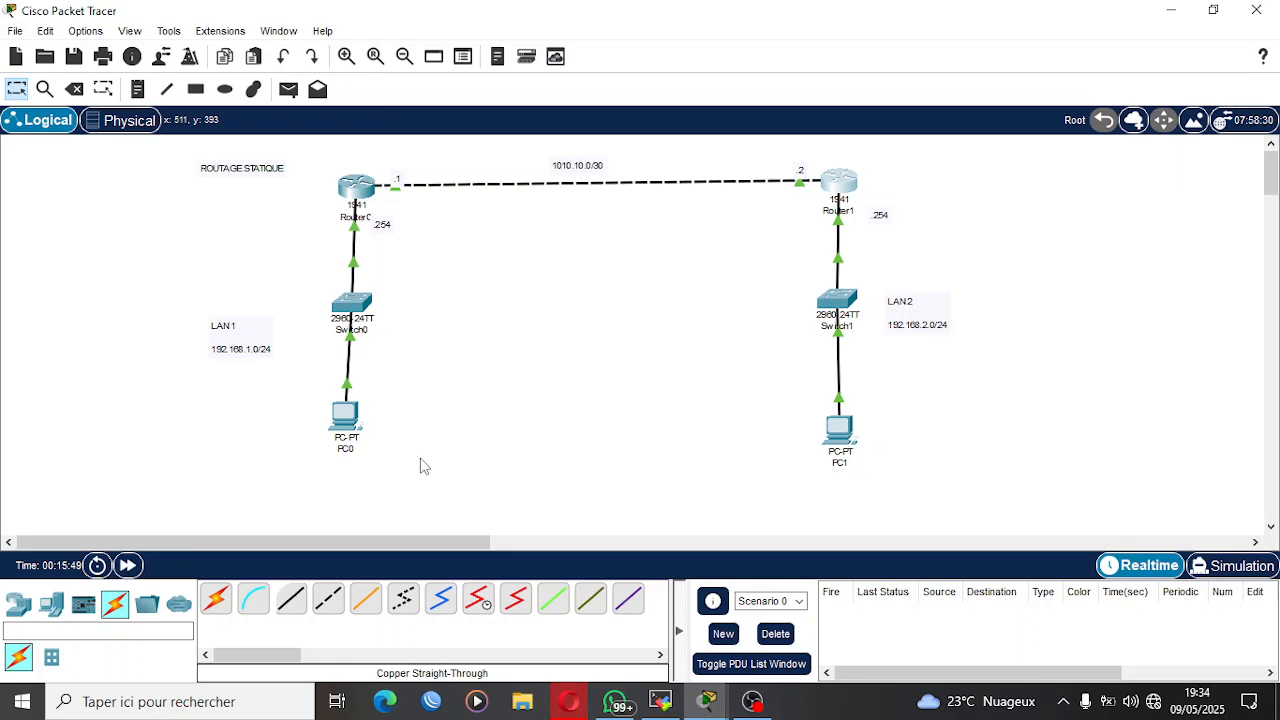
Ping the LAN2 address 192.168.2.1 from PC0's Command Prompt and minimize the PC window.
click(358, 412)
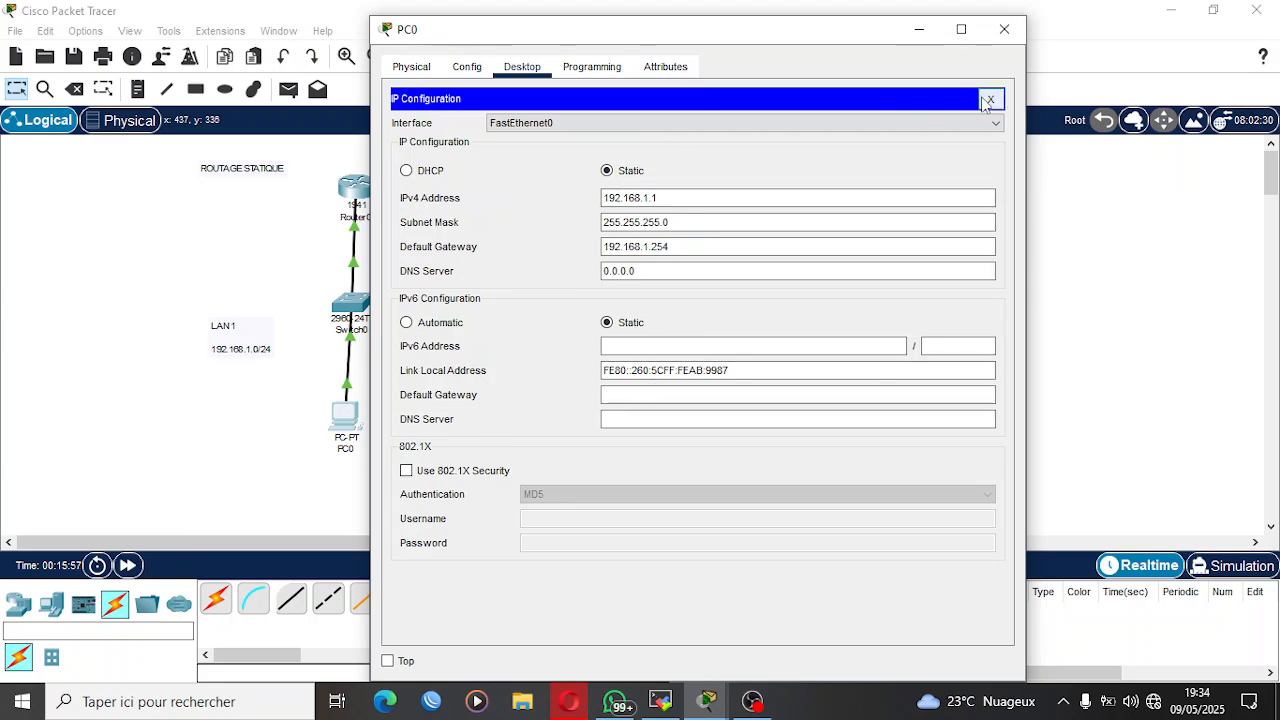
click(988, 100)
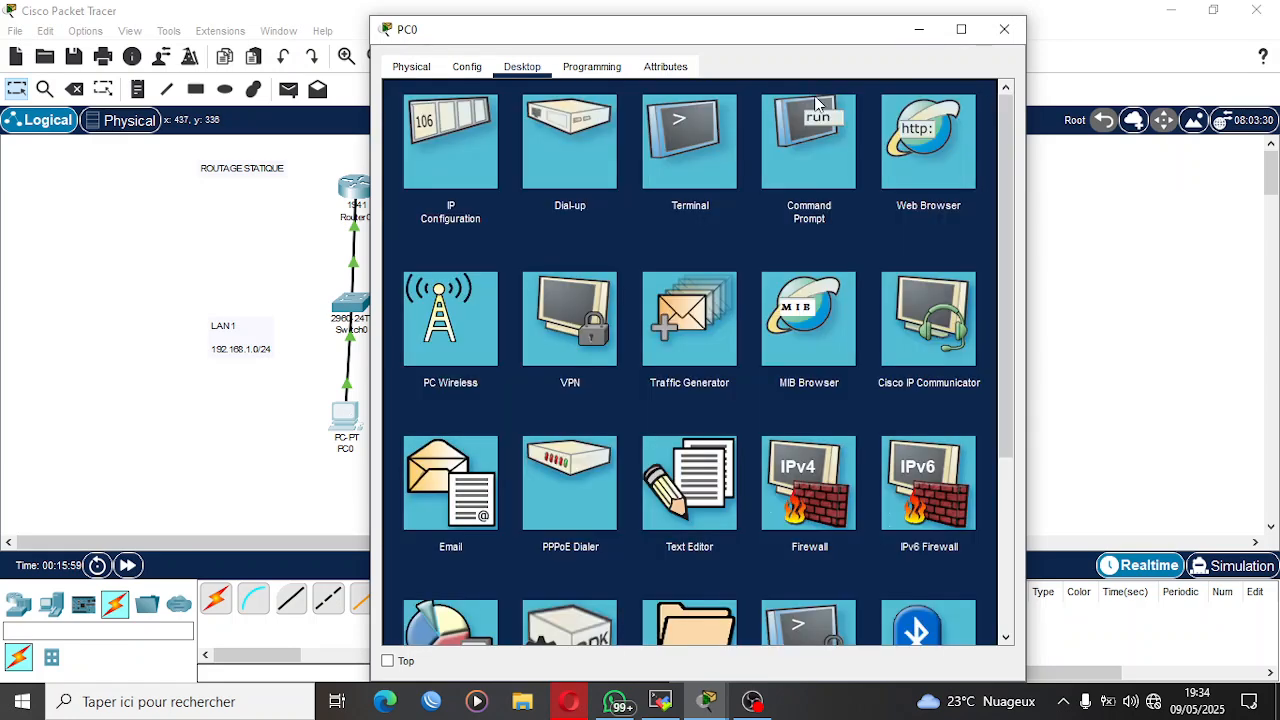
key(super+Up)
click(885, 123)
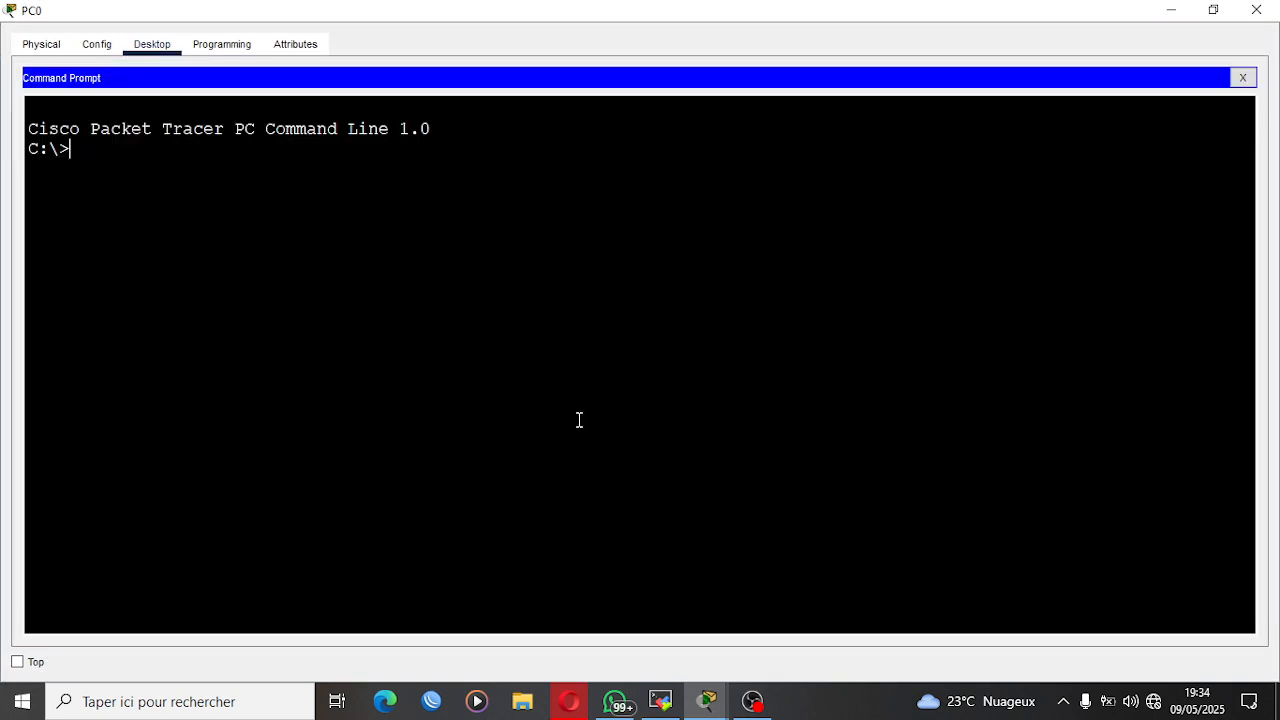
text(PING 192.168.2.1)
key(Return)
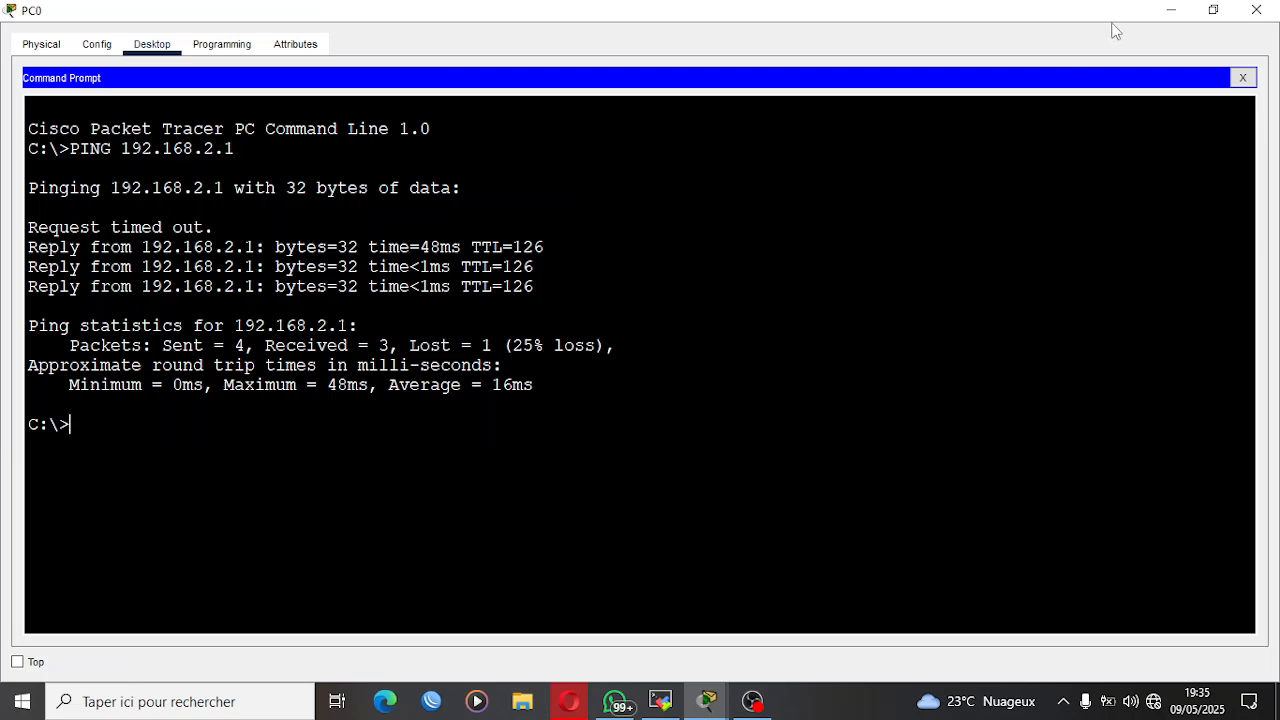
click(1170, 10)
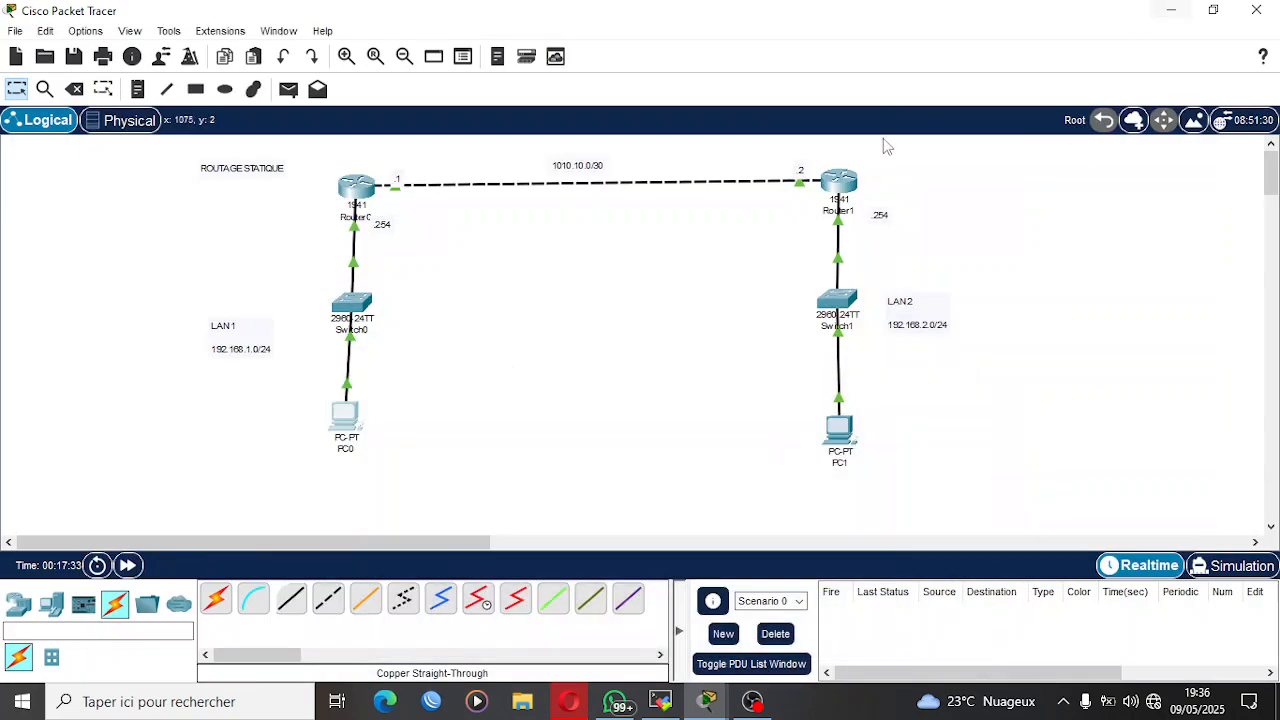
Remove Router0's static route to 192.168.2.0 255.255.255.0 via 10.10.10.2 with NO IP ROUTE.
click(356, 185)
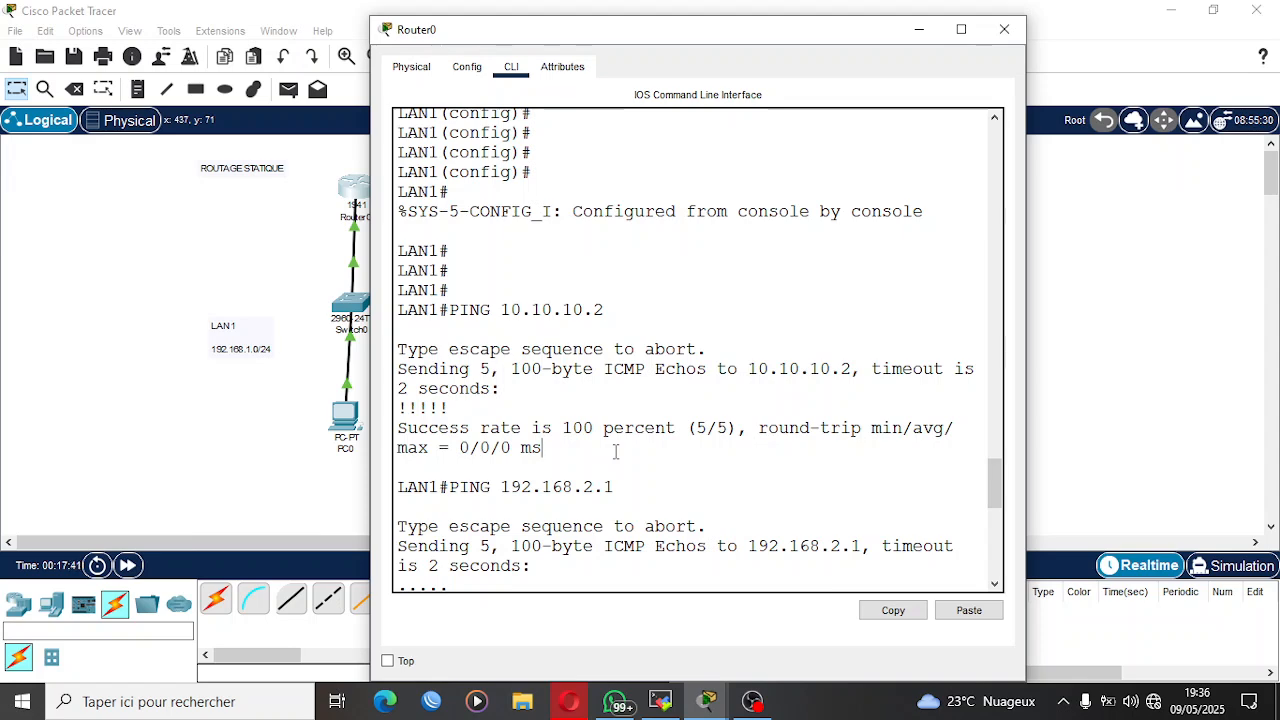
key(super+Up)
key(Return)
key(Return)
key(Return)
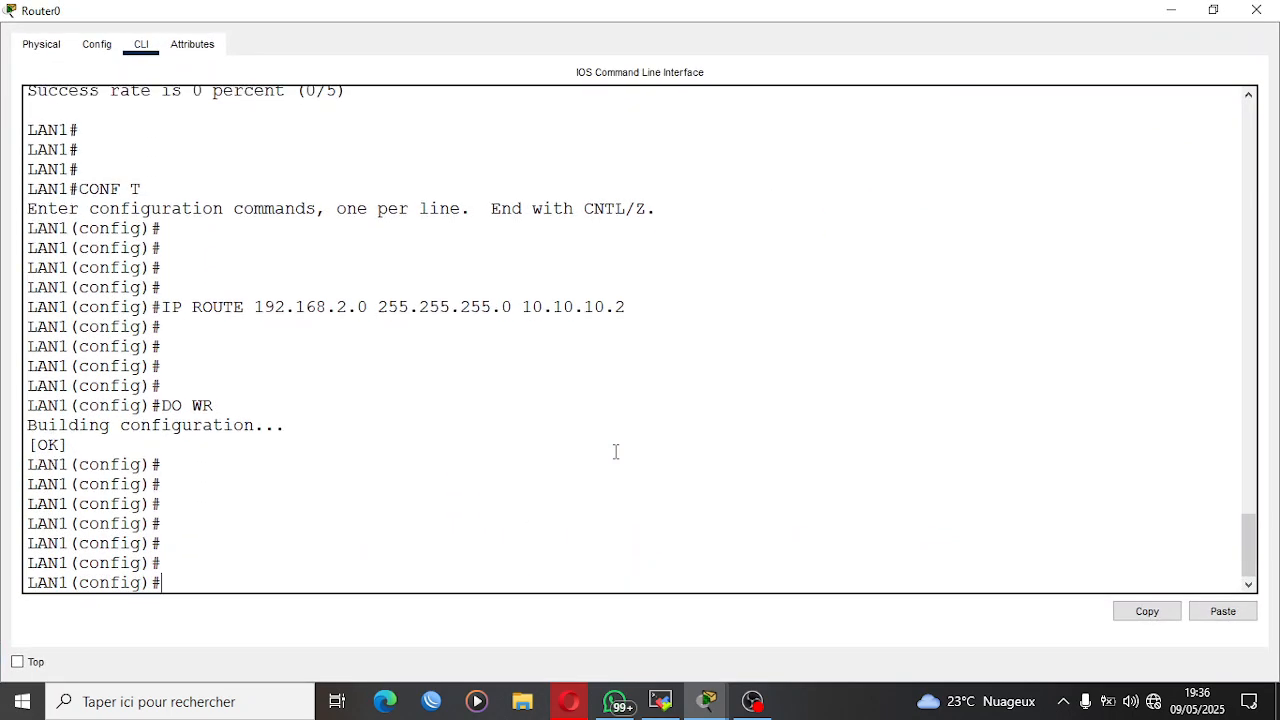
key(Up)
key(Up)
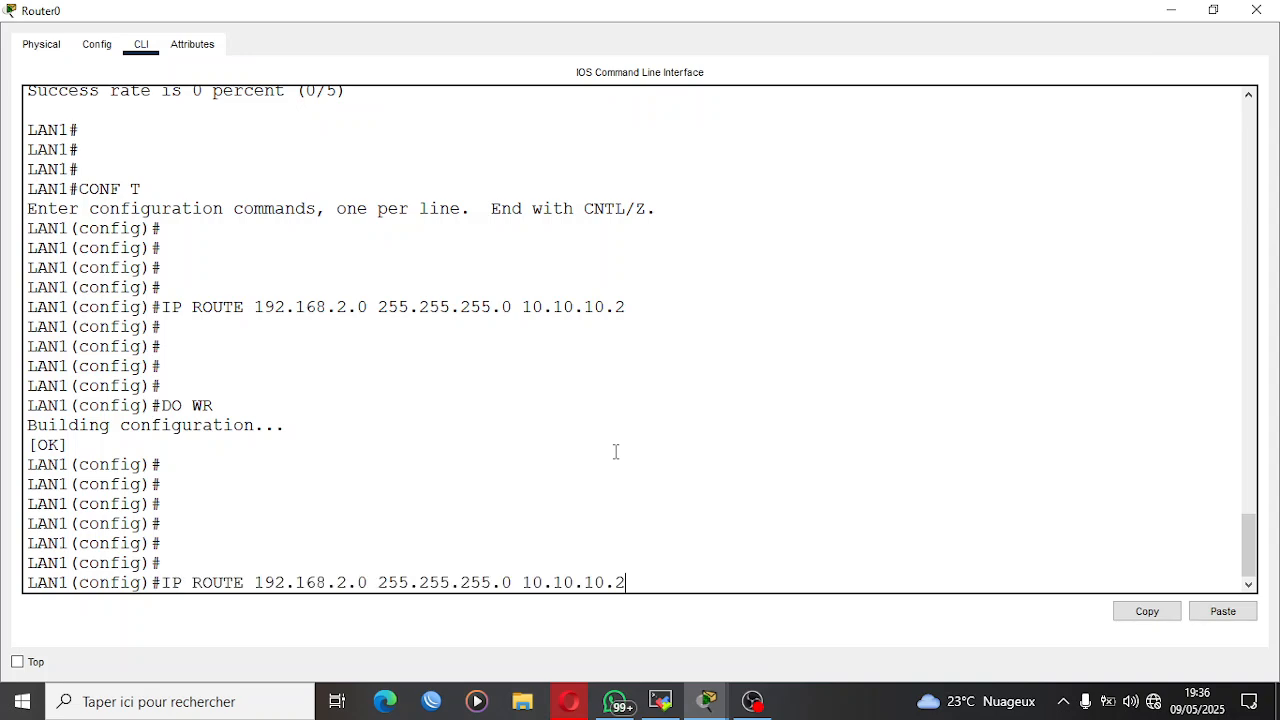
key(Left)
key(Left)
key(Left)
key(Left)
key(Left)
key(Left)
key(Left)
key(Left)
key(Left)
key(Left)
key(Left)
key(Left)
text(NO)
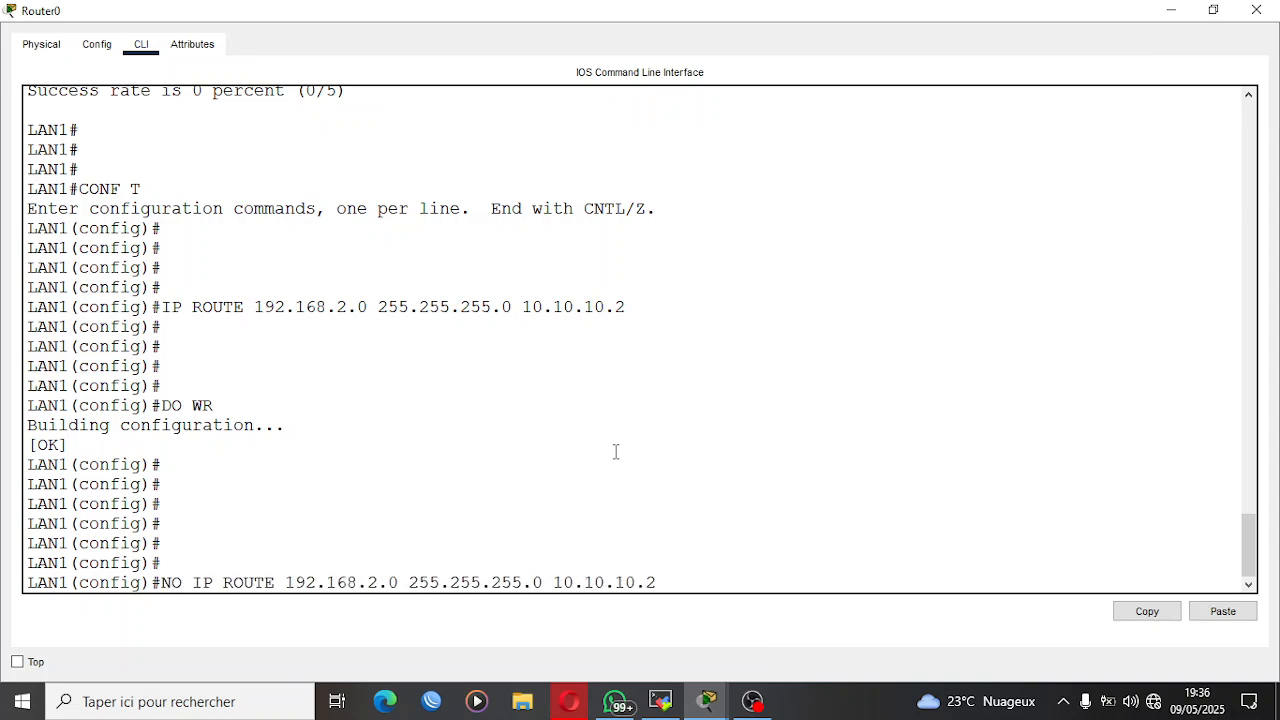
key(Return)
Add a default route 0.0.0.0 0.0.0.0 via next hop 10.10.10.2 on Router0 and minimize the router window.
key(Up)
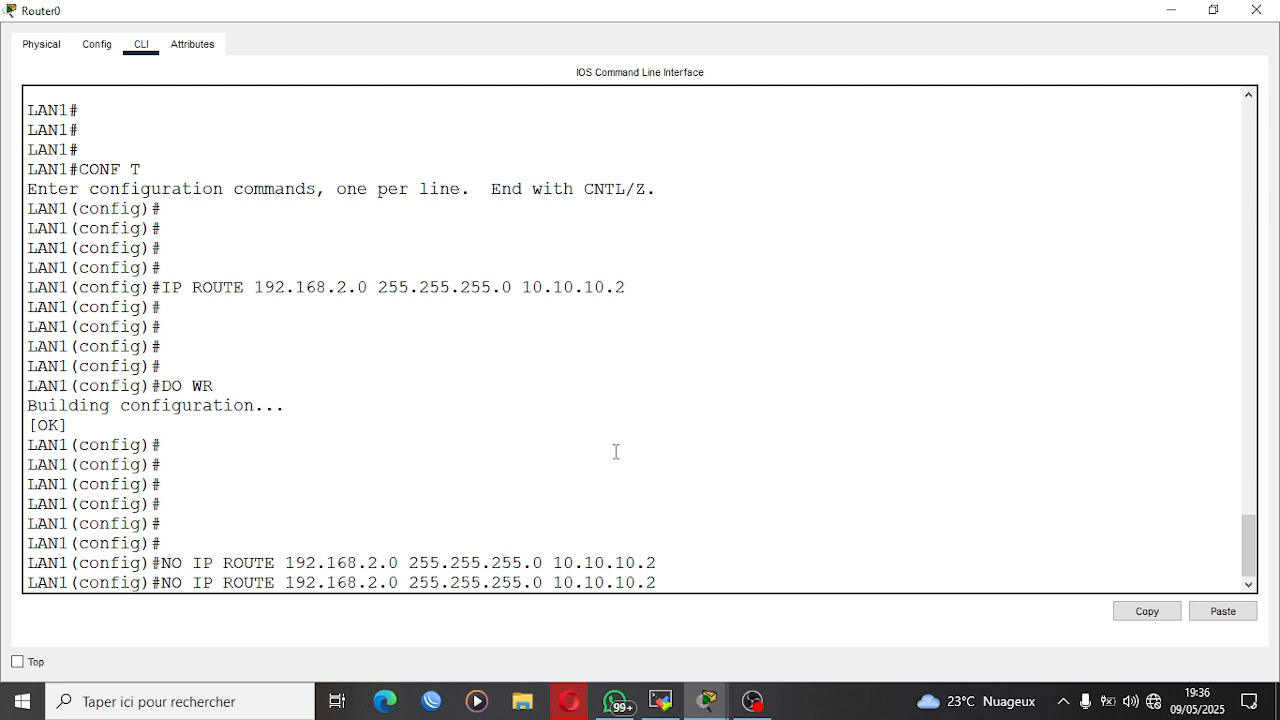
key(Left)
key(Left)
key(Left)
key(Left)
key(Left)
key(Left)
key(Left)
key(Left)
key(Left)
key(Left)
key(Left)
key(BackSpace)
key(BackSpace)
key(BackSpace)
key(BackSpace)
key(BackSpace)
key(BackSpace)
key(BackSpace)
key(BackSpace)
key(BackSpace)
key(BackSpace)
key(BackSpace)
key(BackSpace)
key(BackSpace)
key(BackSpace)
key(BackSpace)
key(BackSpace)
key(BackSpace)
key(BackSpace)
key(BackSpace)
key(BackSpace)
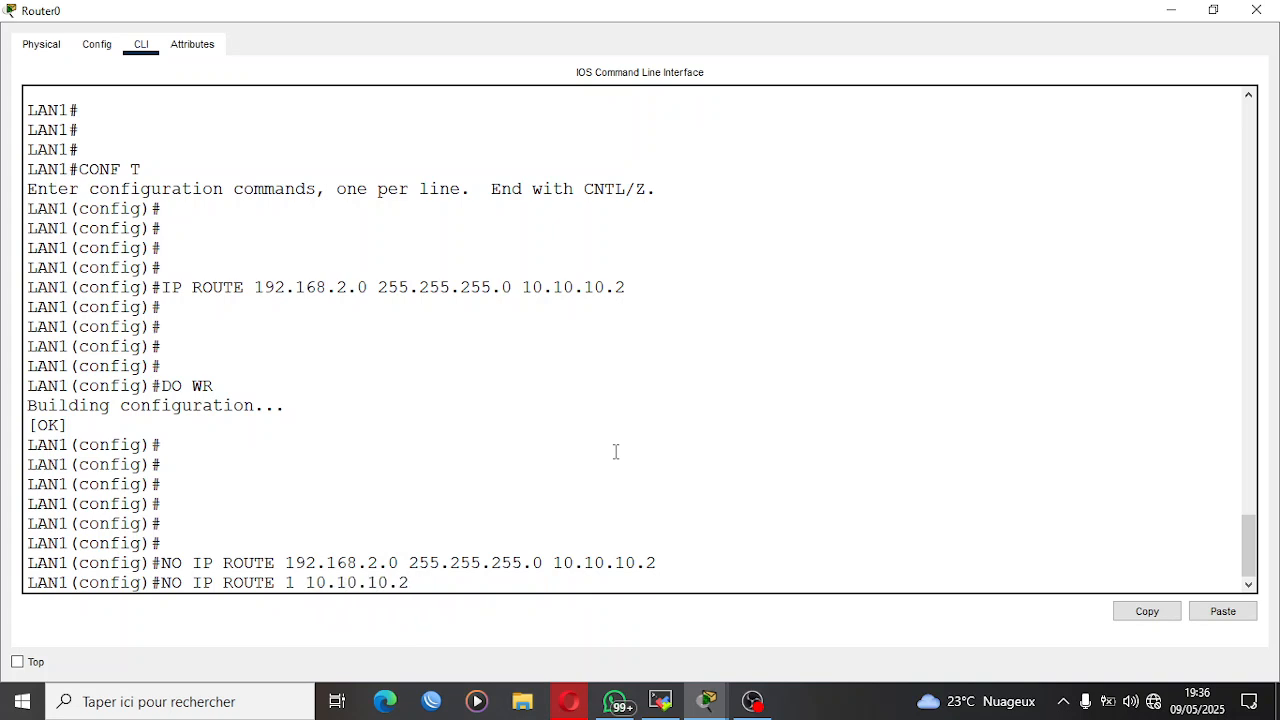
key(BackSpace)
text(0.0.0)
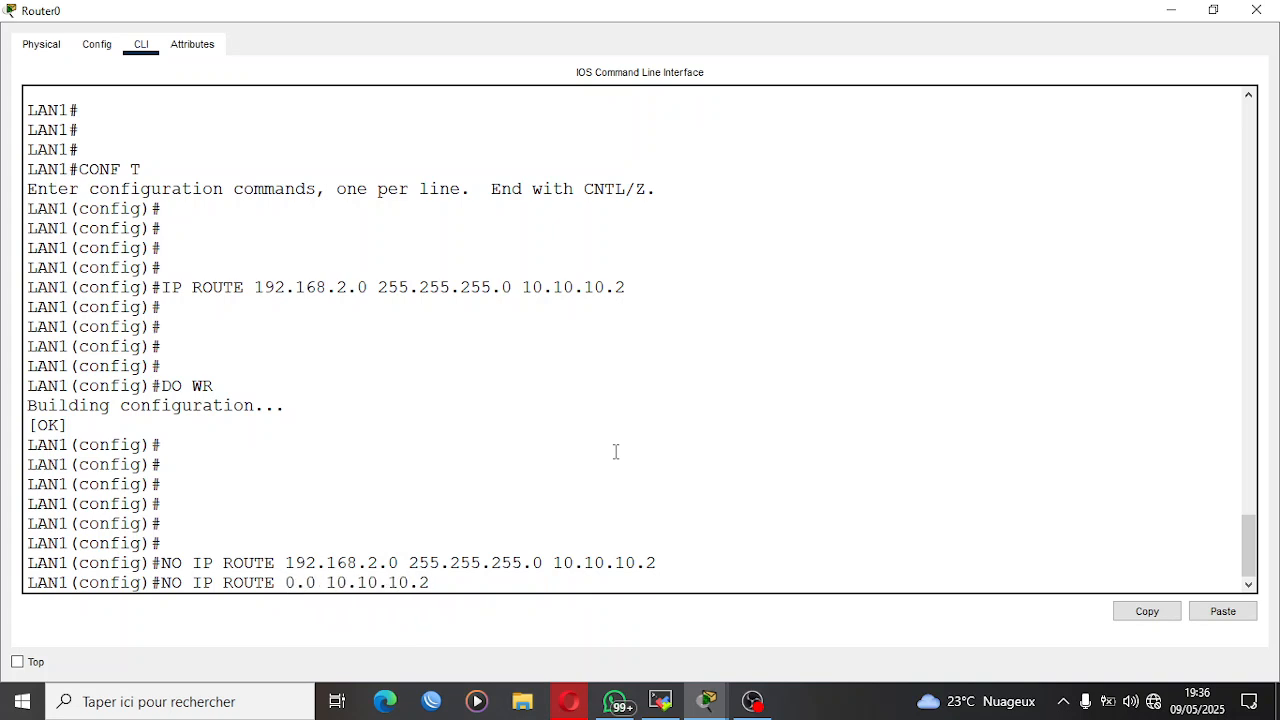
text(.0 0.0.0.0)
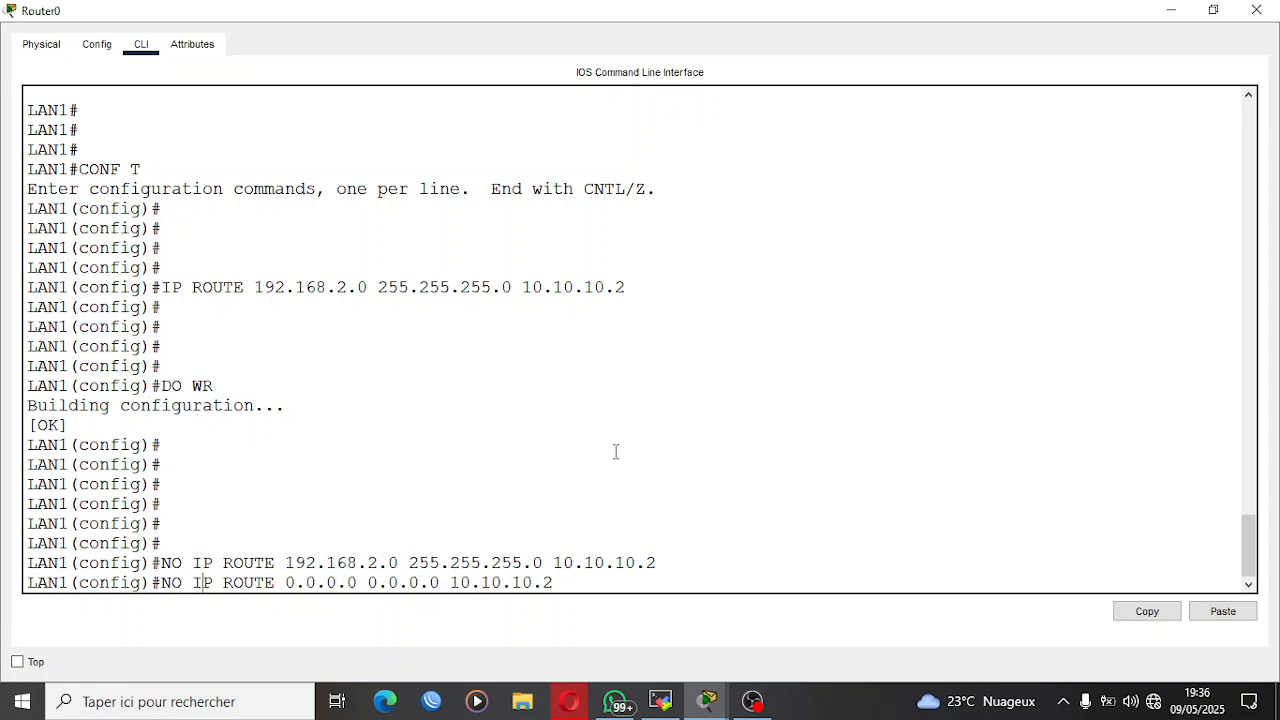
key(BackSpace)
key(BackSpace)
key(BackSpace)
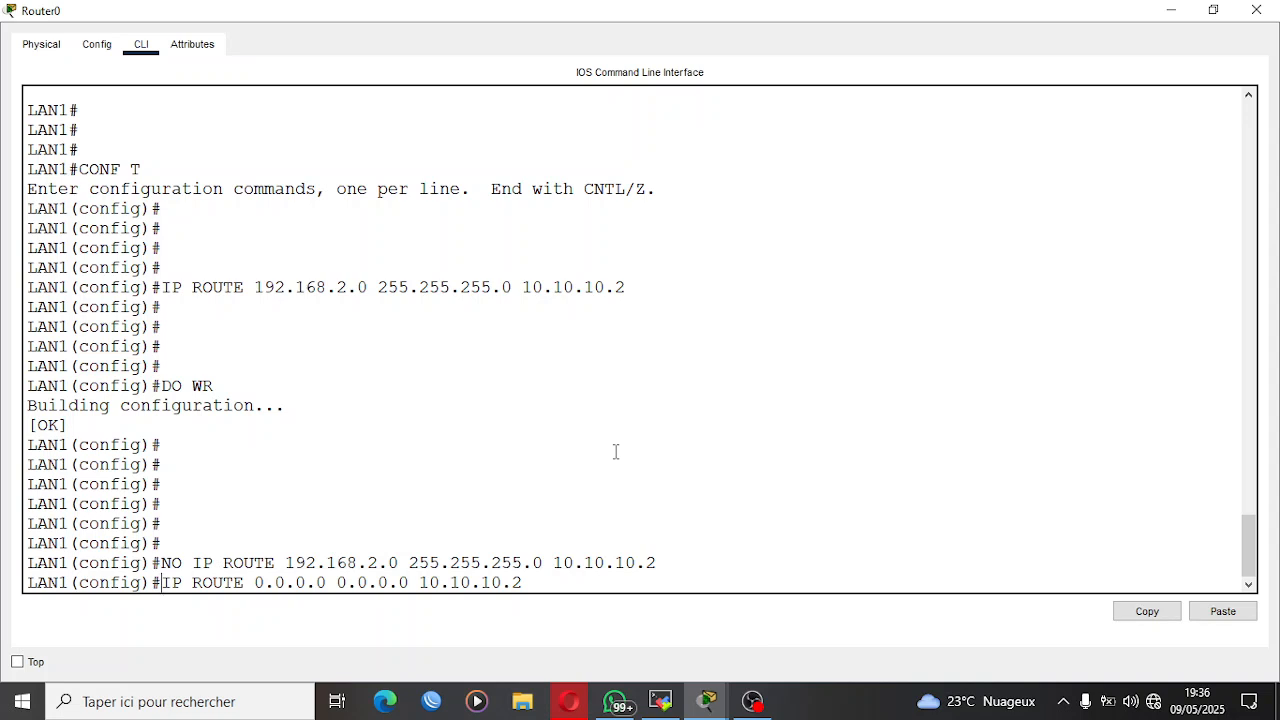
key(Return)
key(Return)
key(Return)
key(Return)
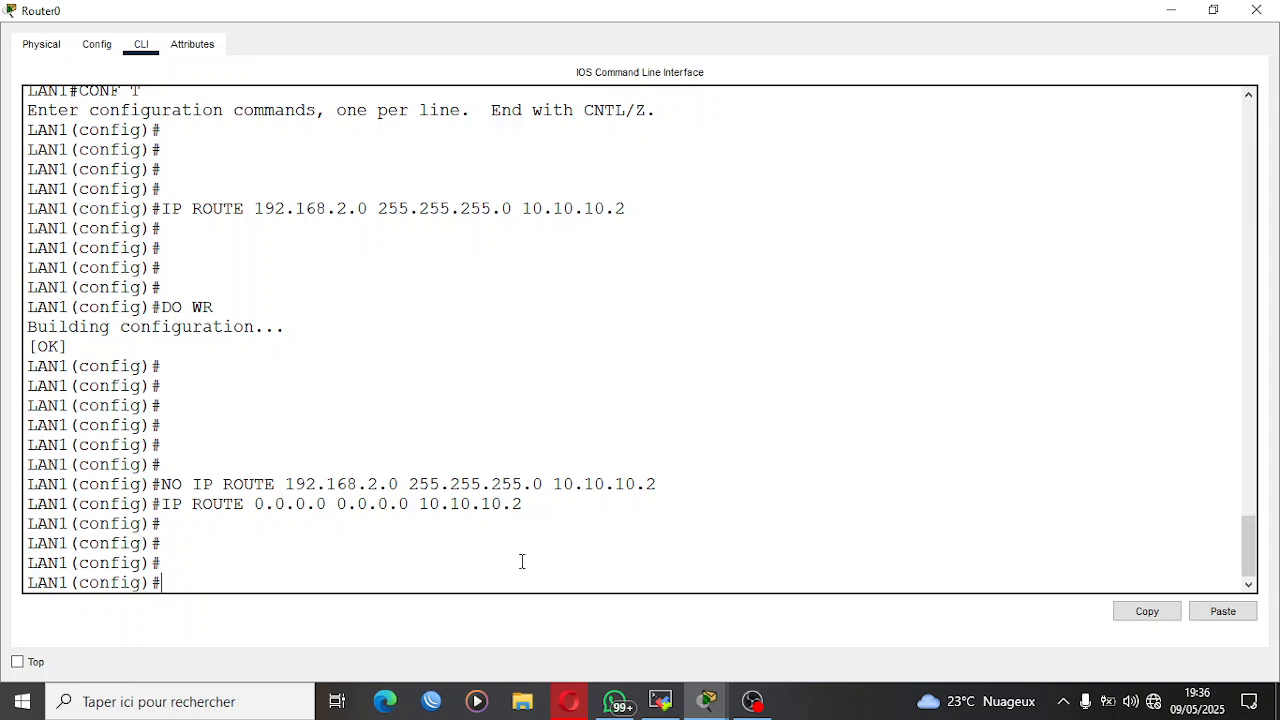
click(1186, 14)
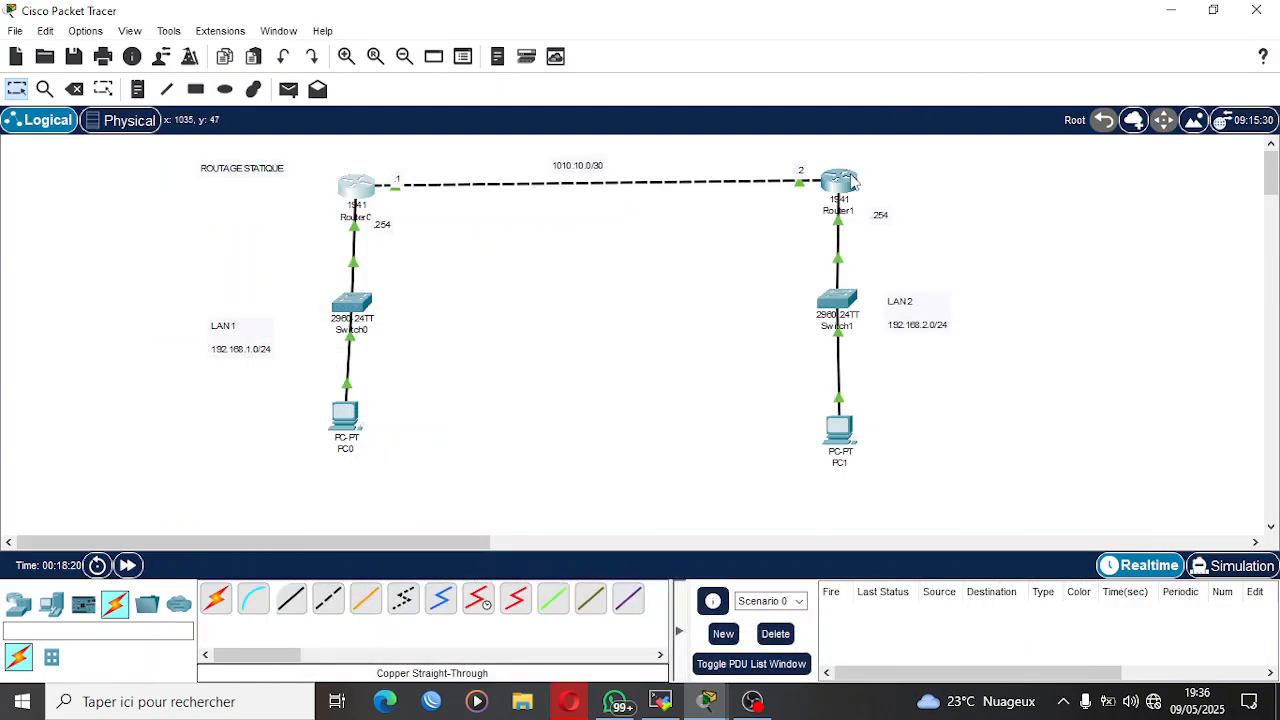
Remove Router1's static route to 192.168.1.0 255.255.255.0 via 10.10.10.1 with NO IP ROUTE.
click(840, 180)
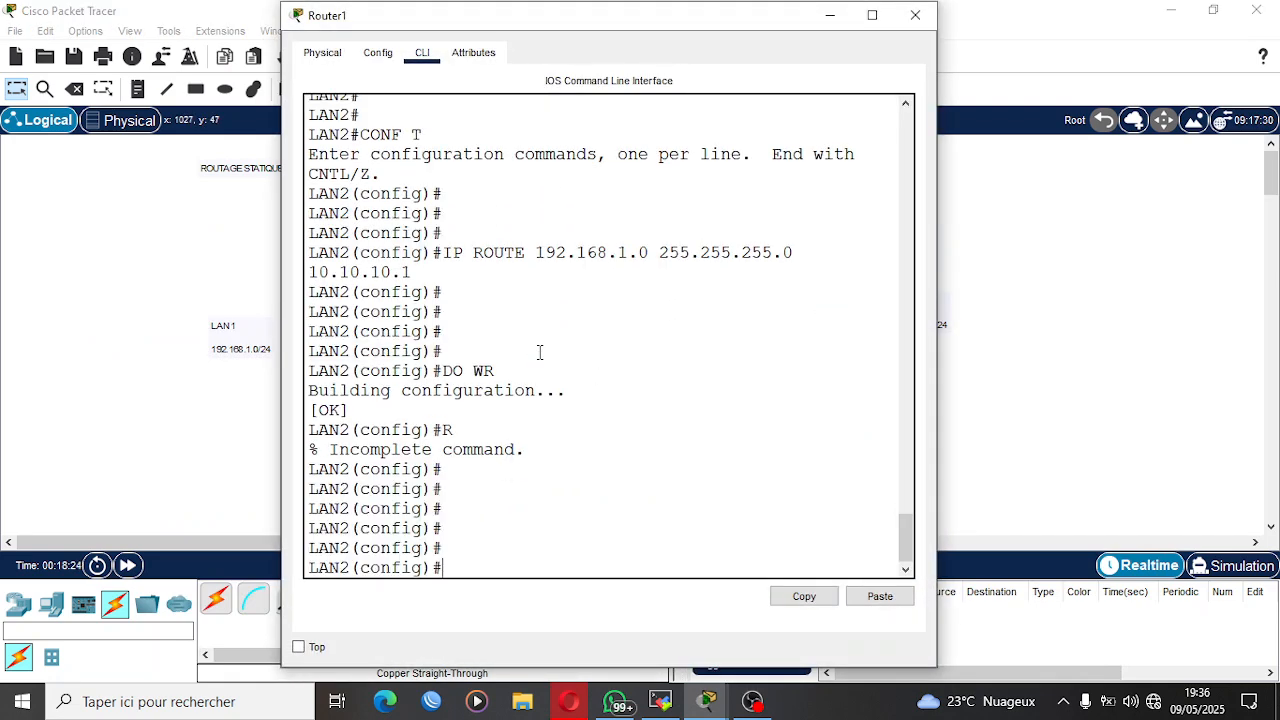
key(Up)
key(Up)
key(Up)
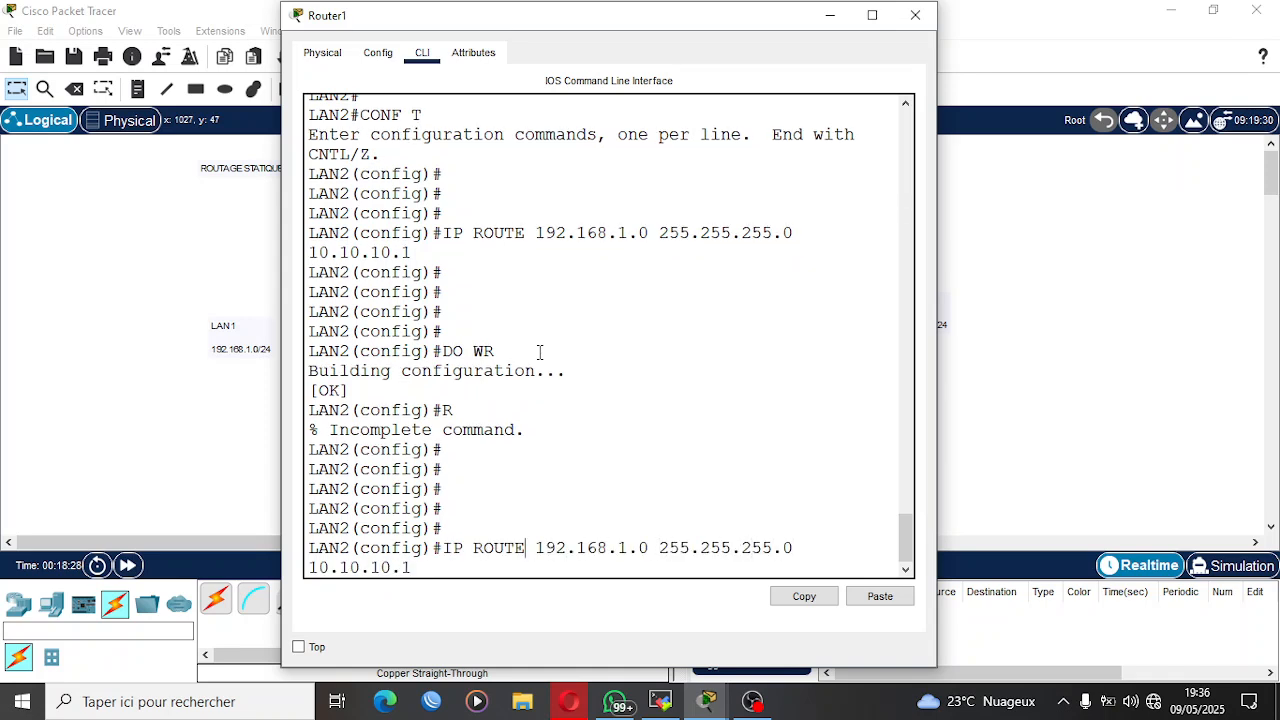
key(Home)
text(NO)
key(Return)
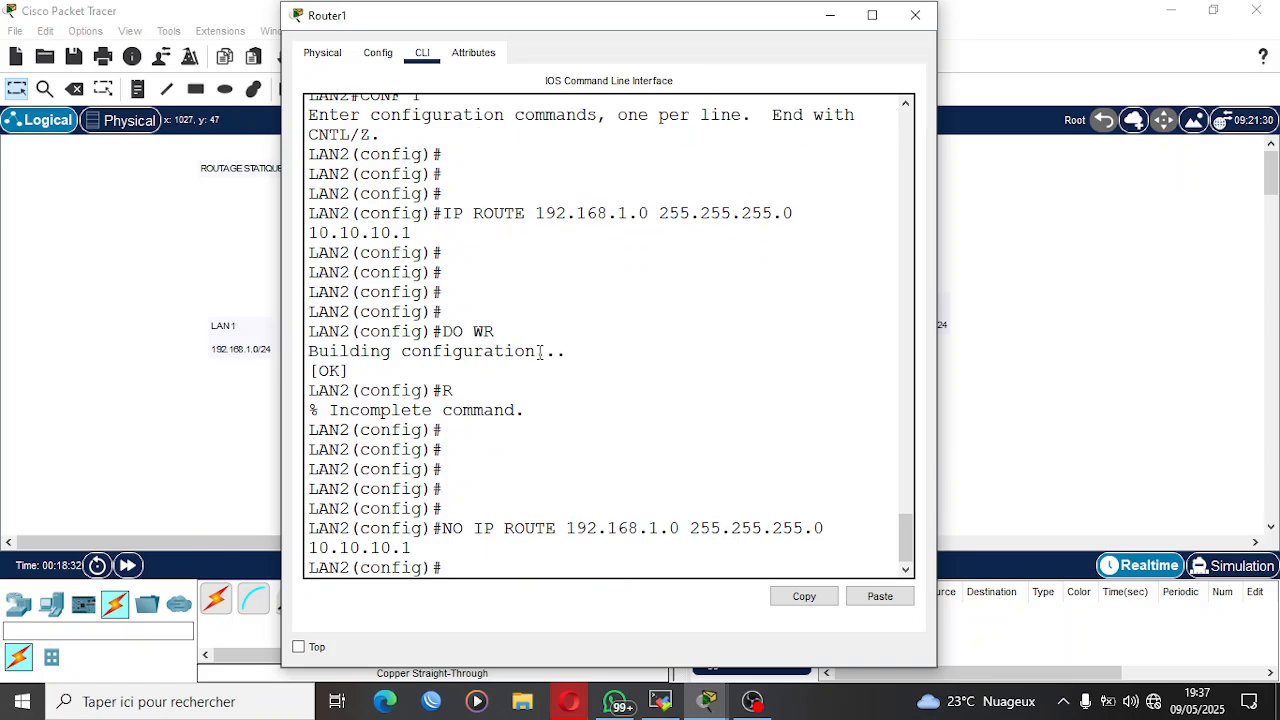
Recall the route removal command in a maximized Router1 window and strip its NO prefix.
key(super+Up)
key(Up)
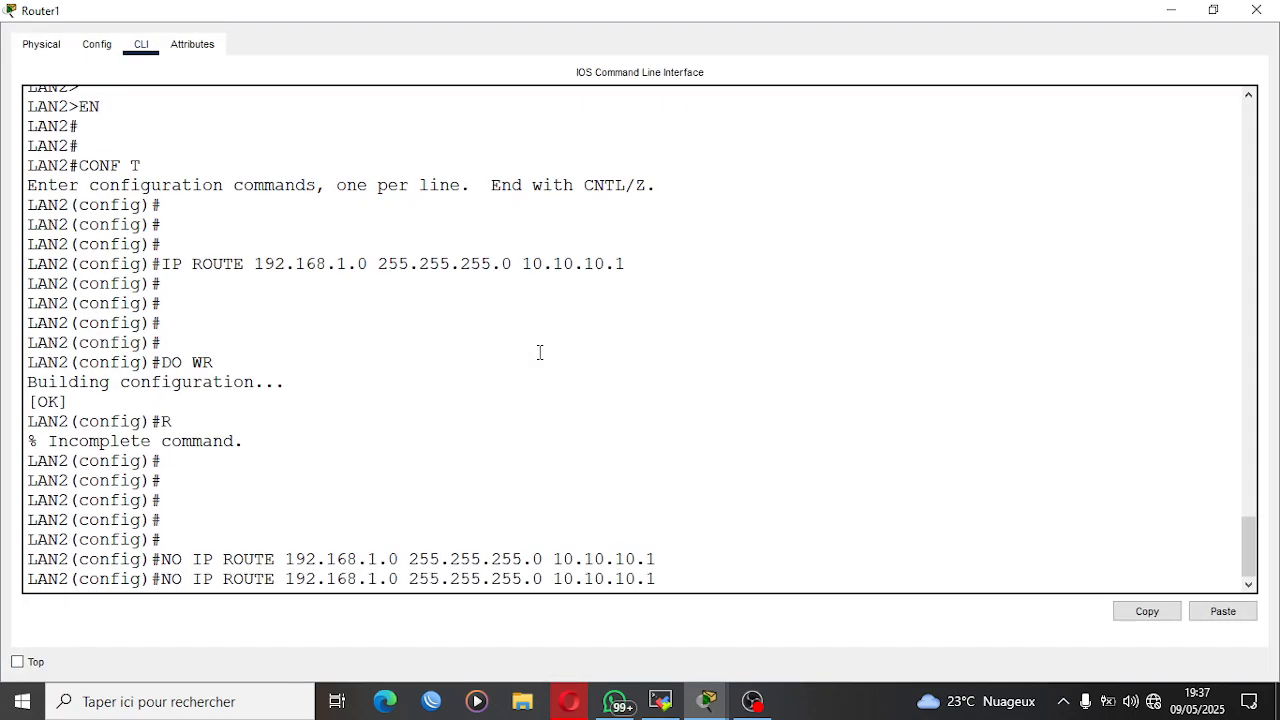
key(Left)
key(Left)
key(Left)
key(Left)
key(Left)
key(Left)
key(BackSpace)
key(BackSpace)
key(BackSpace)
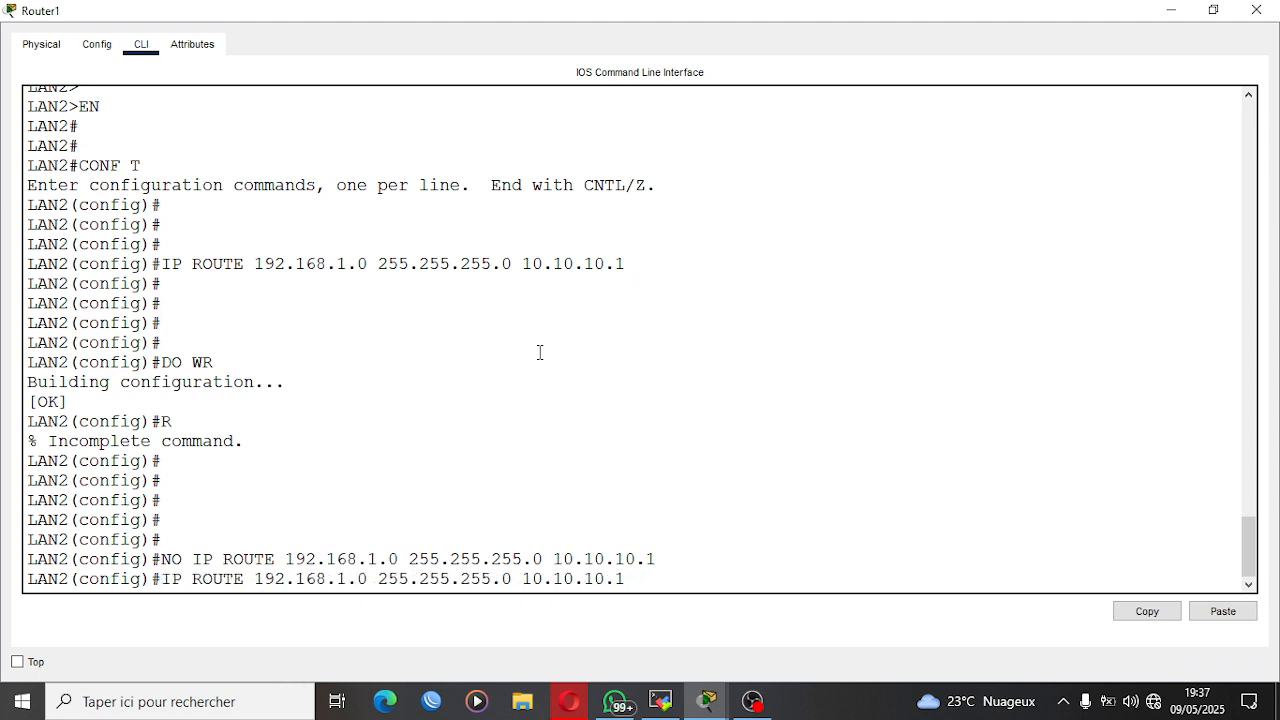
Replace the network and mask in Router1's recalled route command to add a default route 0.0.0.0 0.0.0.0 via next hop 10.10.10.1.
key(Right)
key(Right)
key(Right)
key(Right)
key(Right)
key(Right)
key(Right)
key(Right)
key(Right)
key(Right)
key(Right)
key(Right)
key(Right)
key(Right)
key(Right)
key(Right)
key(Right)
key(Right)
key(Right)
key(Right)
key(Right)
key(Right)
key(BackSpace)
key(BackSpace)
key(BackSpace)
key(BackSpace)
key(BackSpace)
key(BackSpace)
key(BackSpace)
key(BackSpace)
key(BackSpace)
key(BackSpace)
key(BackSpace)
key(BackSpace)
key(BackSpace)
key(BackSpace)
key(BackSpace)
key(BackSpace)
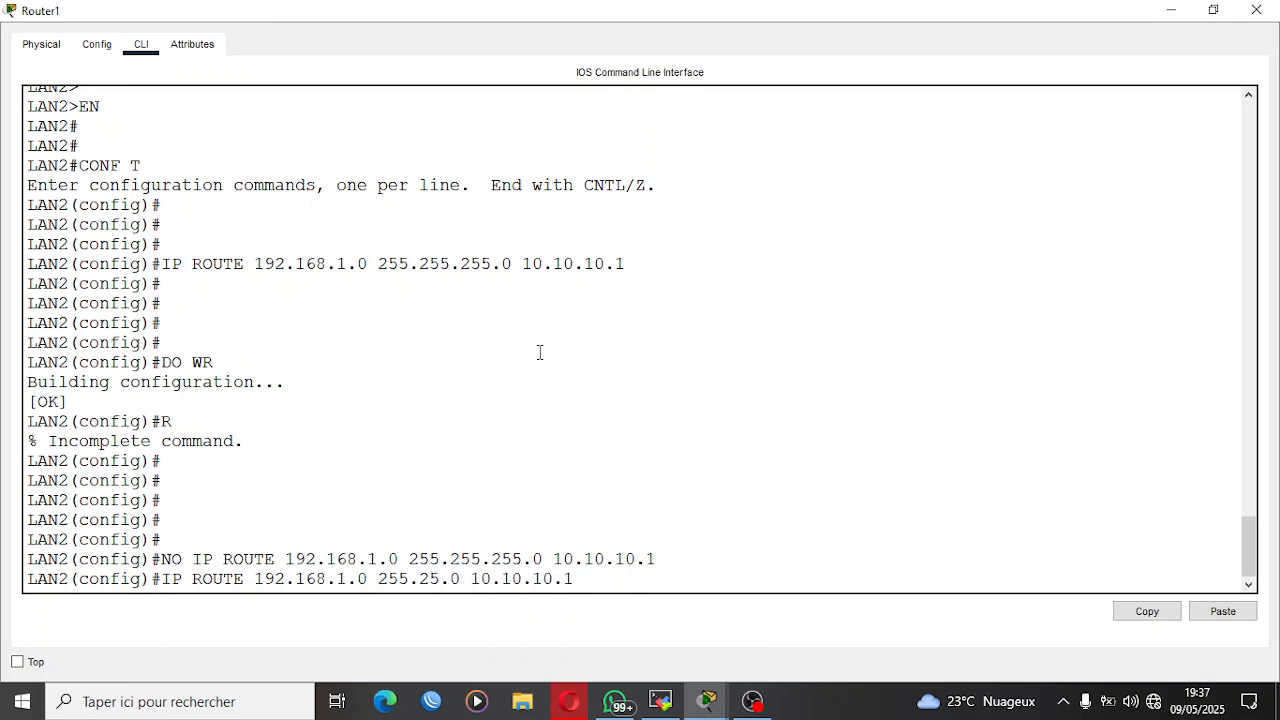
key(BackSpace)
key(BackSpace)
key(BackSpace)
key(BackSpace)
key(BackSpace)
key(BackSpace)
key(BackSpace)
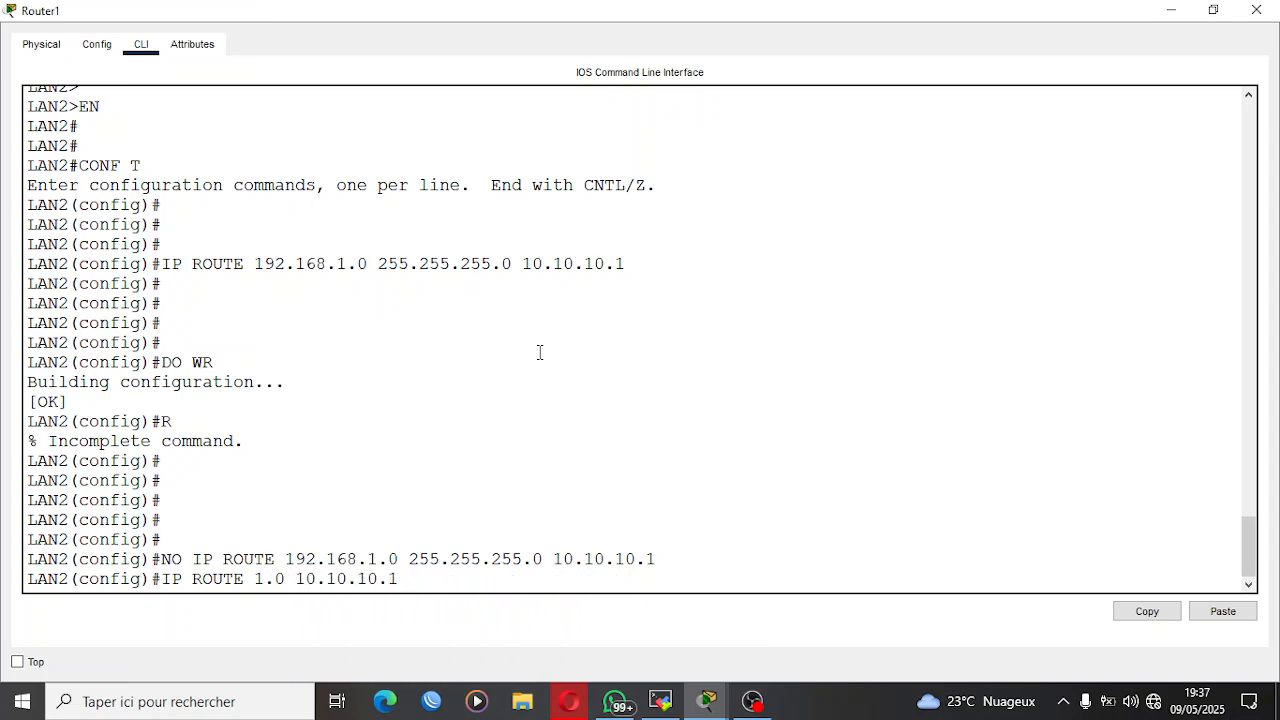
text(0/)
key(BackSpace)
text(.0.0)
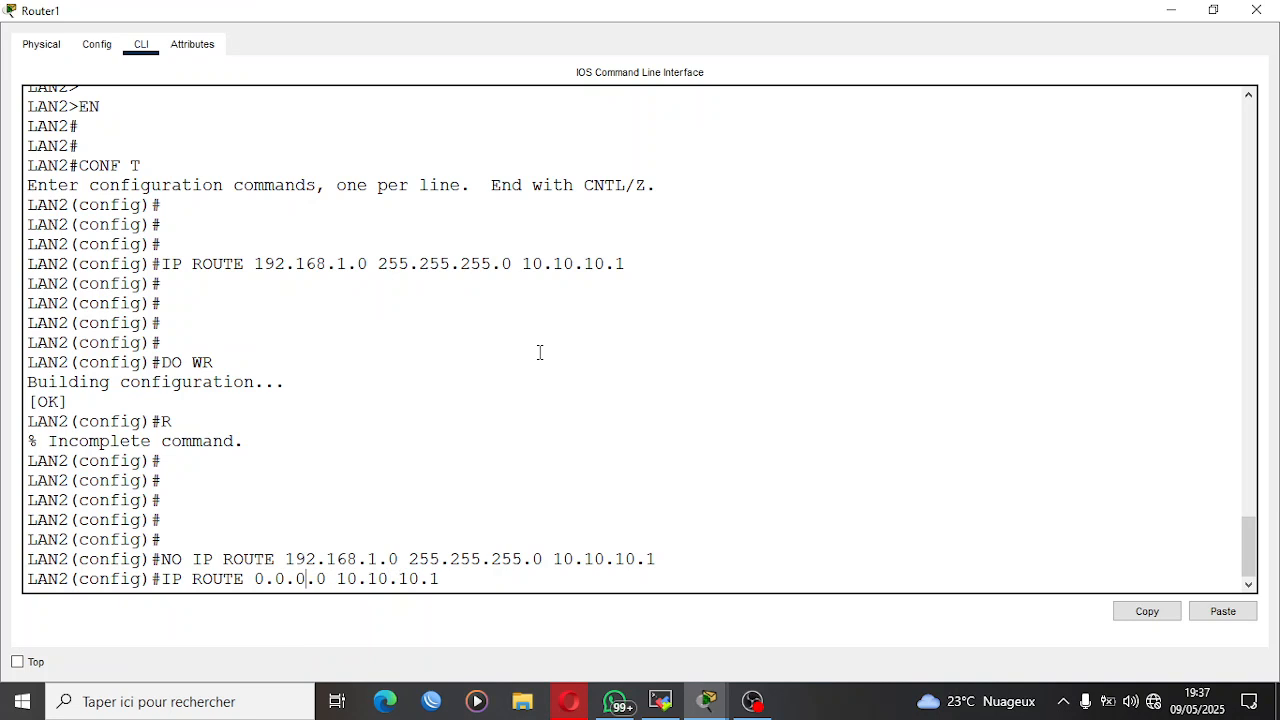
text( 0.0.0.)
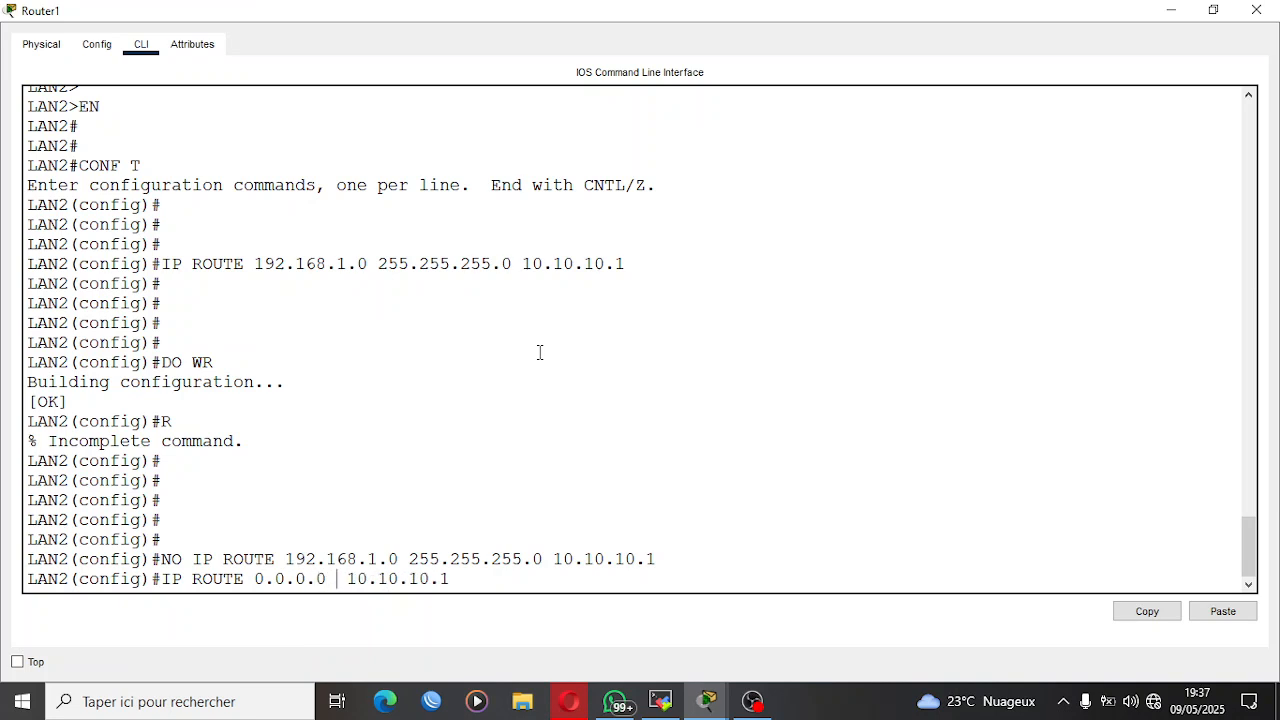
text(0)
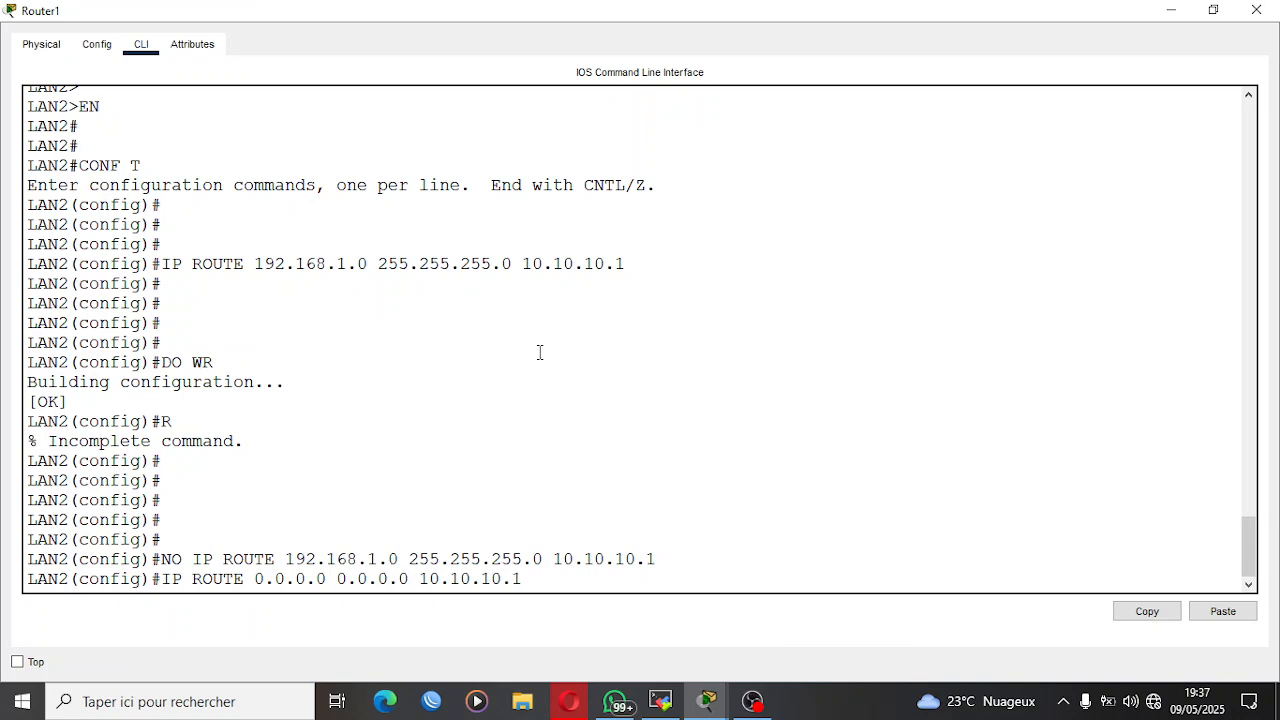
key(Return)
key(Return)
key(Return)
key(Return)
key(Return)
key(Return)
Save Router1's configuration with DO WR and minimize the router window.
text(DO WR)
key(Return)
key(Return)
key(Return)
key(Return)
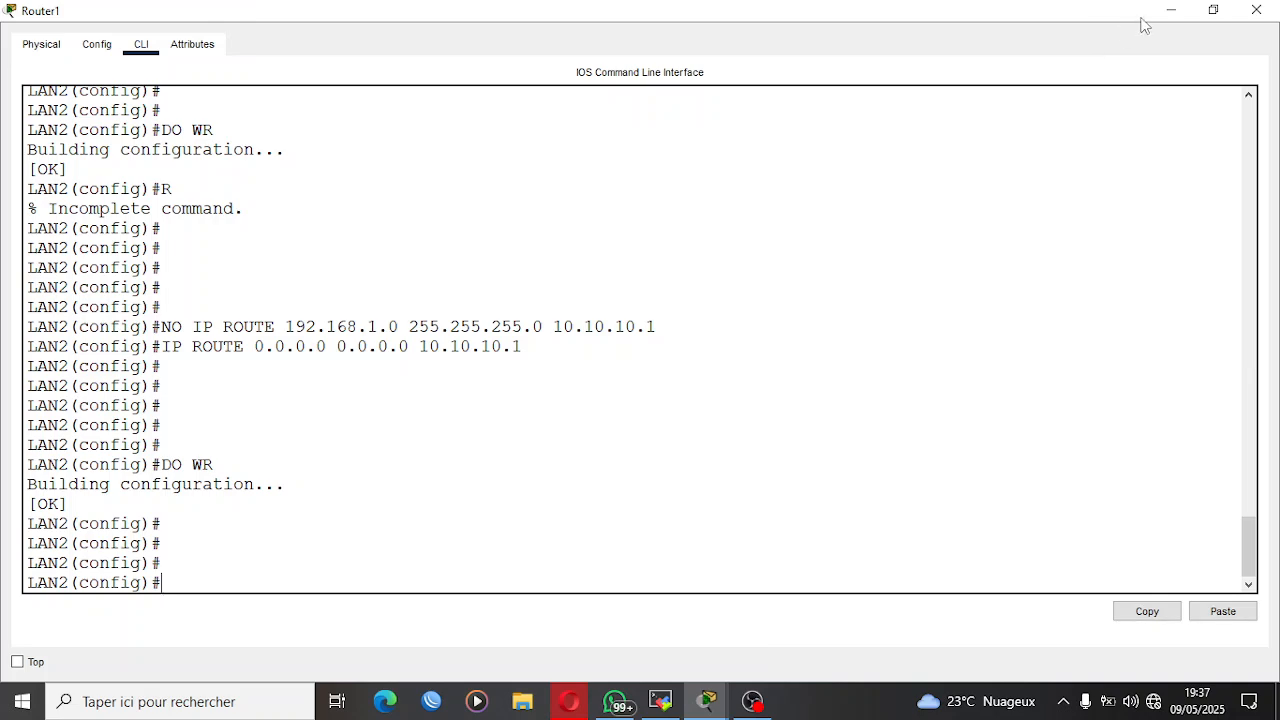
click(1170, 12)
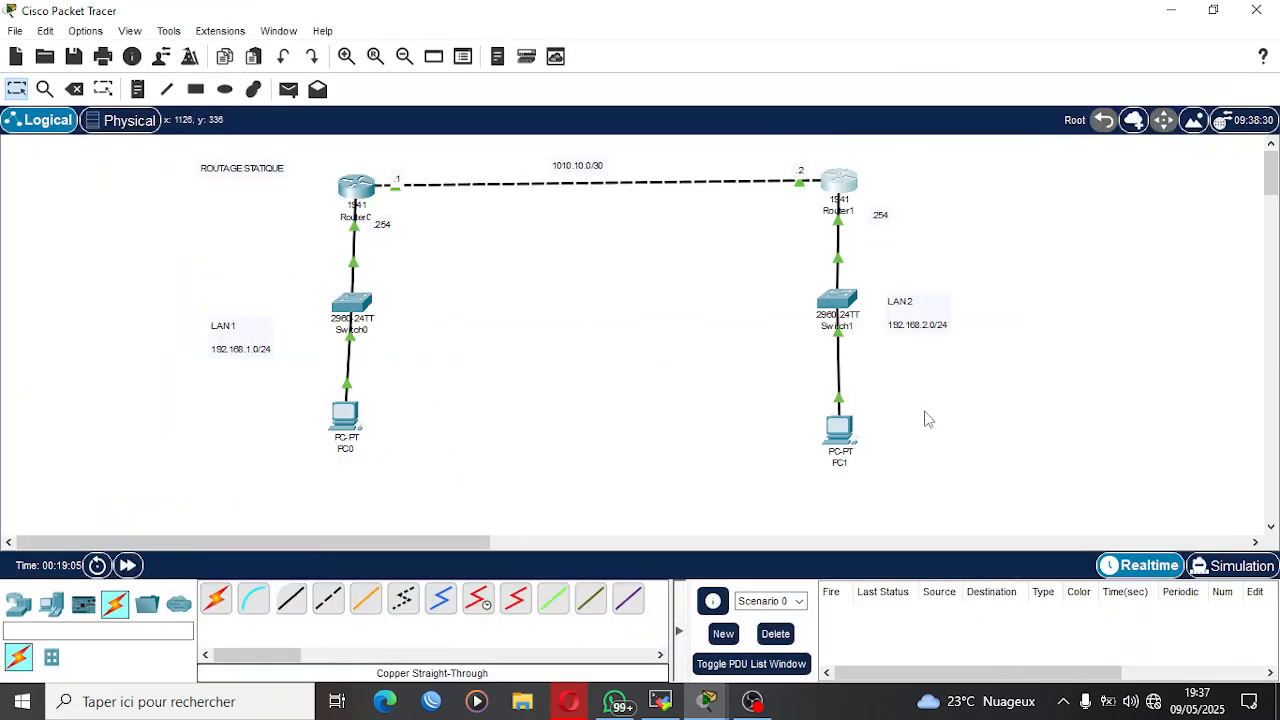
Ping 192.168.1.1 from PC1's maximized Command Prompt, and leave PC1's window.
click(842, 430)
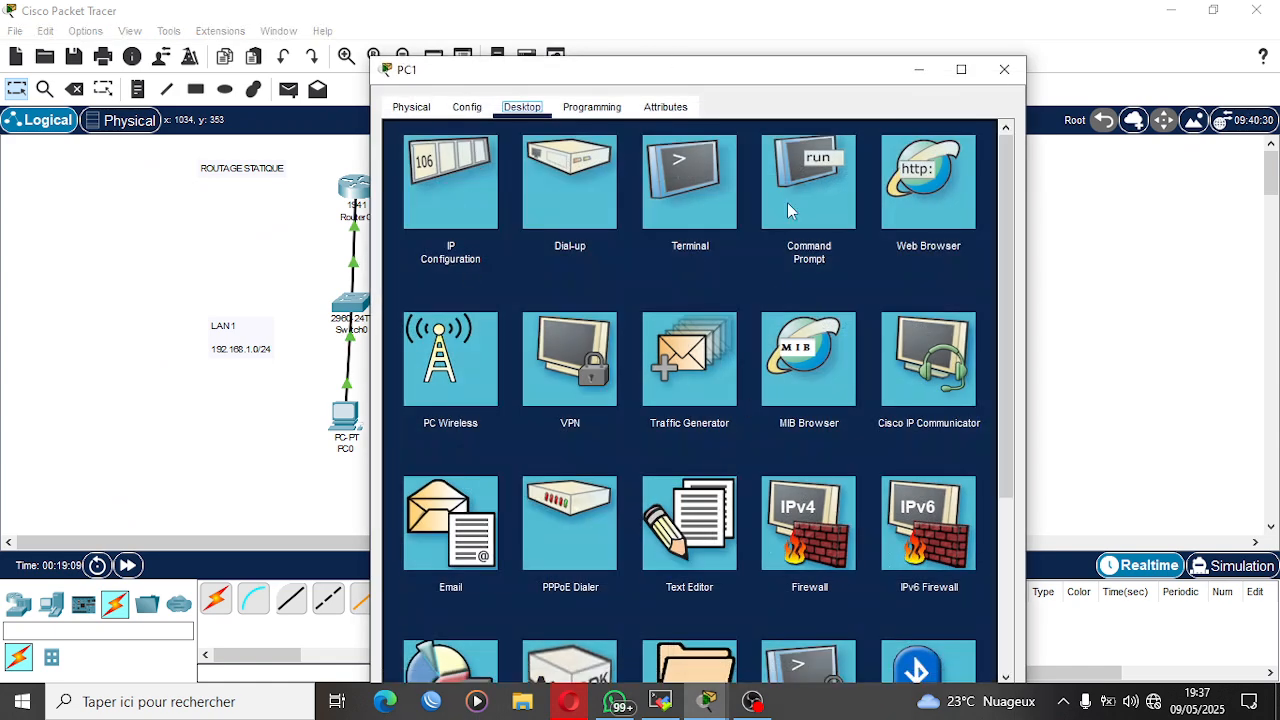
click(787, 202)
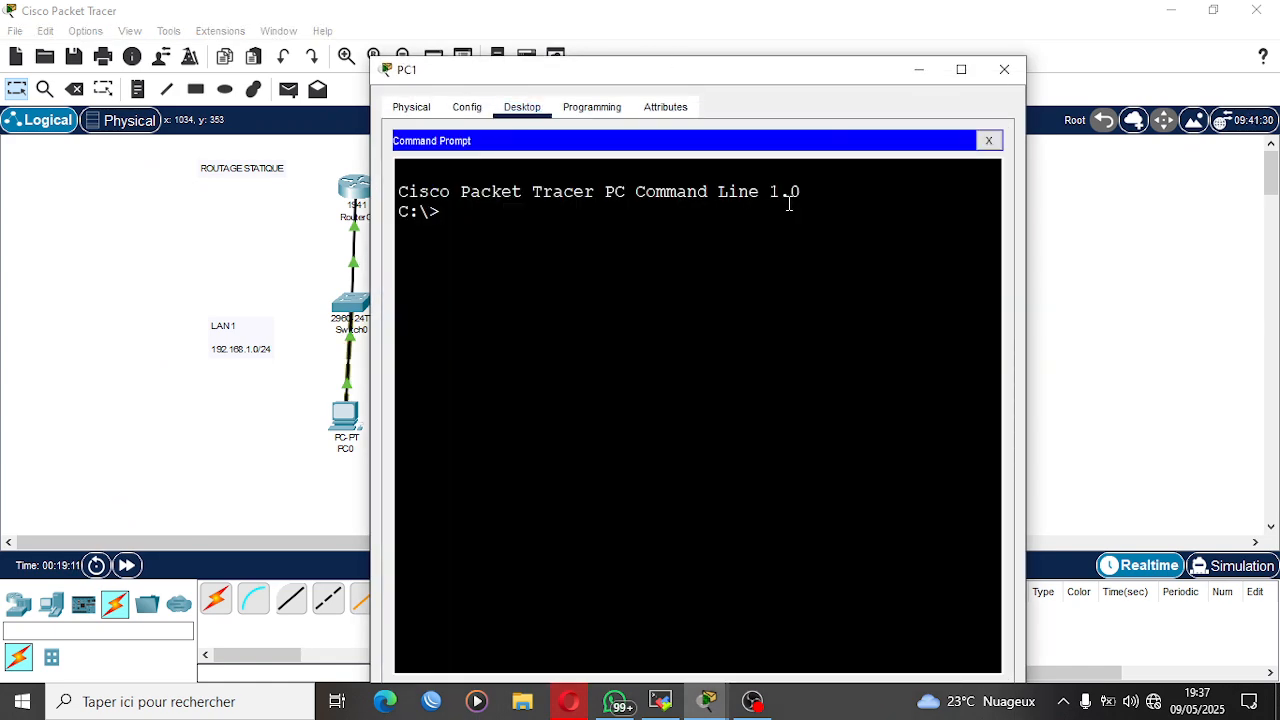
key(super+Up)
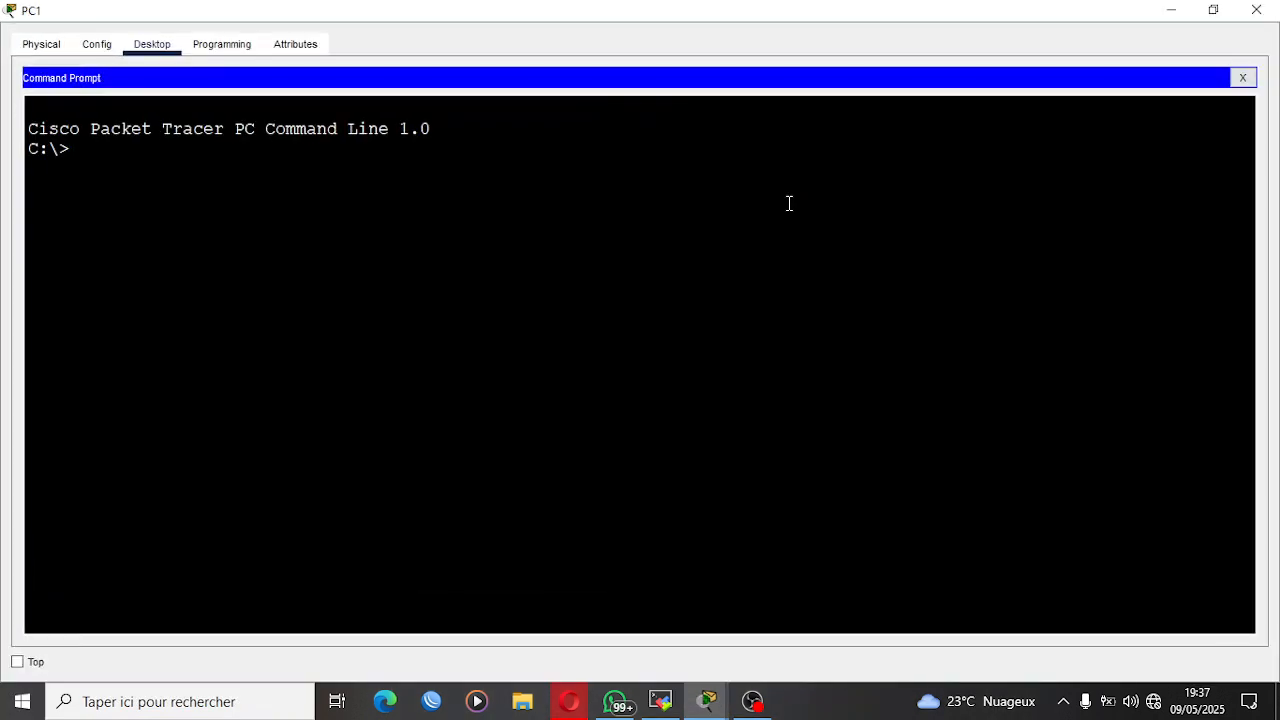
text(PING 192.168.1.1)
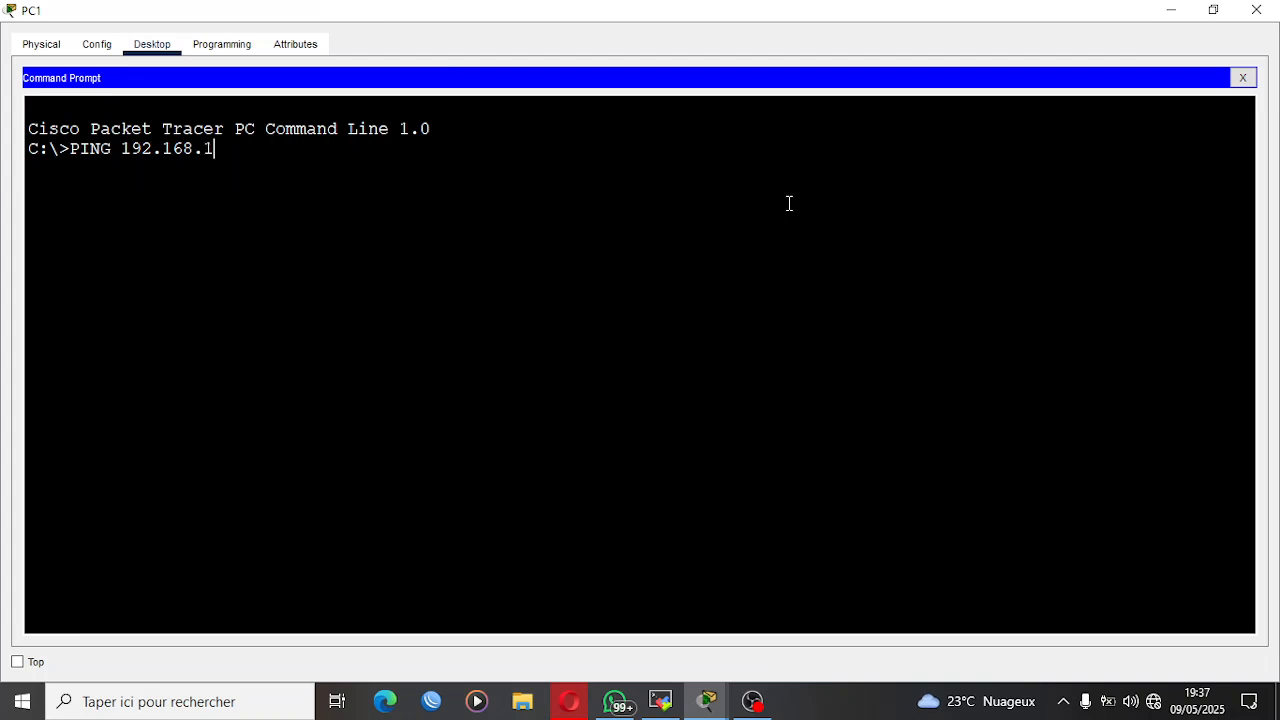
key(Return)
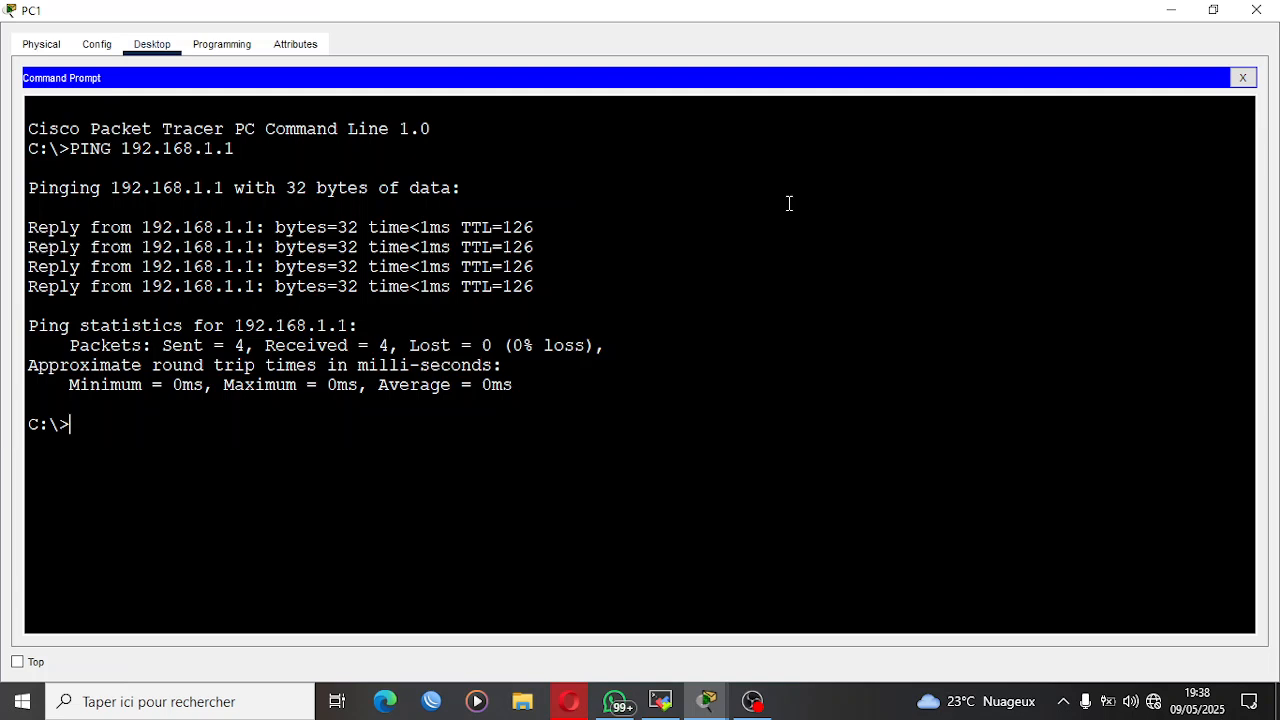
click(1243, 78)
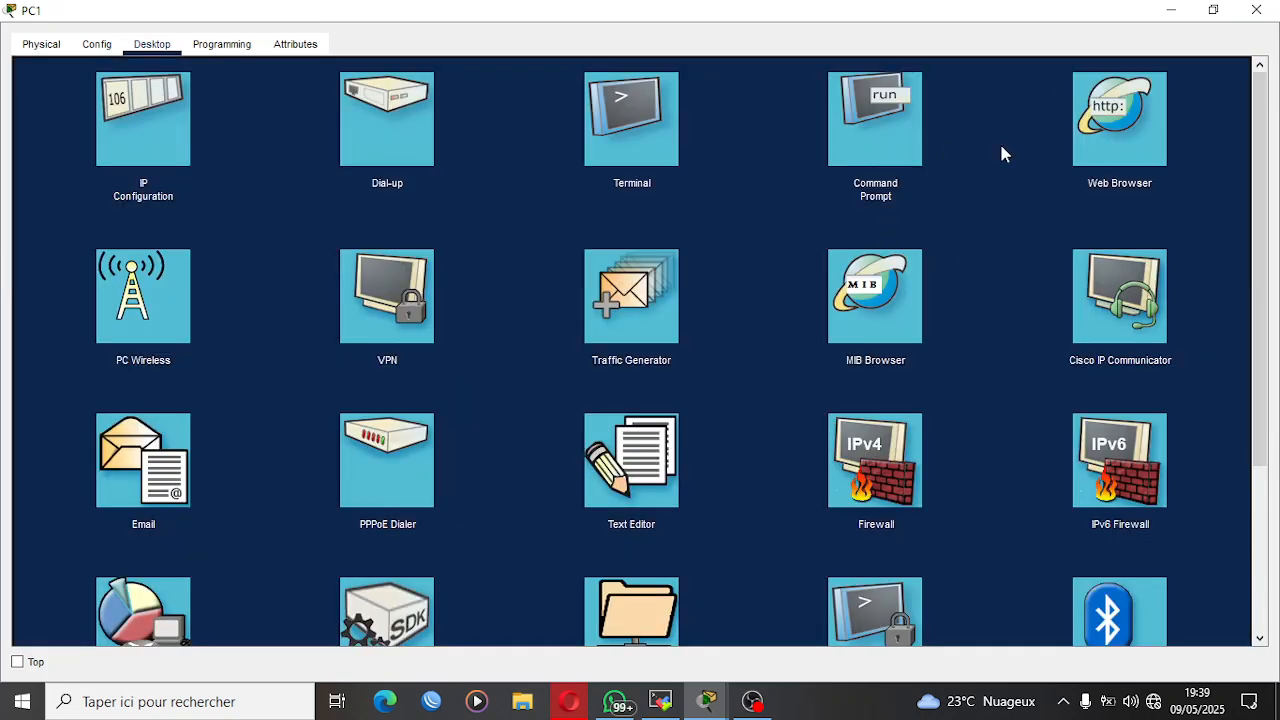
click(1171, 10)
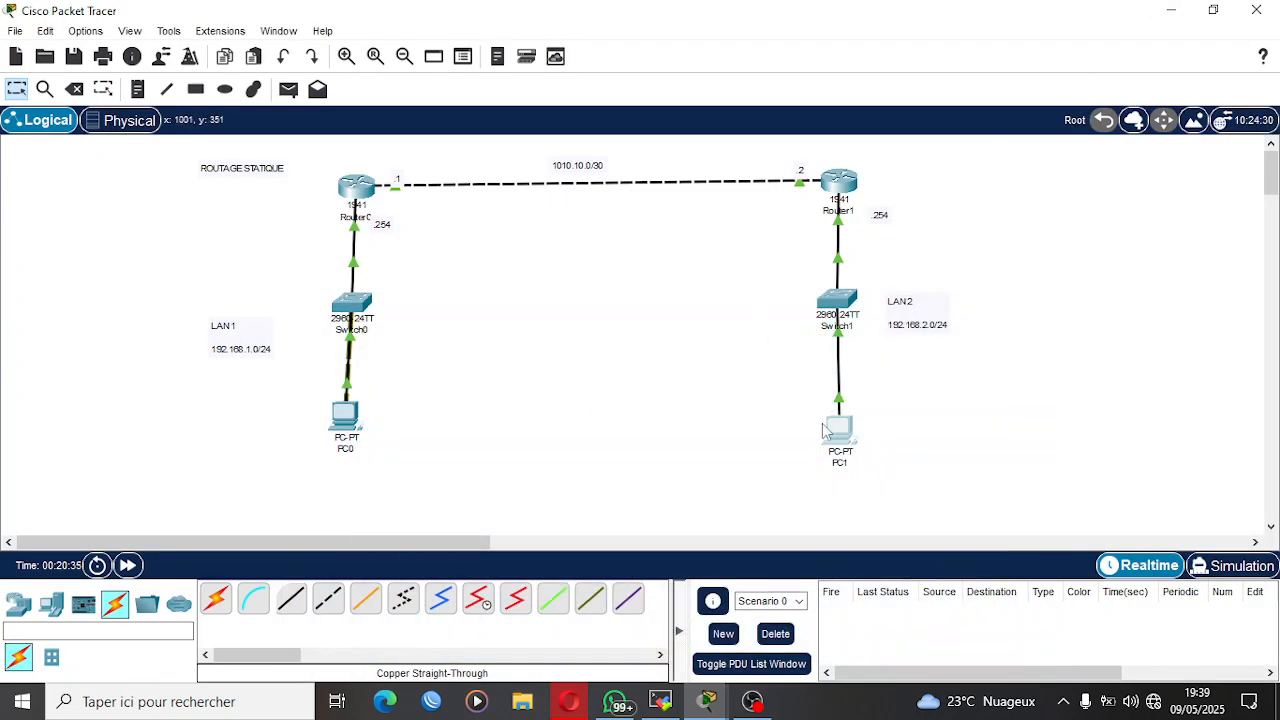
mouse_move(826, 430)
mouse_move(752, 700)
click(799, 640)
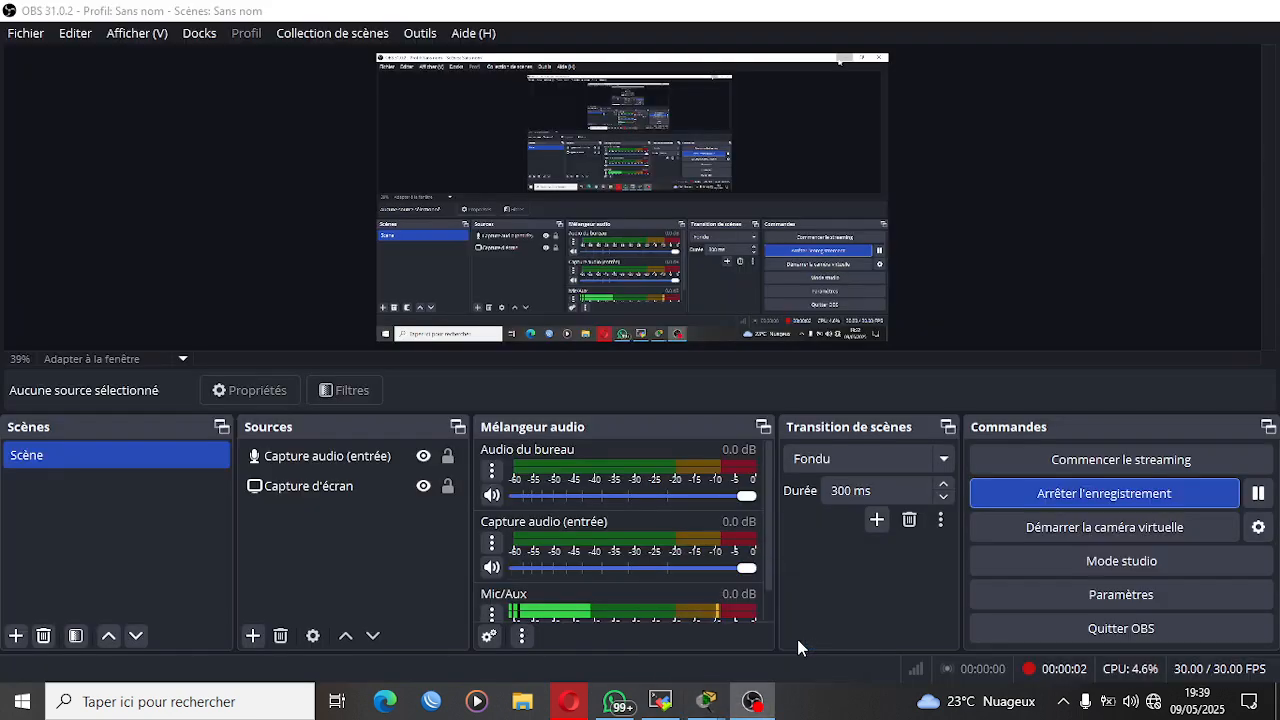